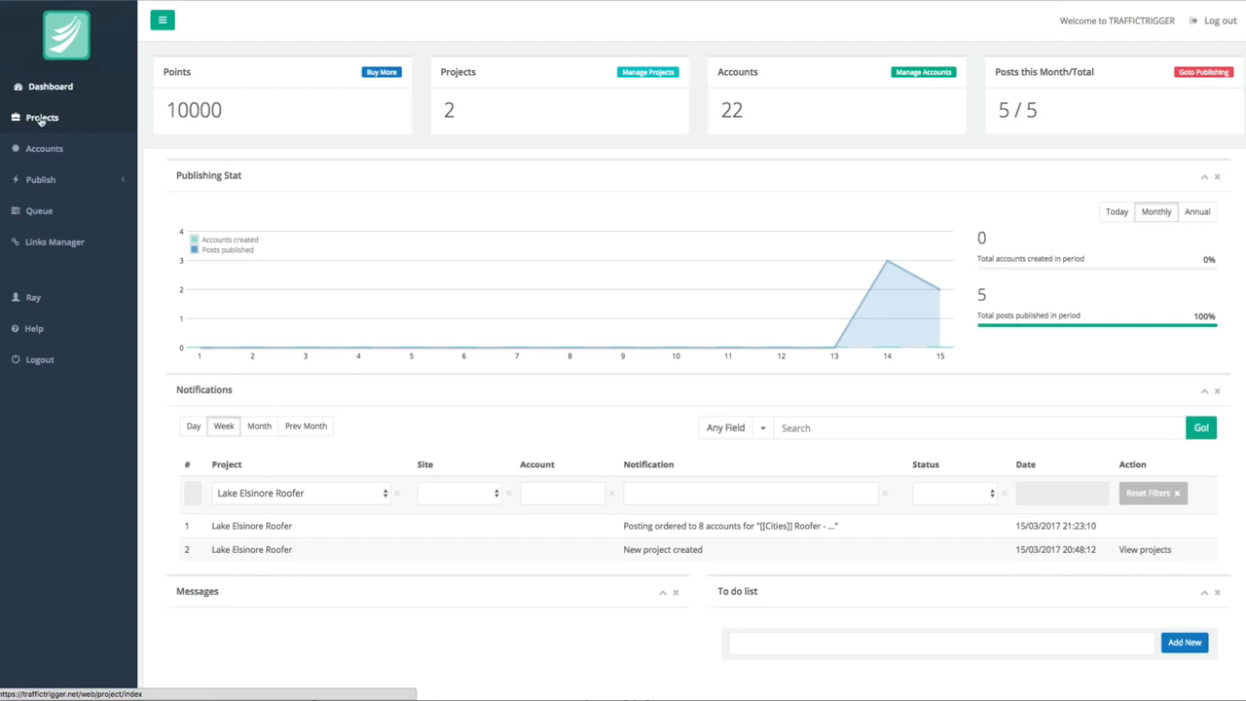
Create a project named San Diego Roofer with the description "Roofing videos for San Diego are"
scroll(41, 121, "down", 1)
left_click(43, 119)
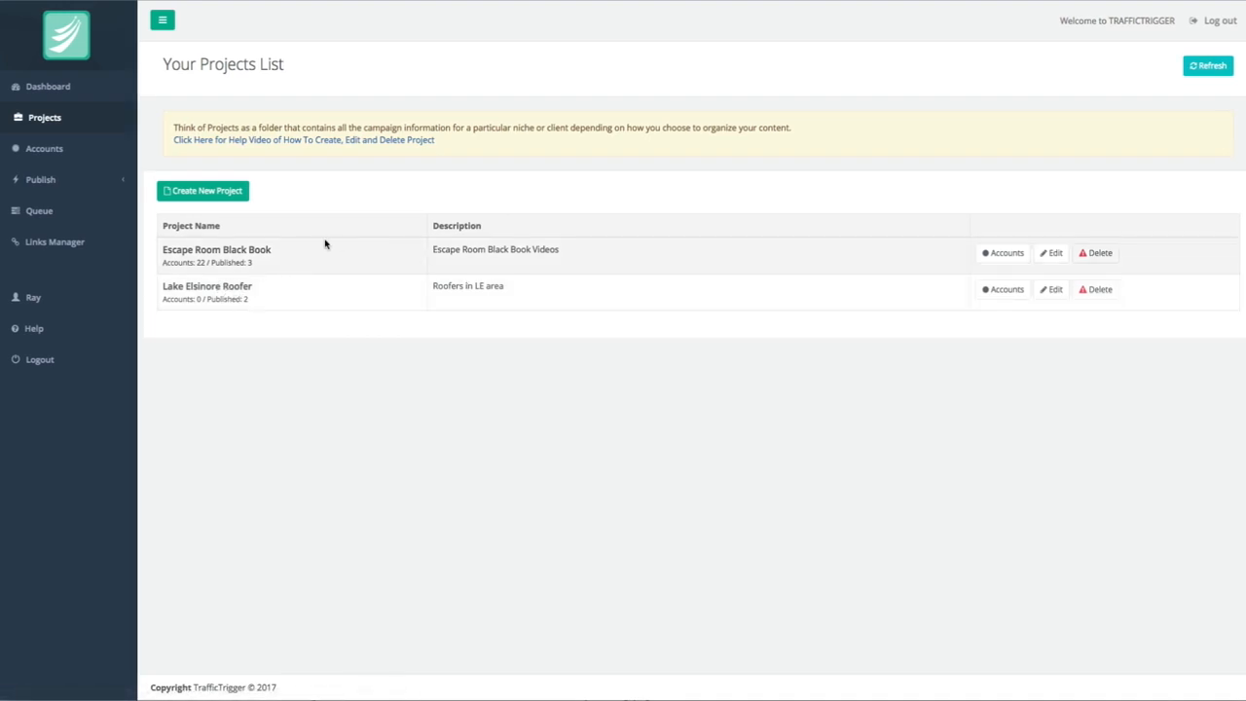
left_click(220, 192)
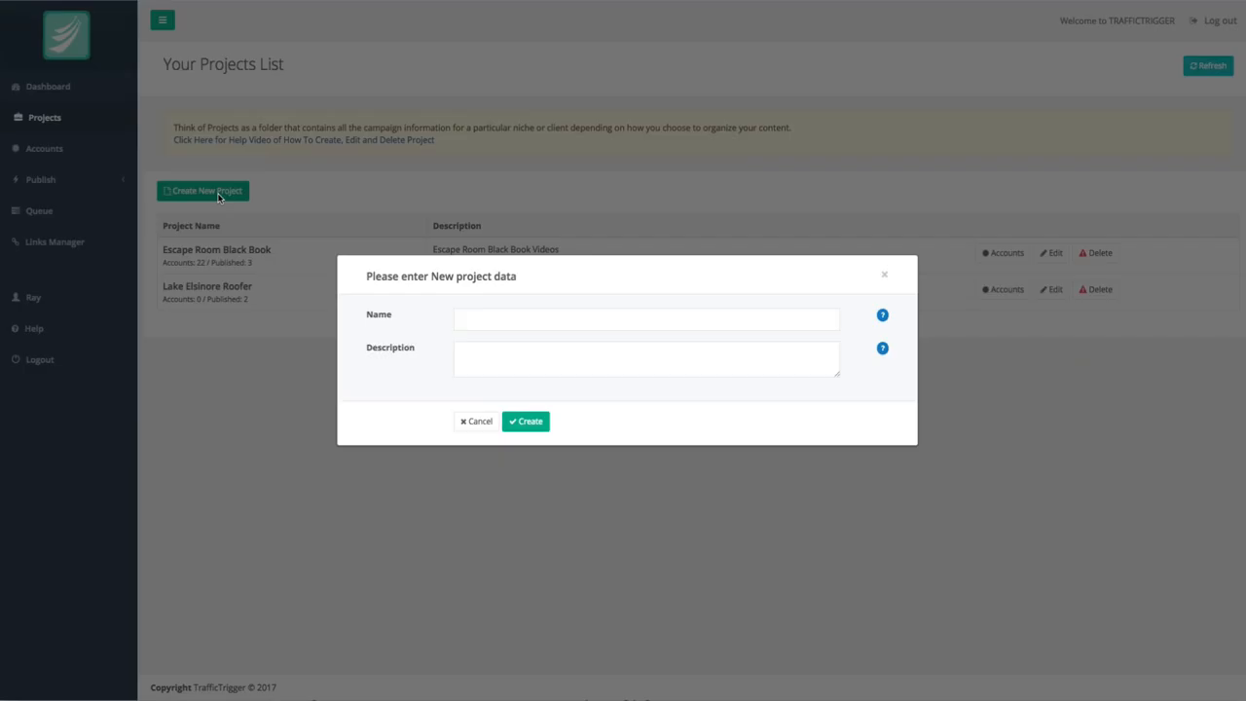
left_click(489, 319)
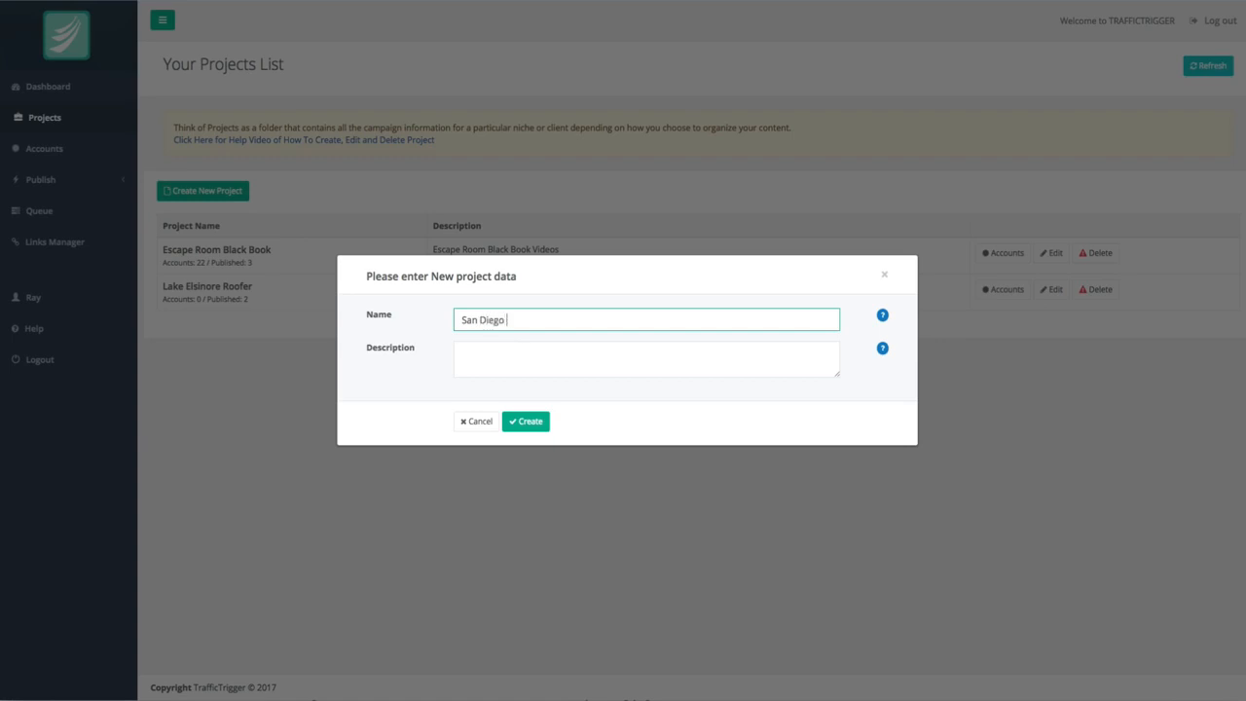
key("Tab")
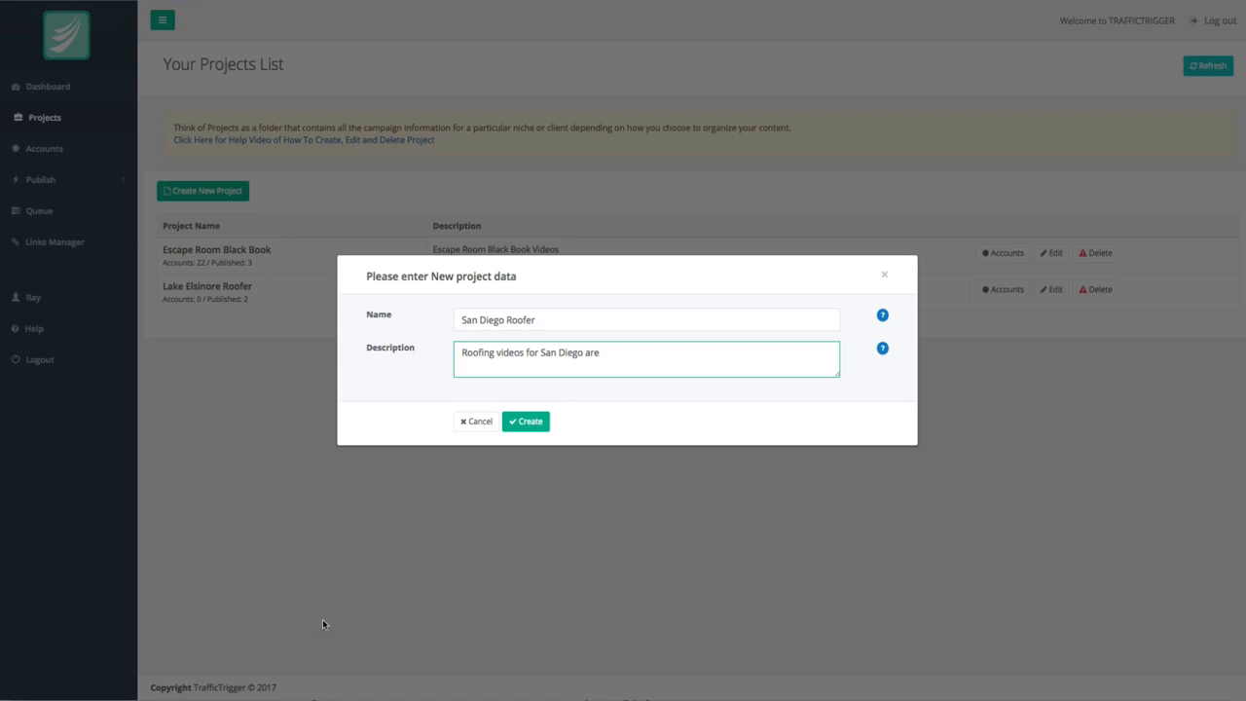
left_click(526, 422)
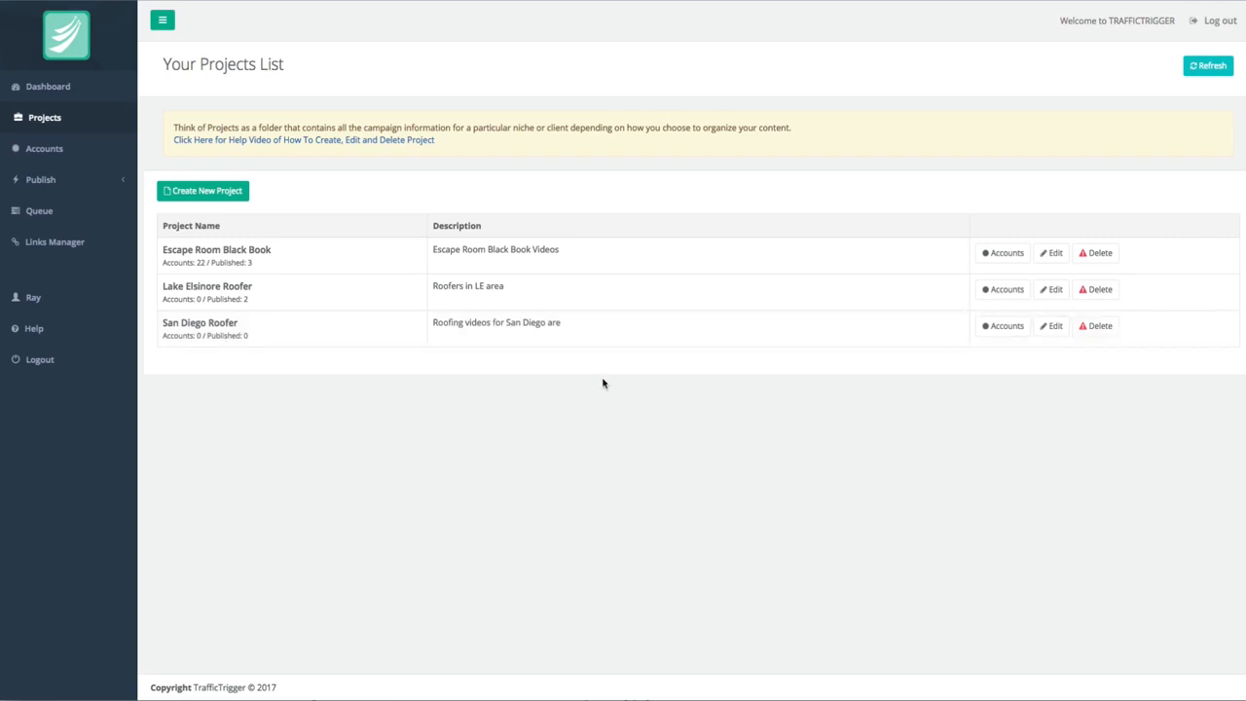
Review the San Diego Roofer project's details and view its Twitter and Pinterest account entries
left_click(1053, 326)
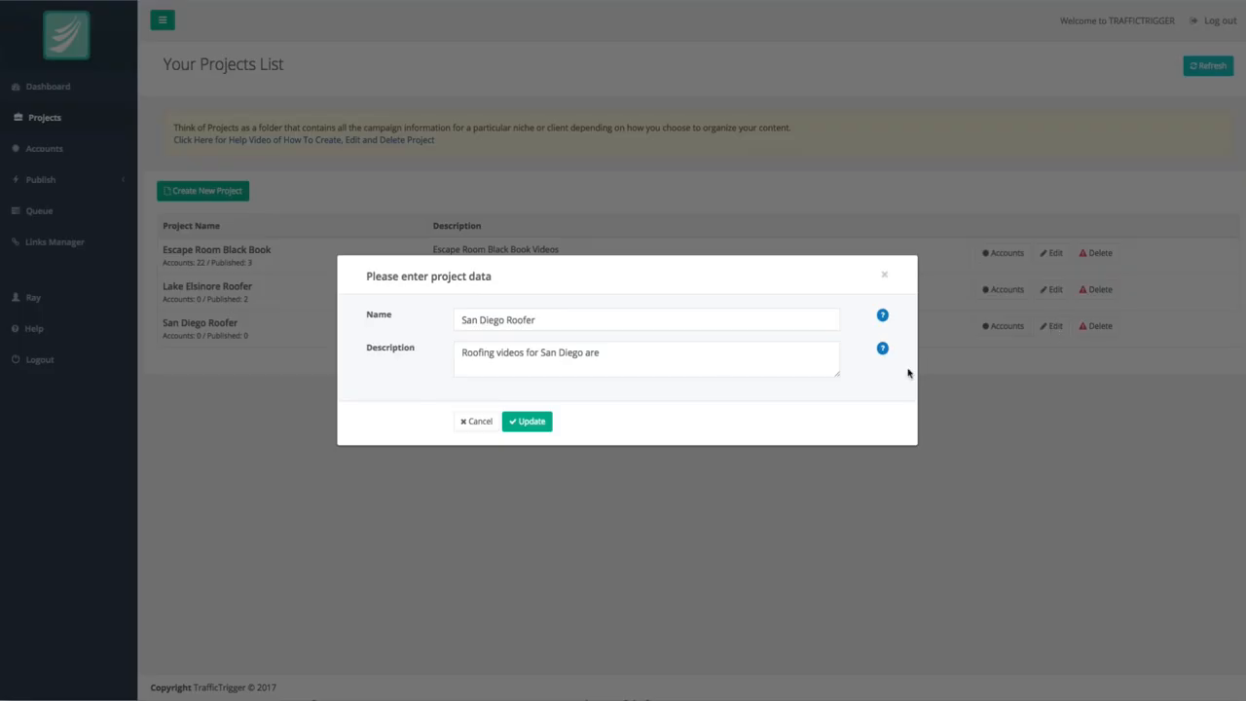
left_click(883, 274)
left_click(997, 331)
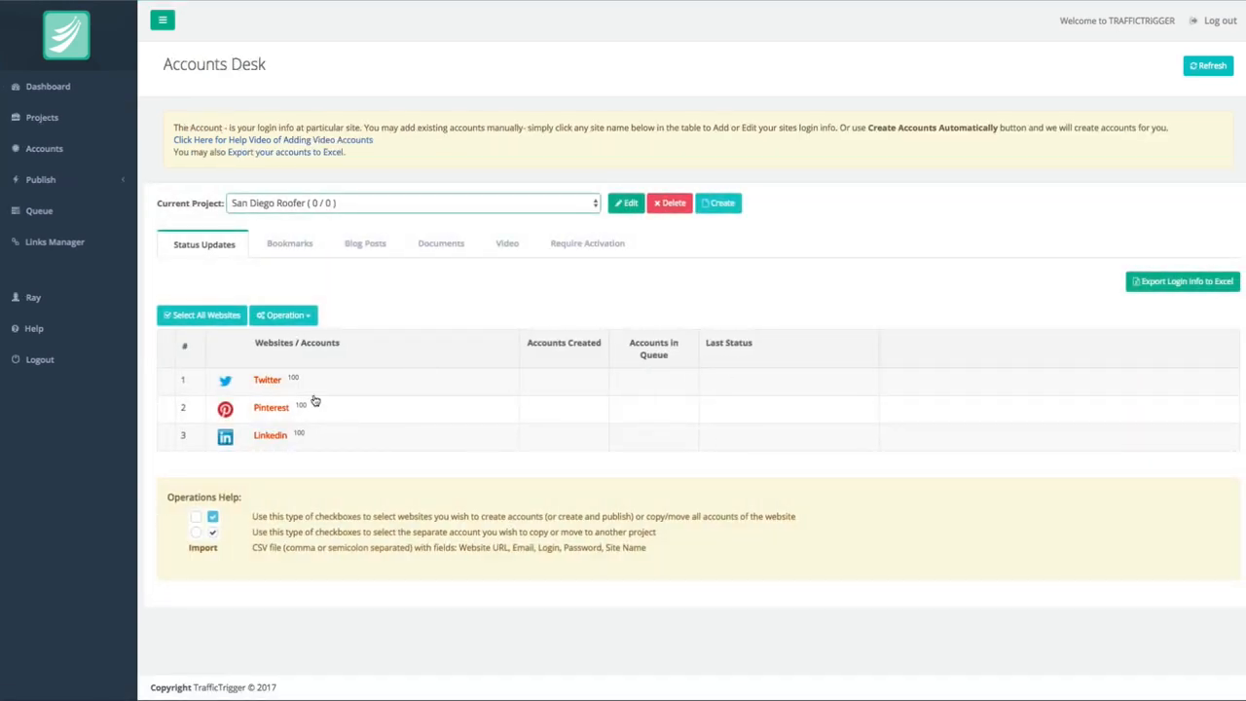
left_click(267, 380)
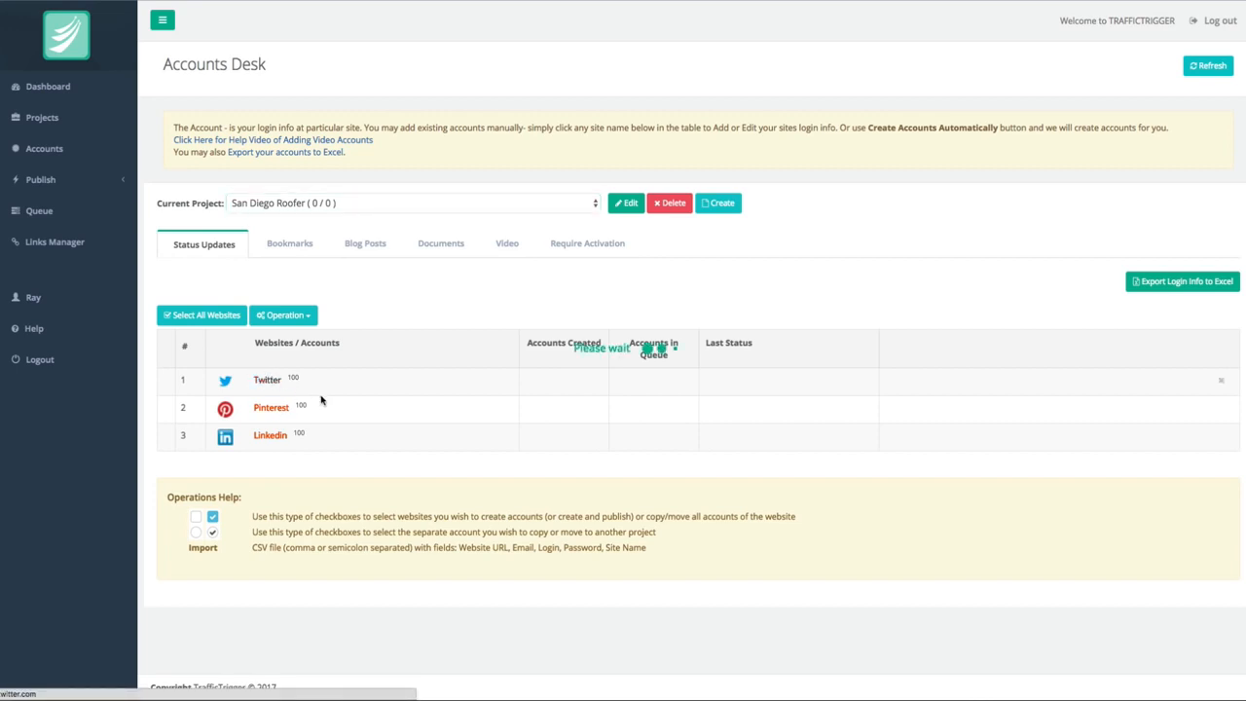
left_click(274, 446)
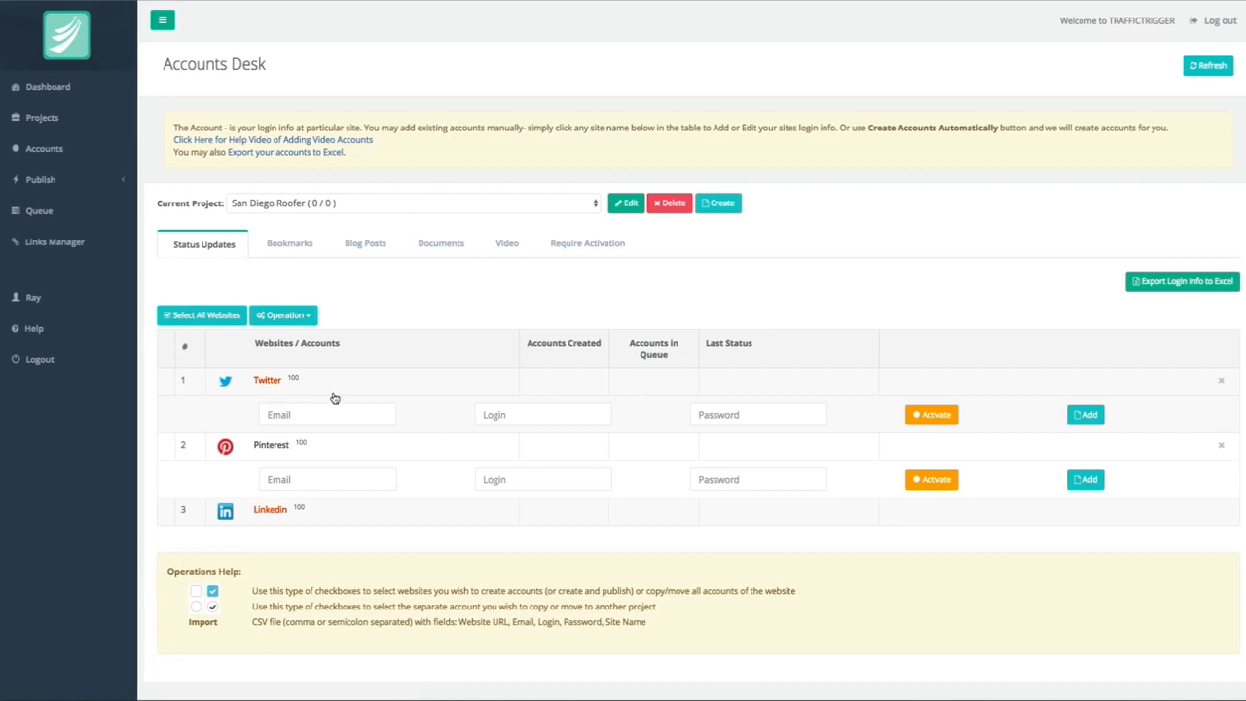
Switch to the Lake Elsinore Roofer project and select its existing Twitter, Pinterest and LinkedIn accounts
left_click(336, 205)
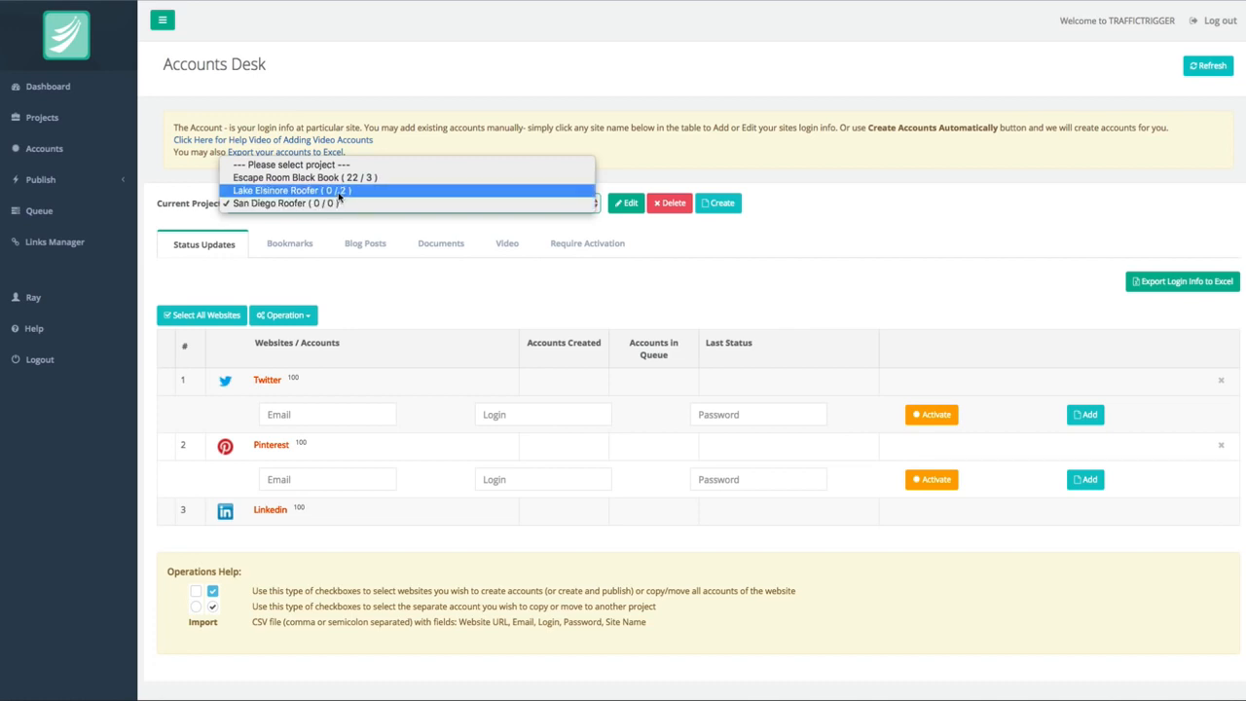
left_click(338, 191)
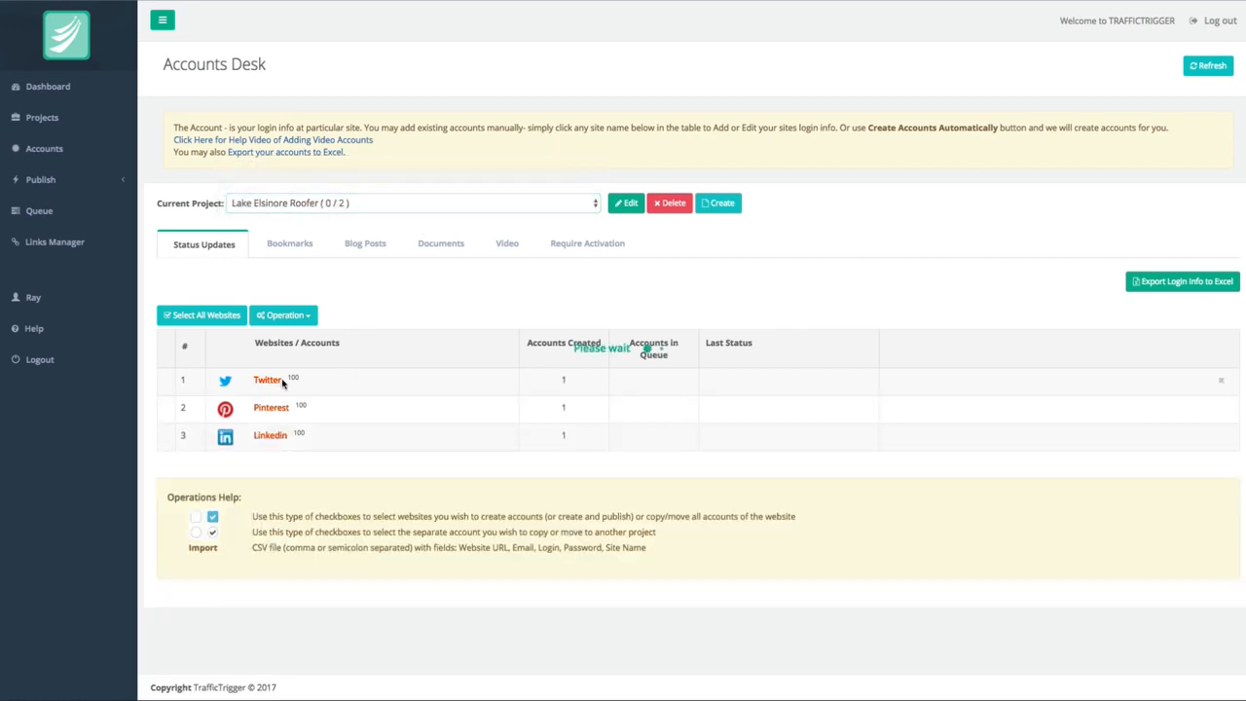
left_click(267, 380)
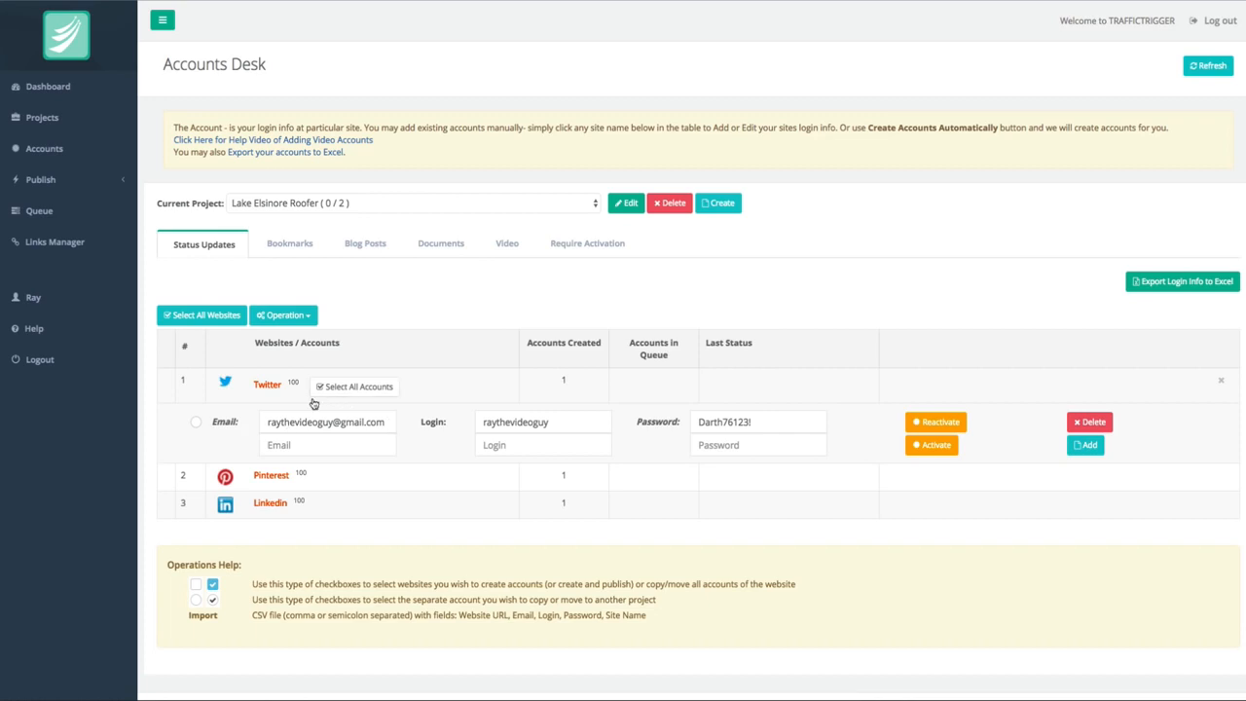
left_click(268, 476)
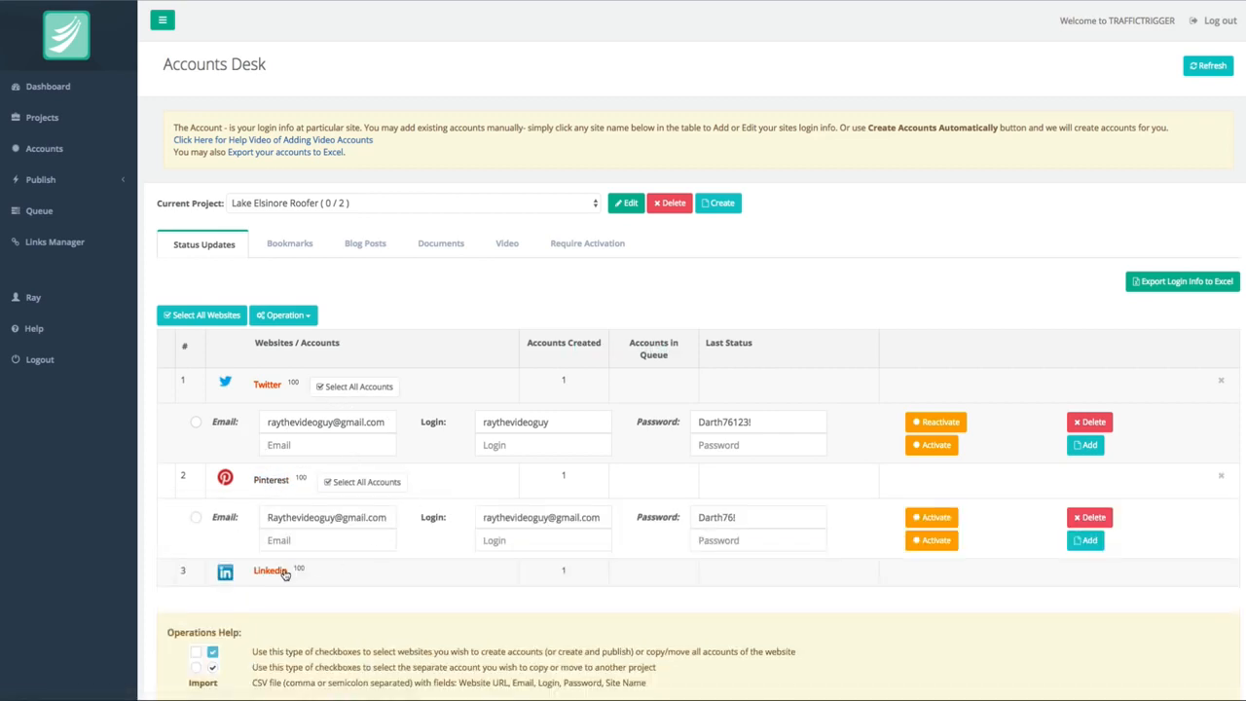
left_click(270, 572)
left_click(196, 612)
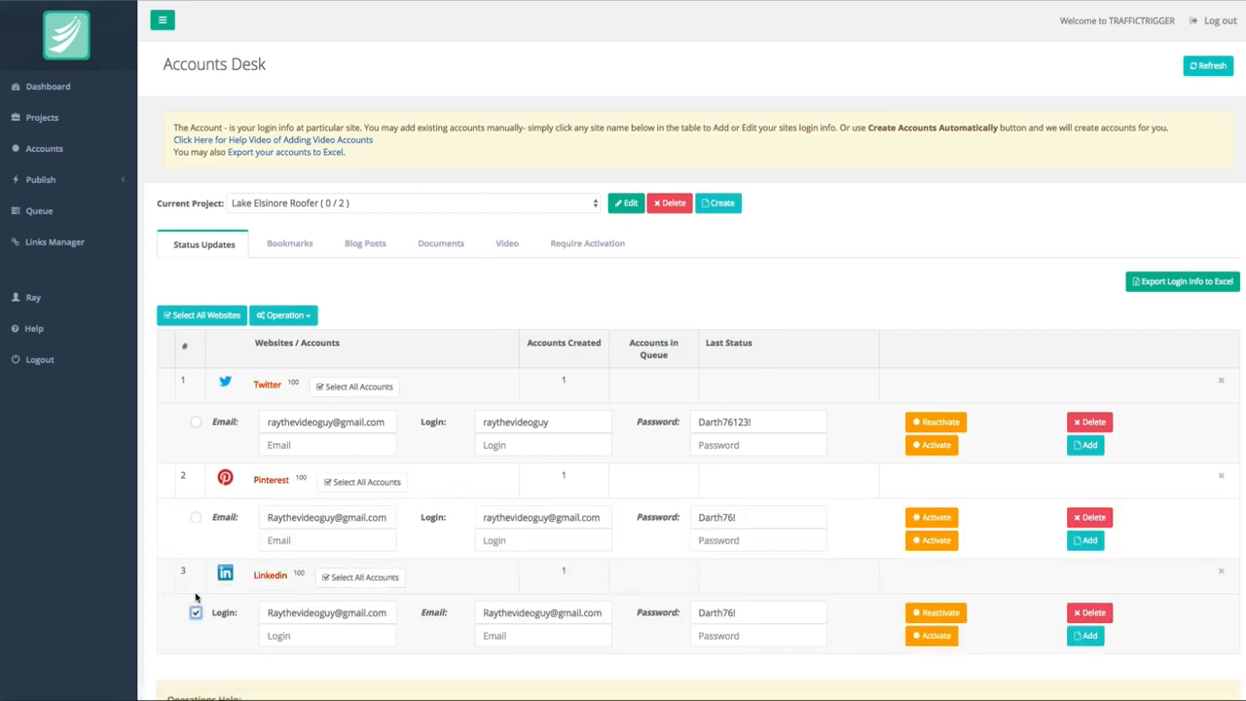
left_click(195, 516)
left_click(197, 422)
Copy the selected status-update accounts to the San Diego Roofer project
left_click(284, 315)
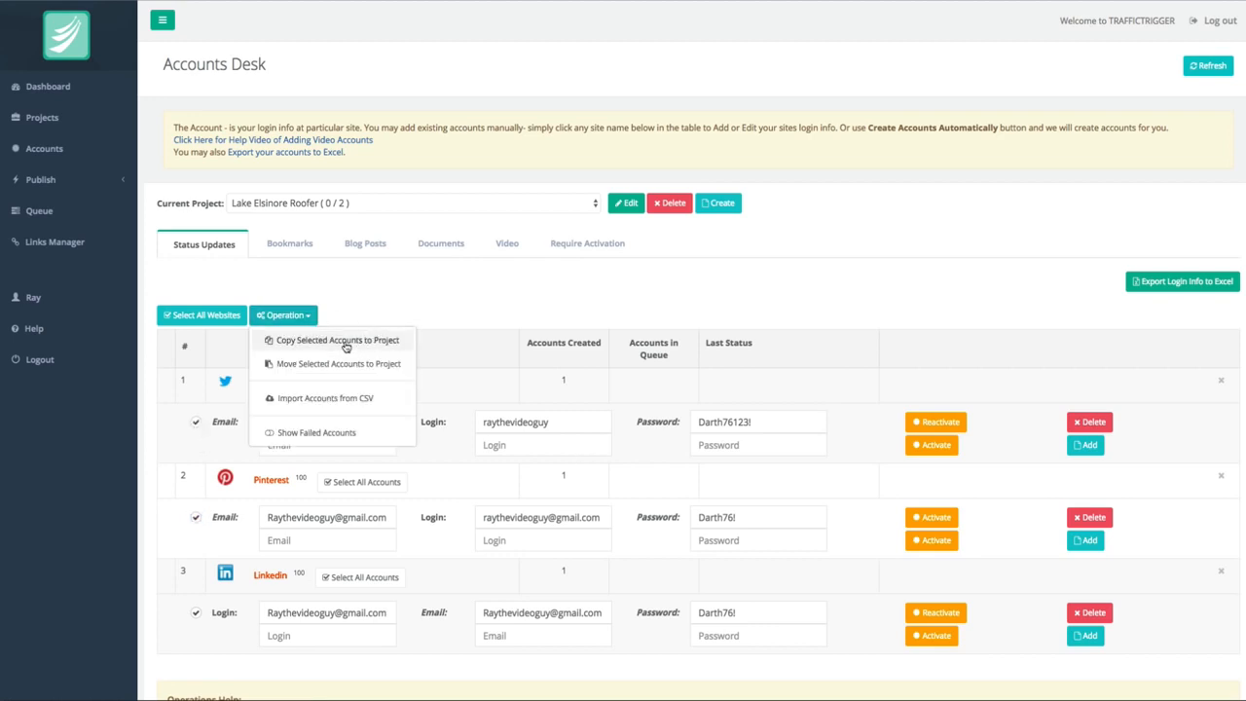
left_click(346, 341)
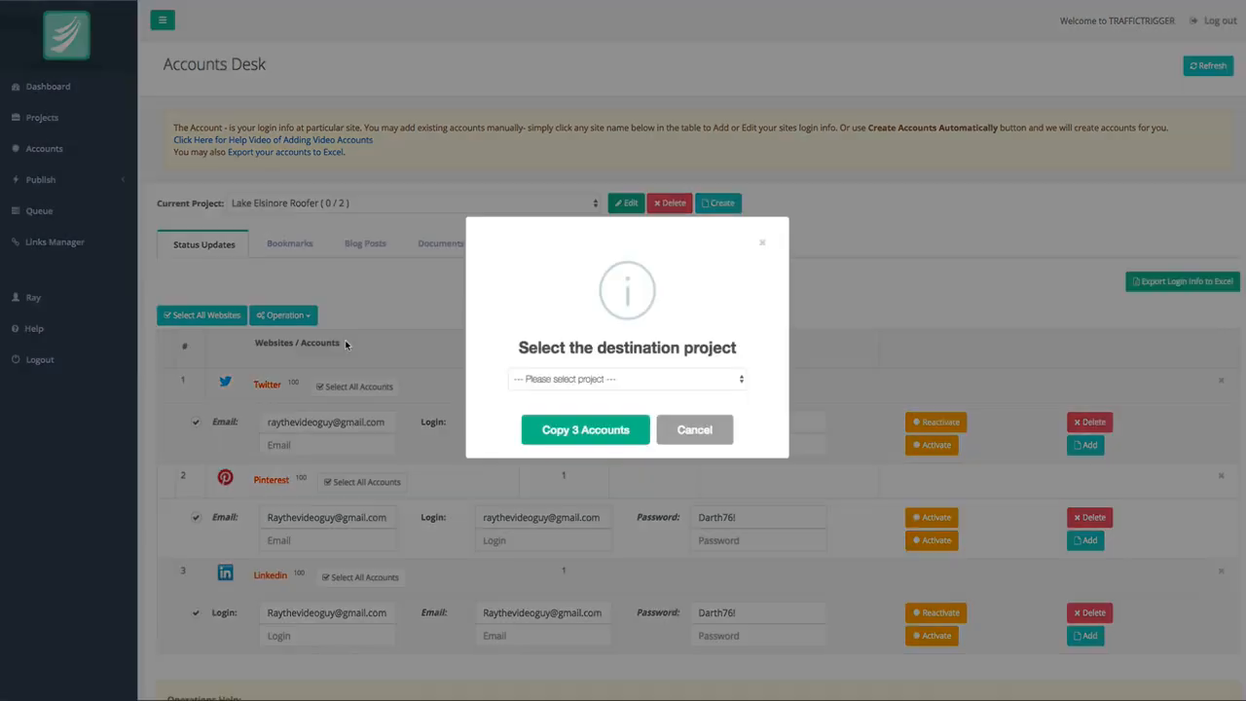
left_click(596, 379)
left_click(574, 406)
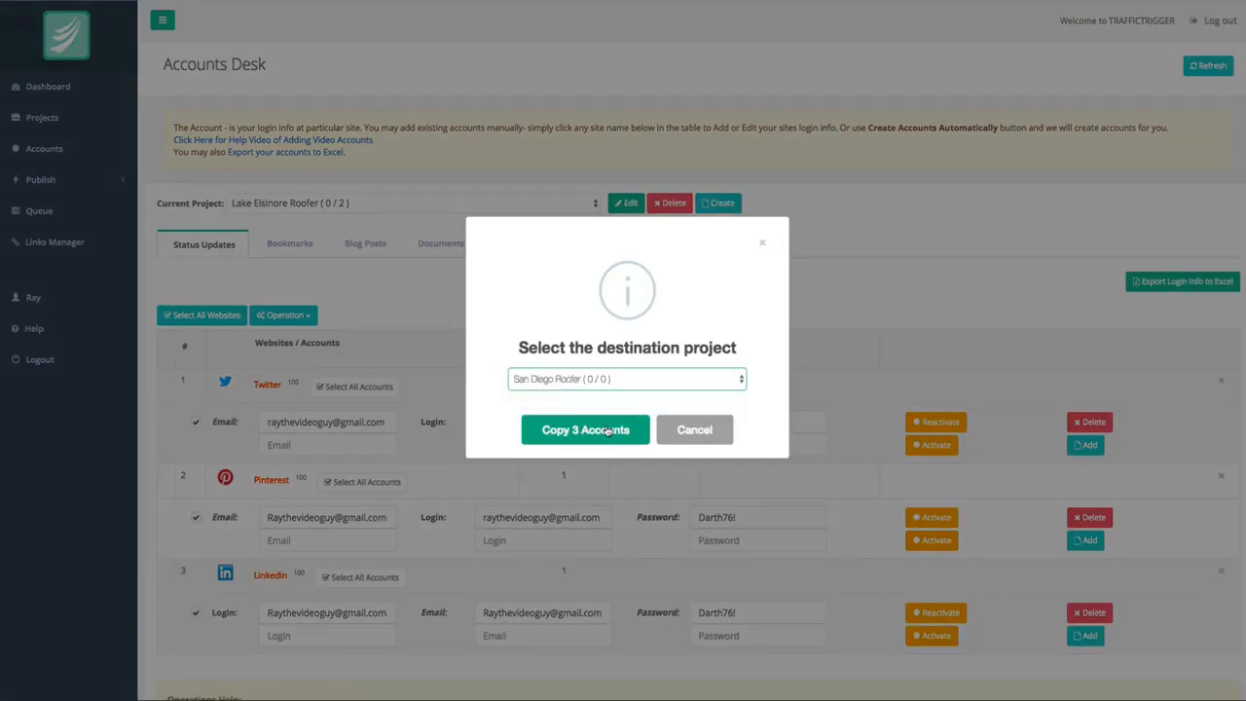
left_click(597, 433)
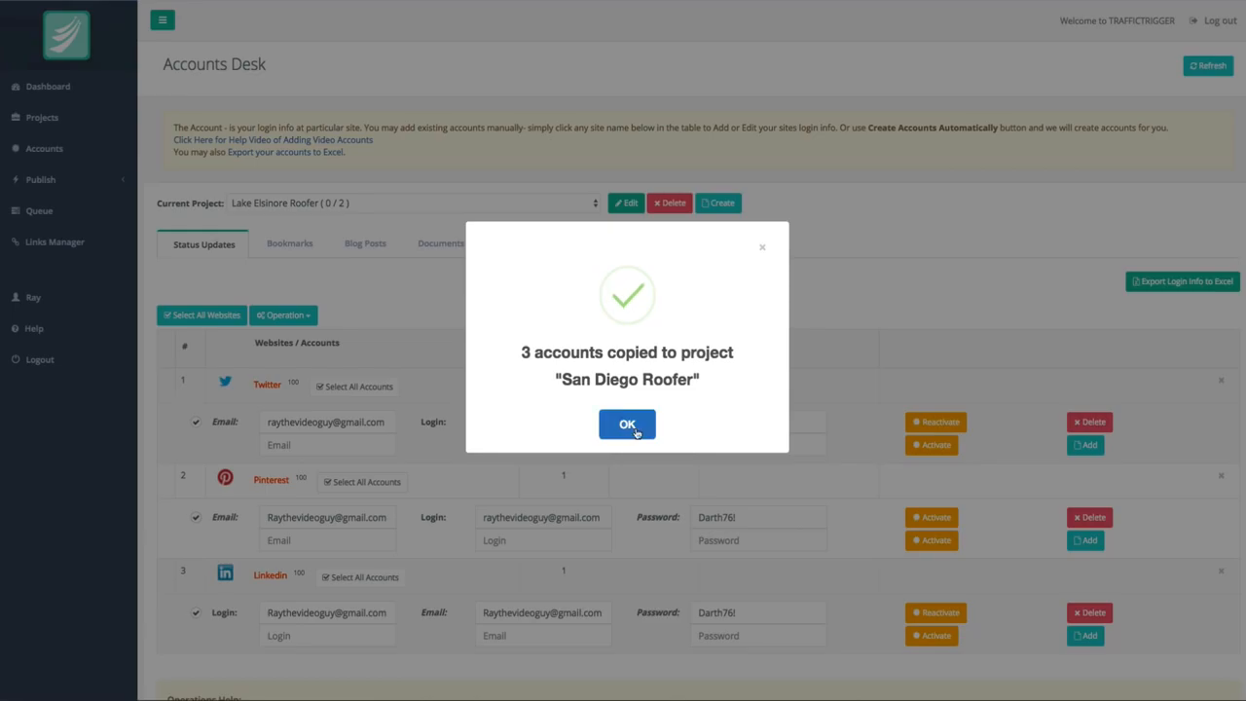
left_click(627, 424)
Look through the Lake Elsinore Roofer project's bookmark, blog post, document and video accounts
left_click(289, 243)
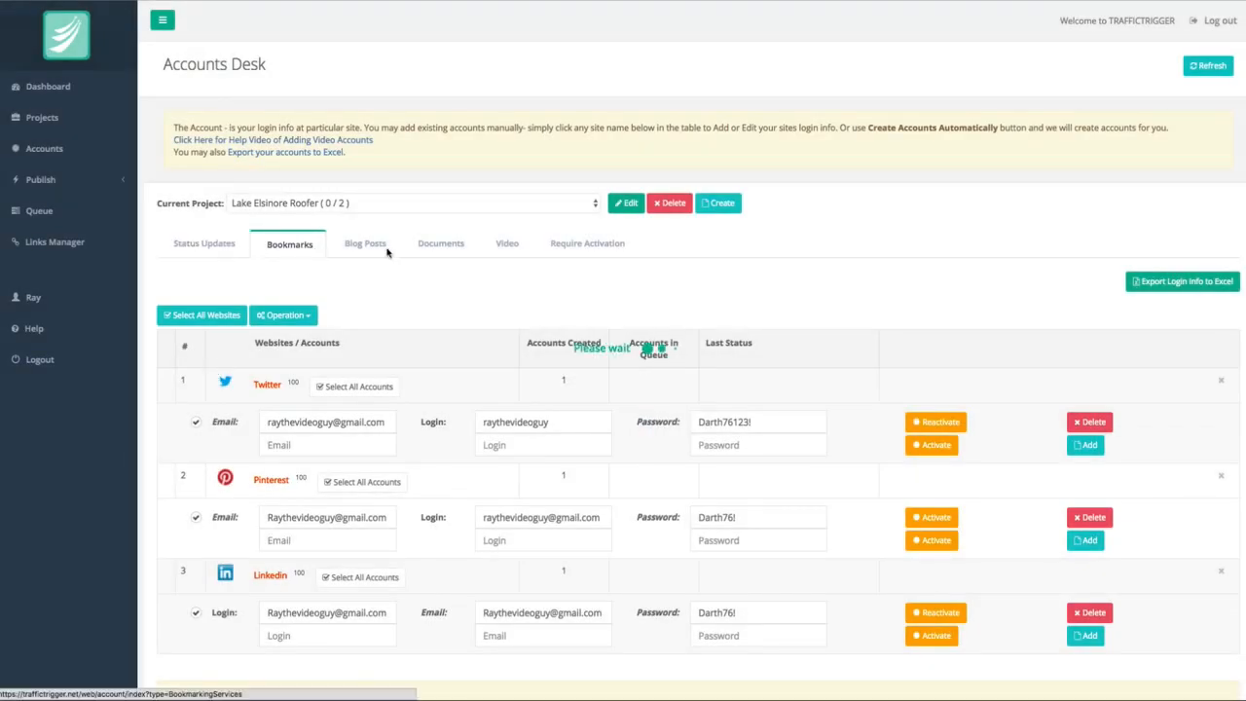
left_click(365, 245)
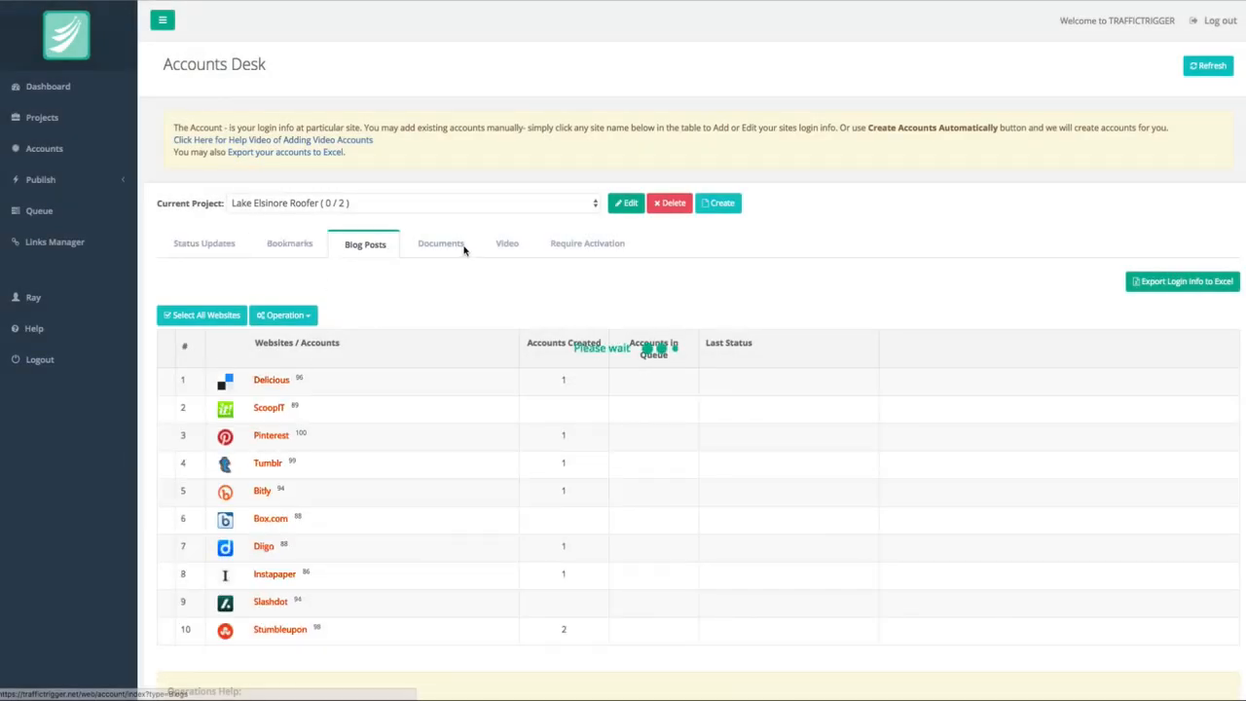
left_click(455, 251)
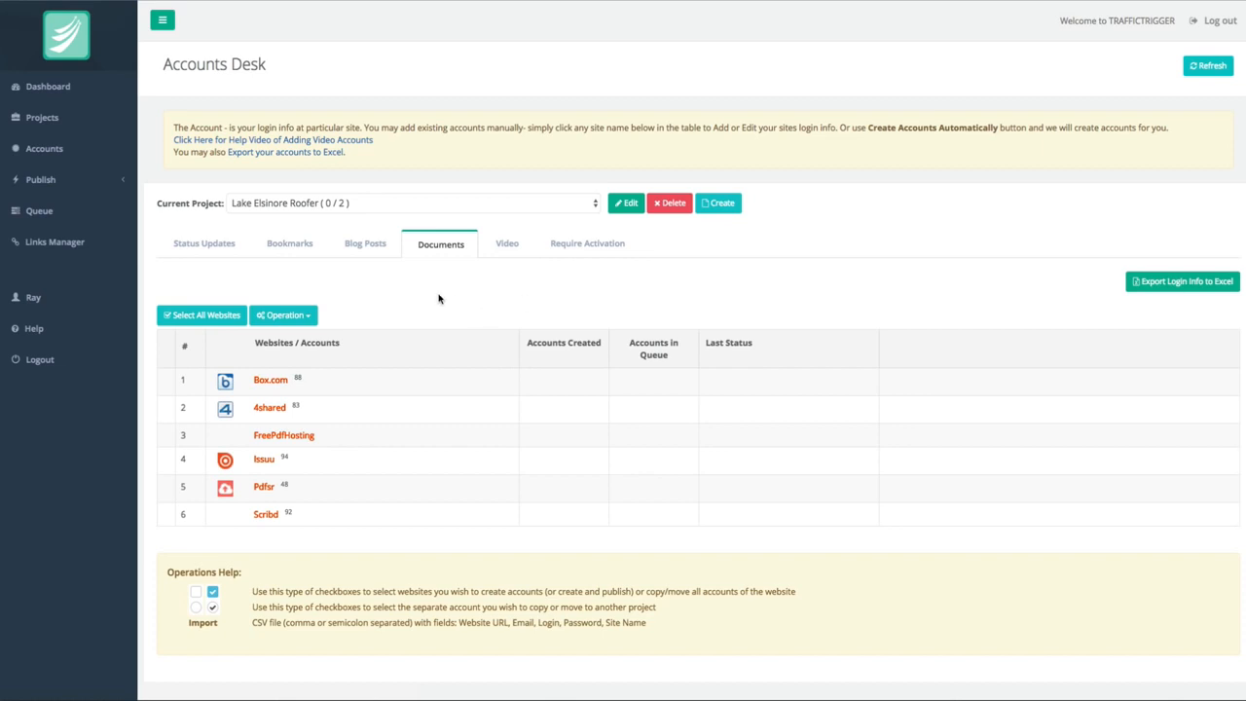
left_click(507, 244)
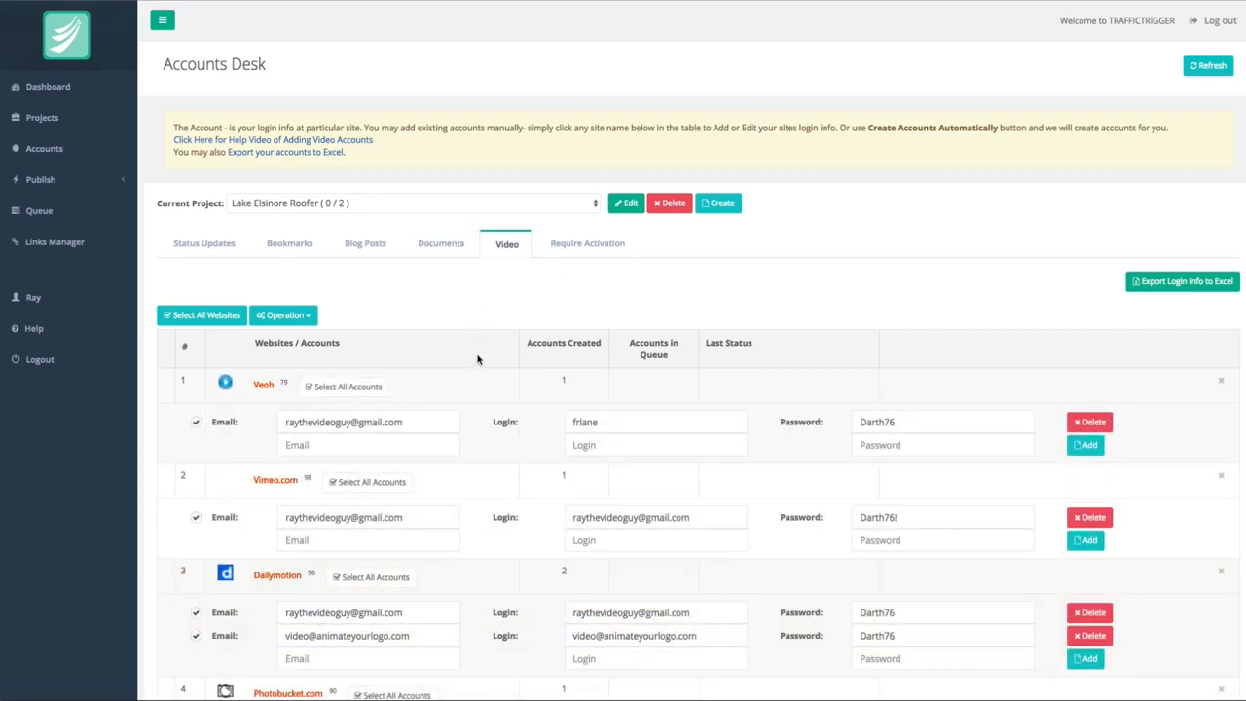
Switch to the San Diego Roofer project and examine its YouTube, Dailymotion, Veoh and Vimeo accounts
left_click(373, 205)
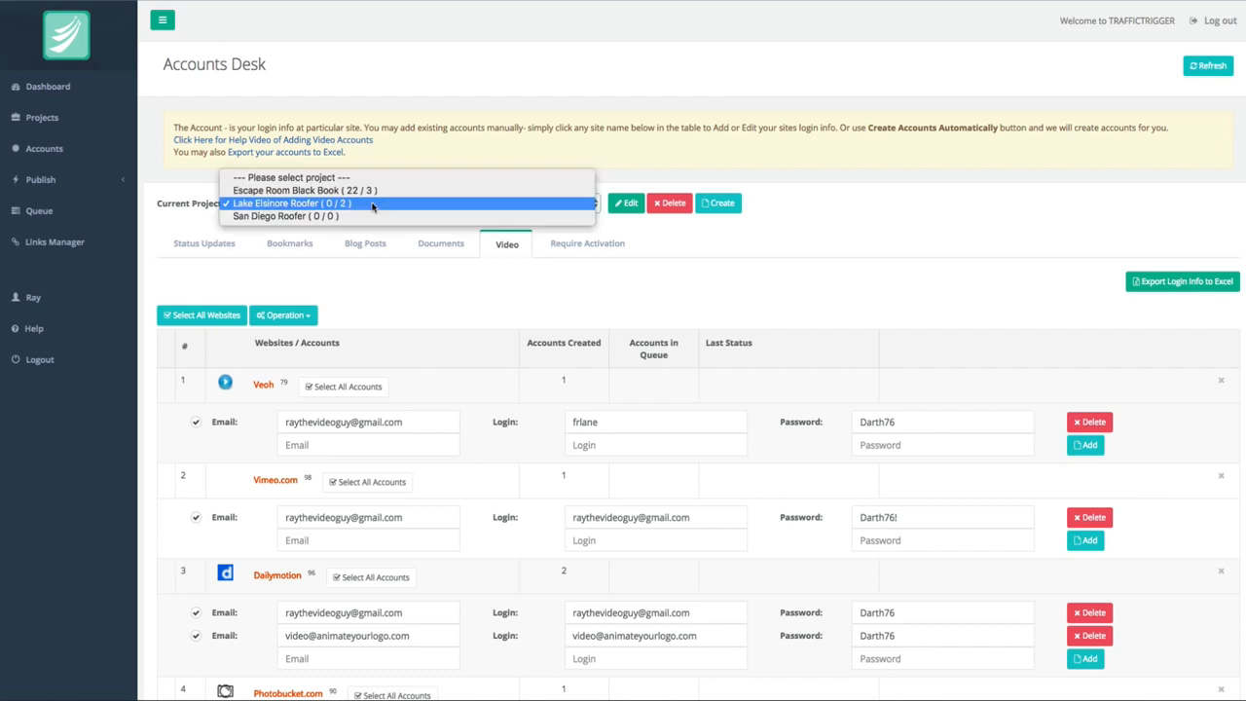
left_click(361, 215)
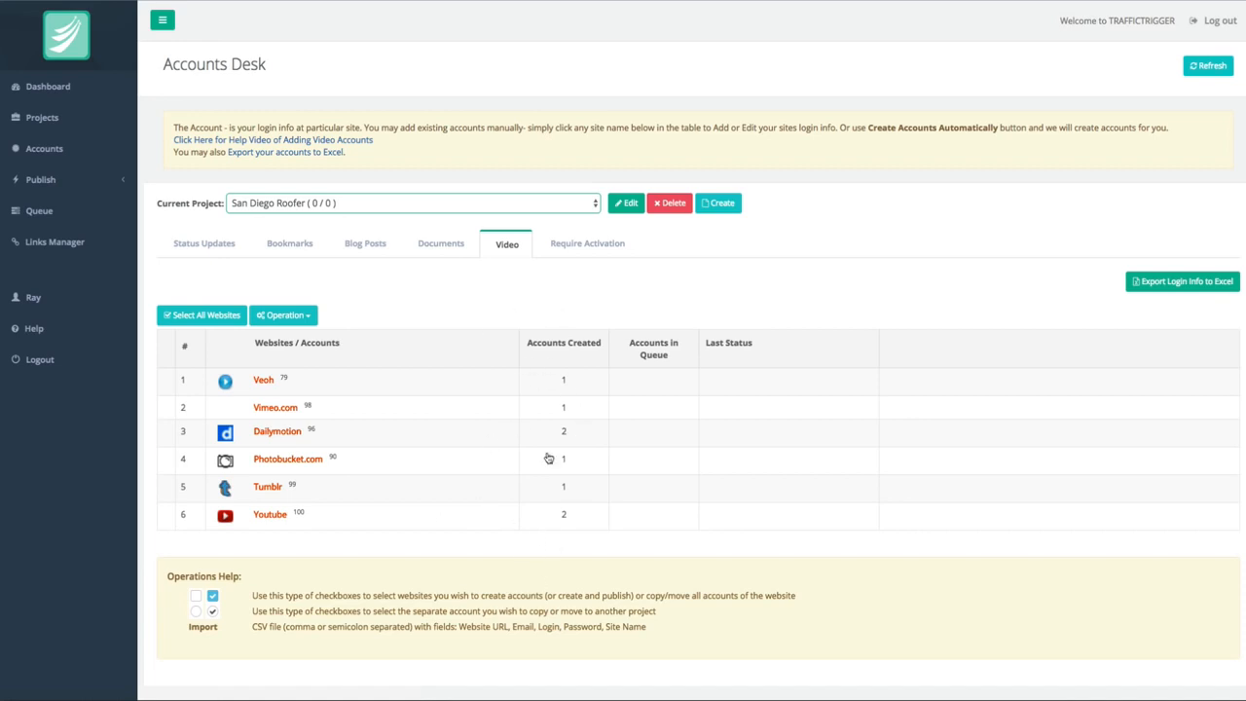
left_click(275, 516)
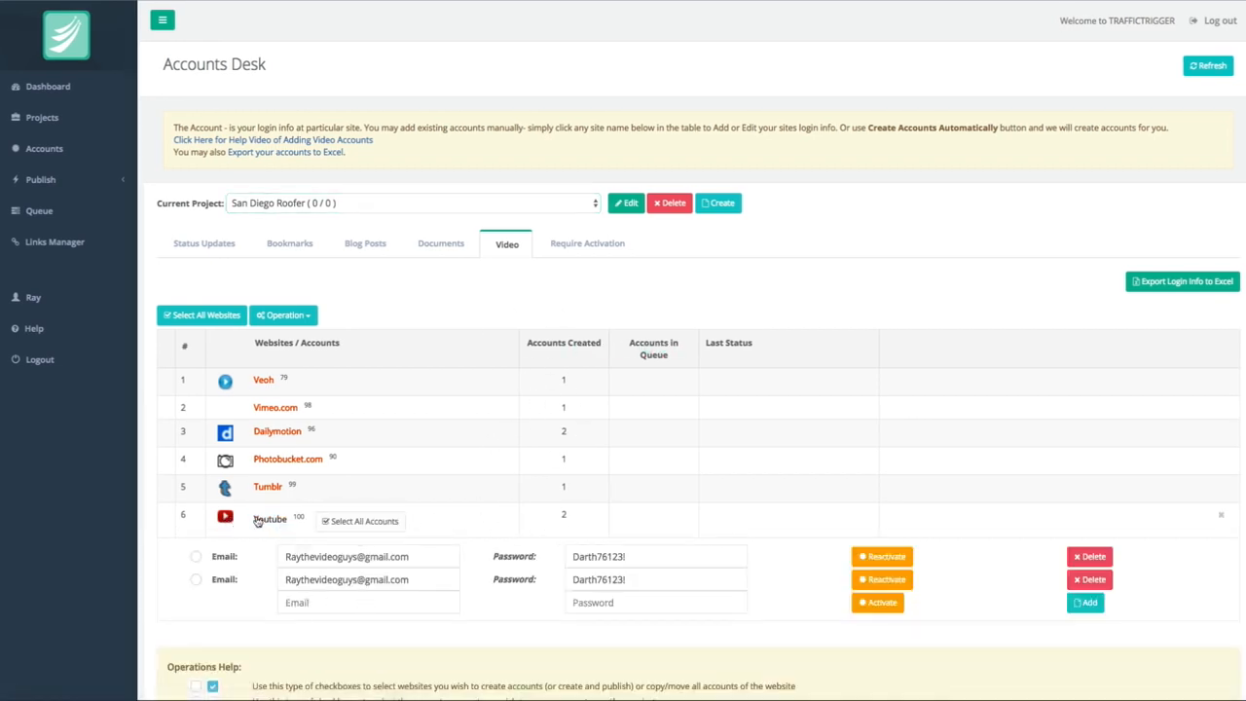
left_click(270, 516)
left_click(277, 432)
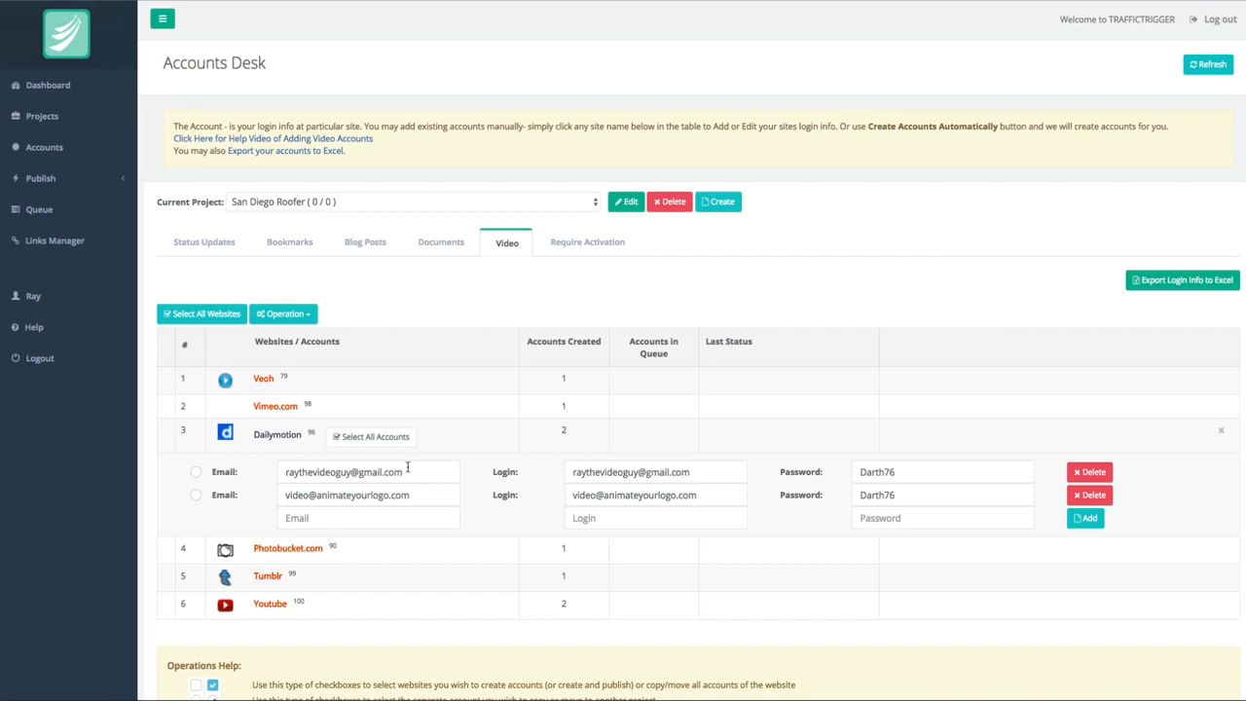
left_click(266, 379)
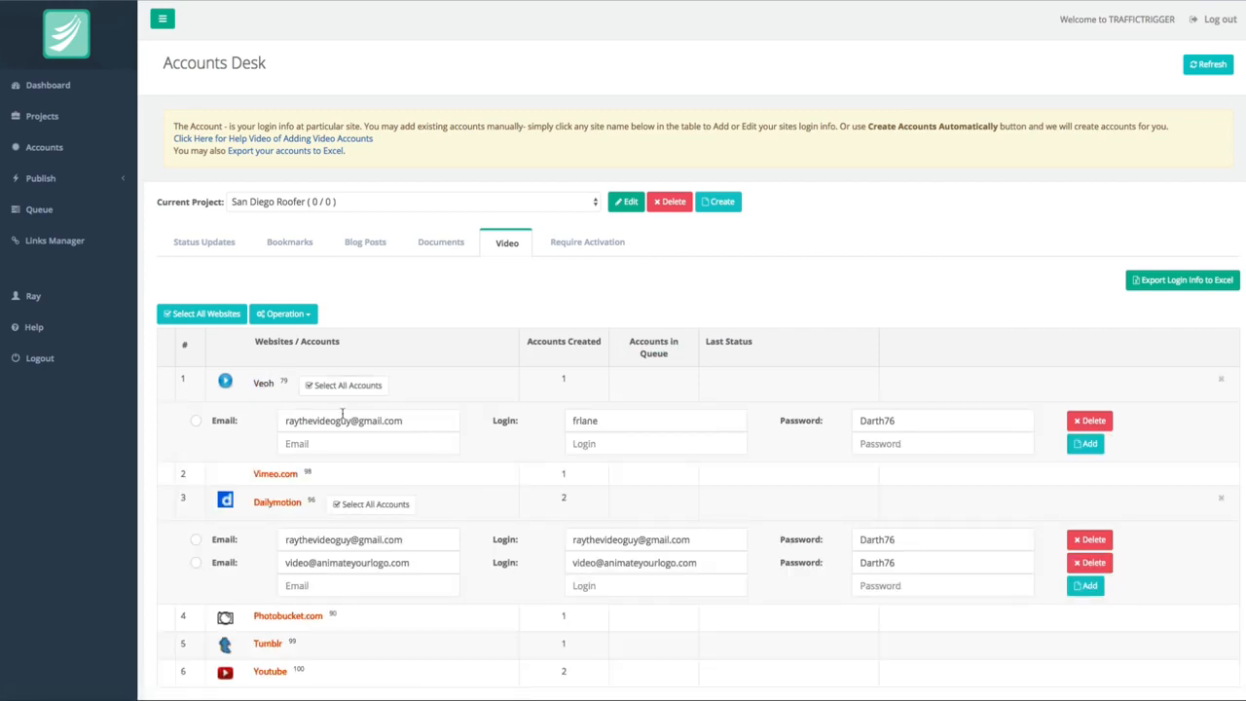
left_click(292, 474)
scroll(368, 533, "down", 4)
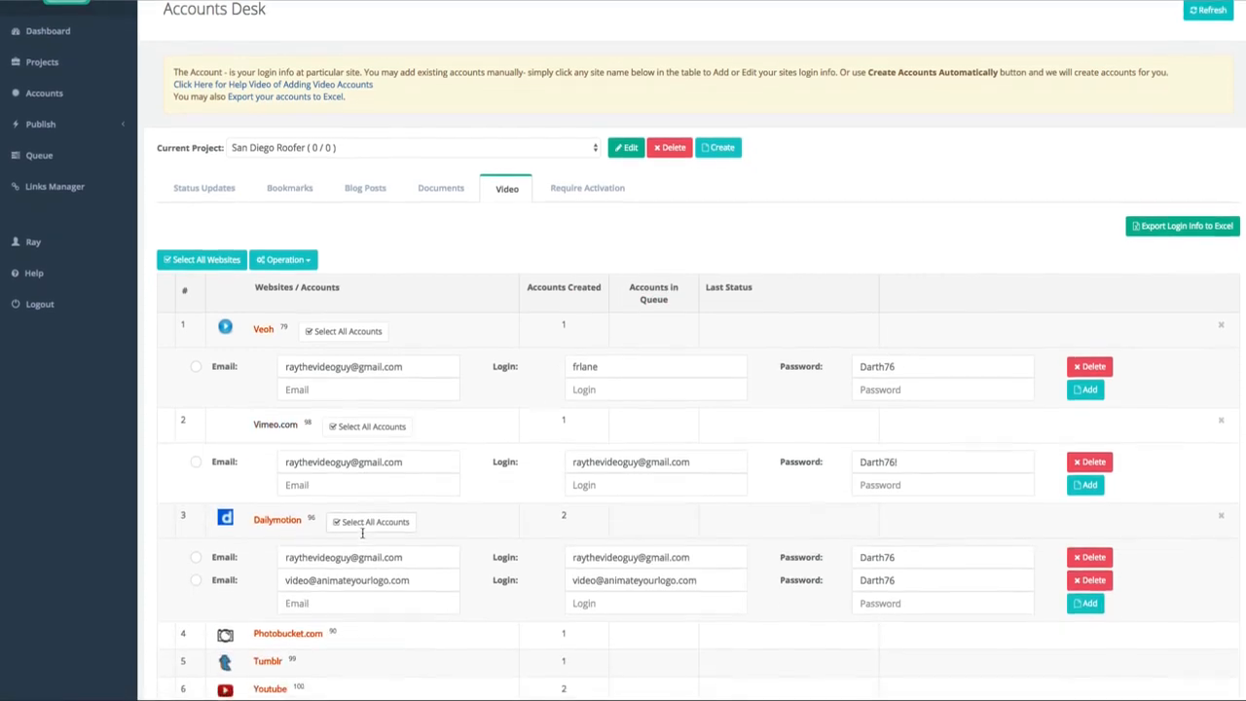
scroll(358, 540, "down", 1)
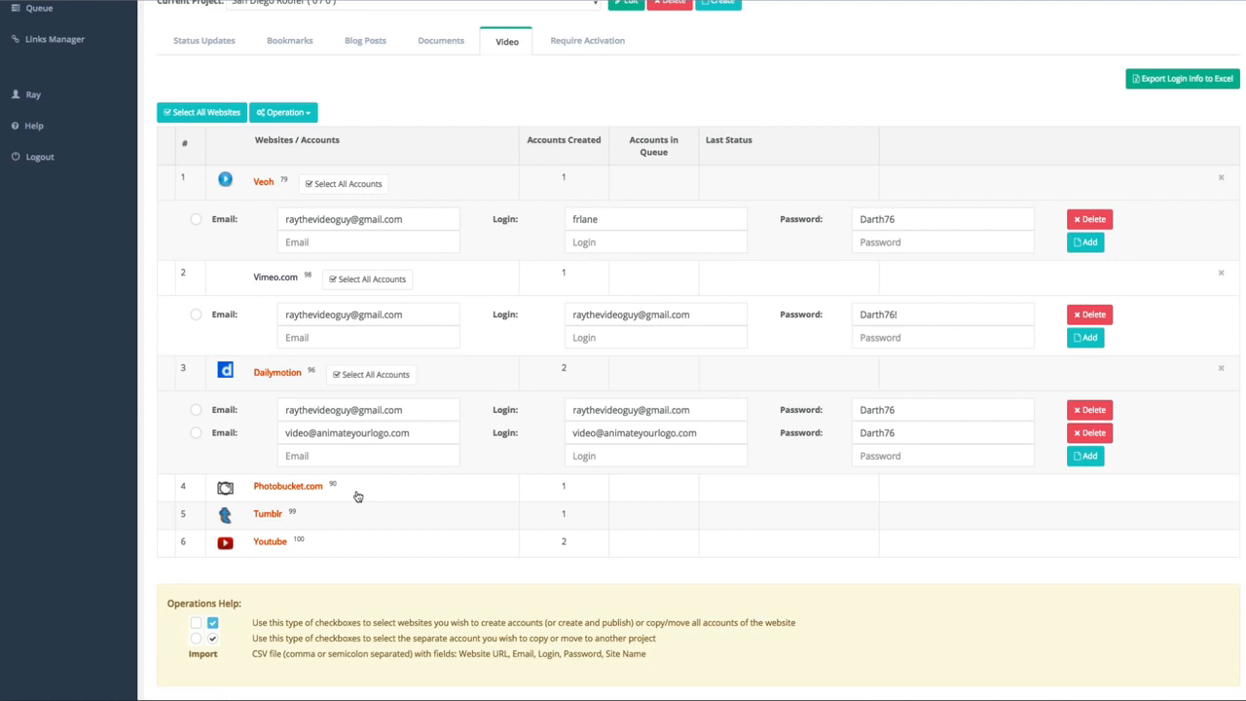
scroll(357, 497, "up", 3)
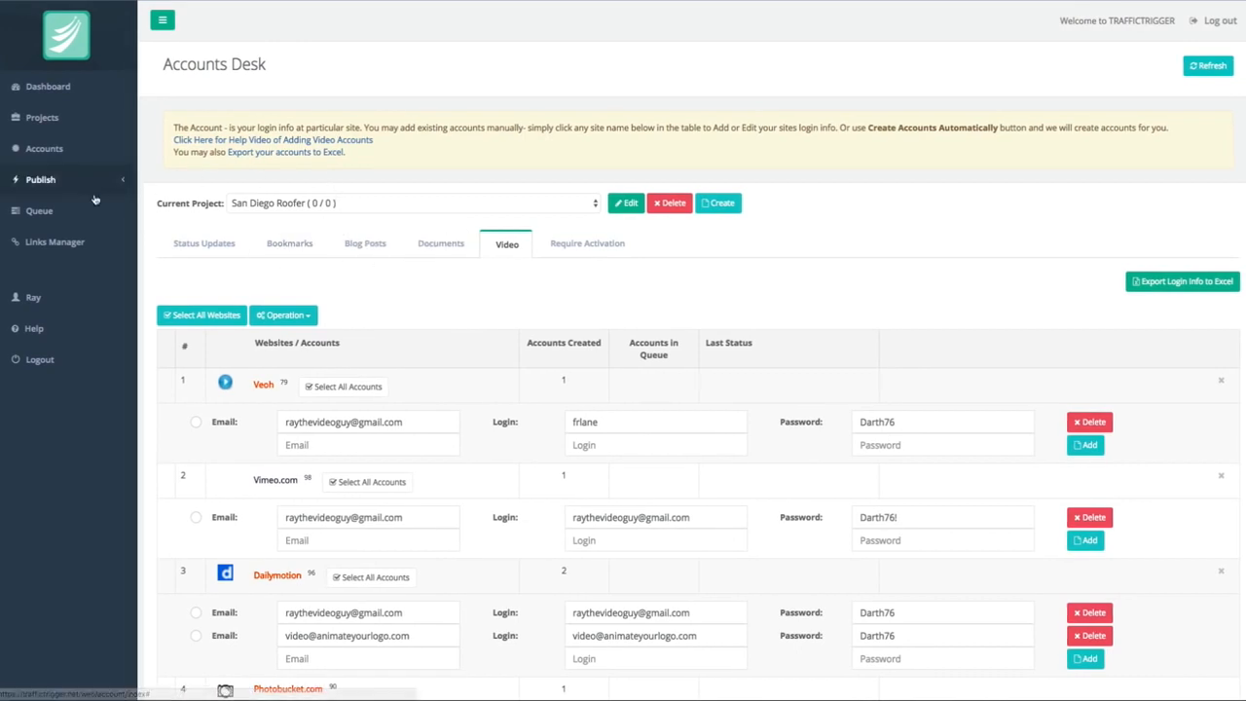
Go to video publishing for the San Diego Roofer project and start a new video post
left_click(49, 184)
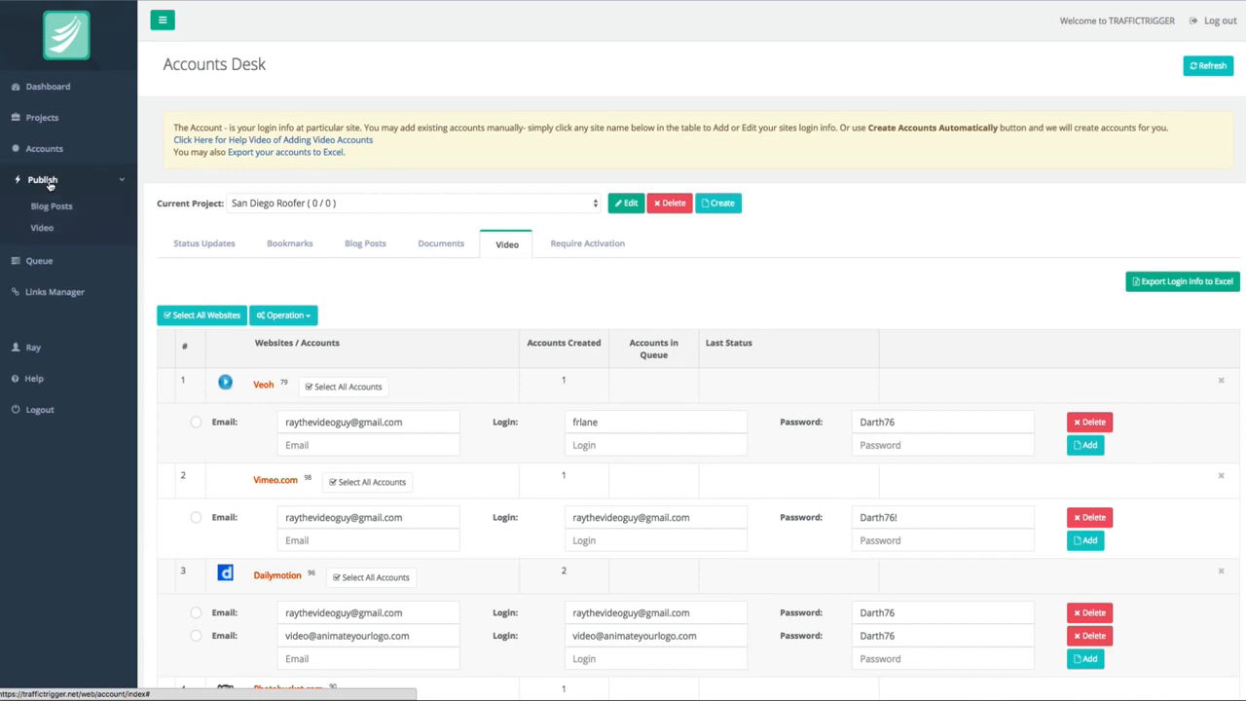
left_click(44, 228)
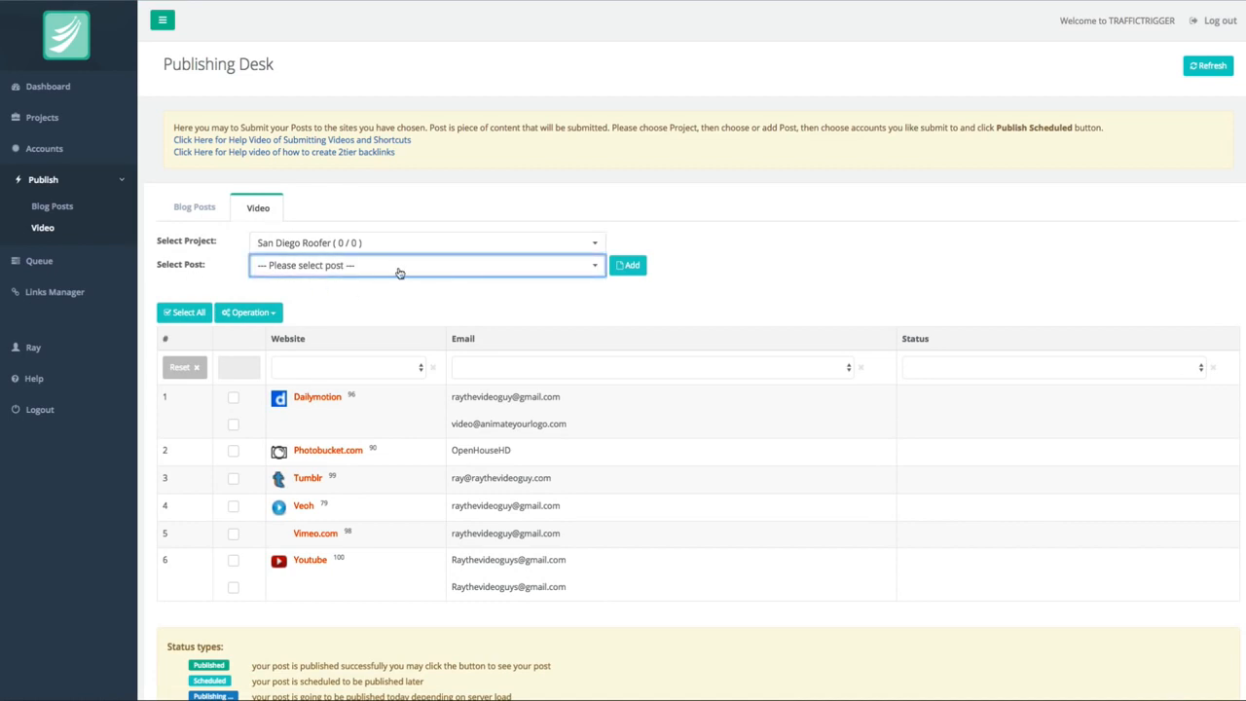
scroll(679, 319, "down", 1)
scroll(679, 319, "down", 1)
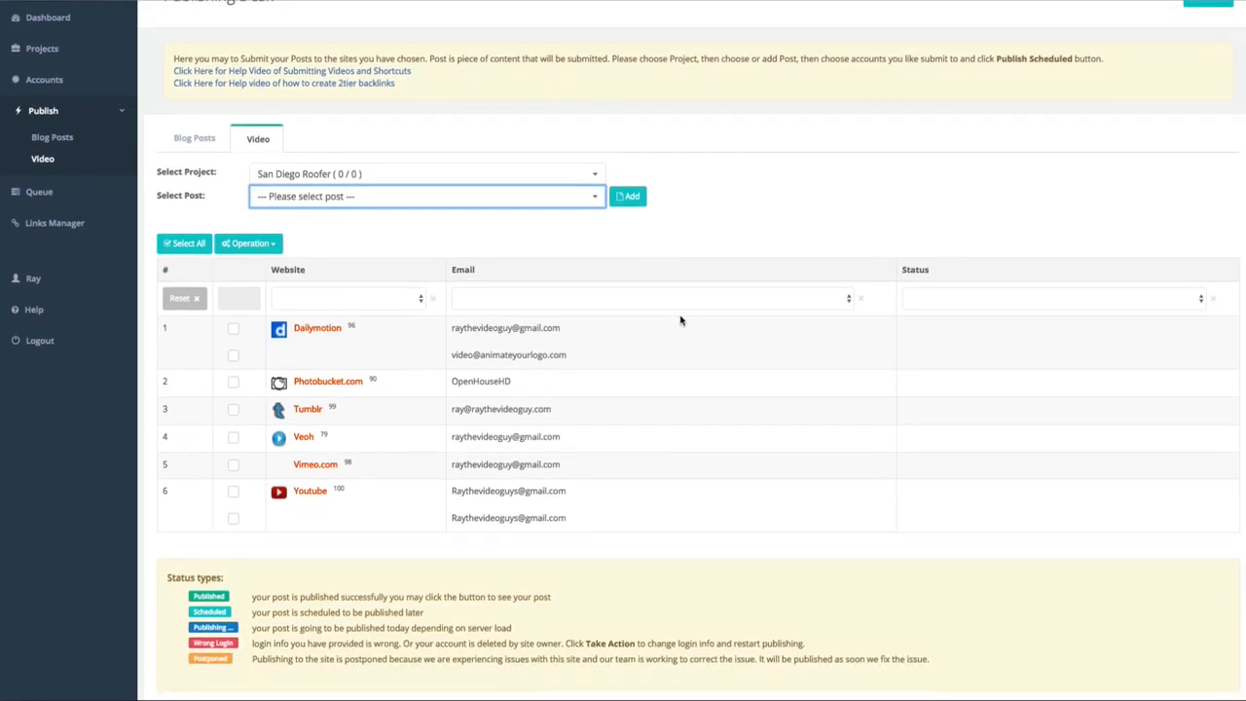
left_click(630, 197)
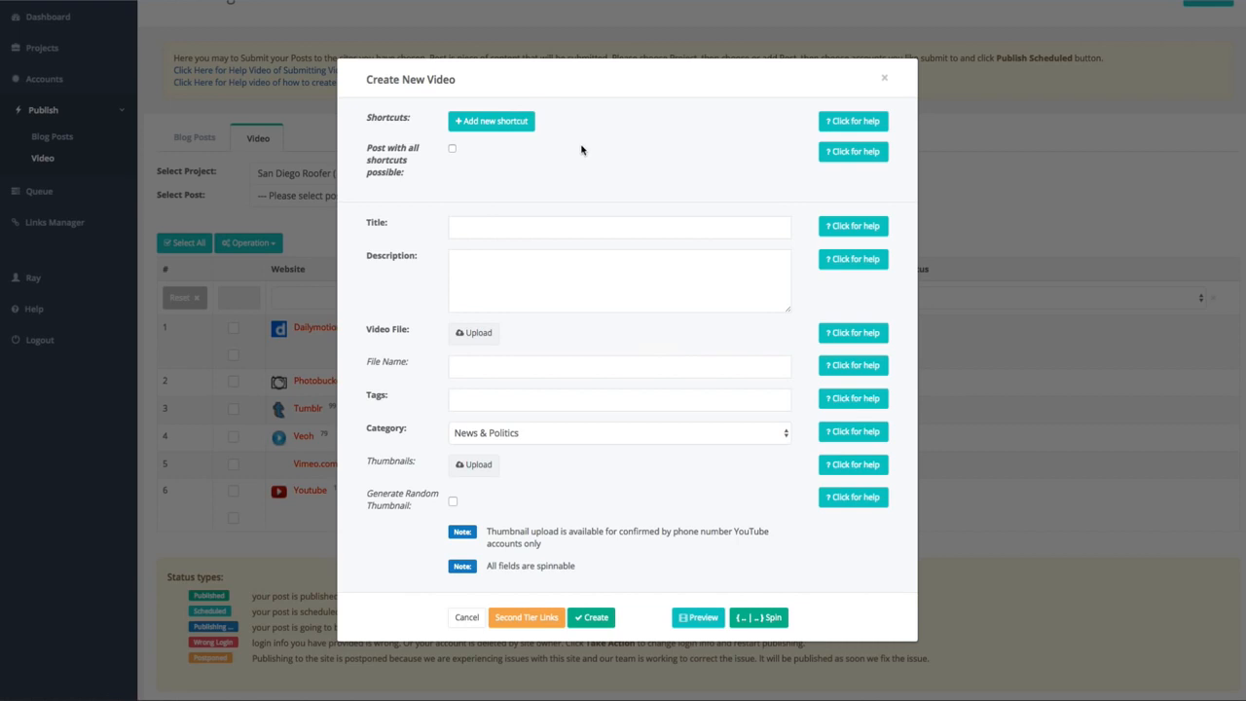
Set the new video post's category to Education
left_click(524, 228)
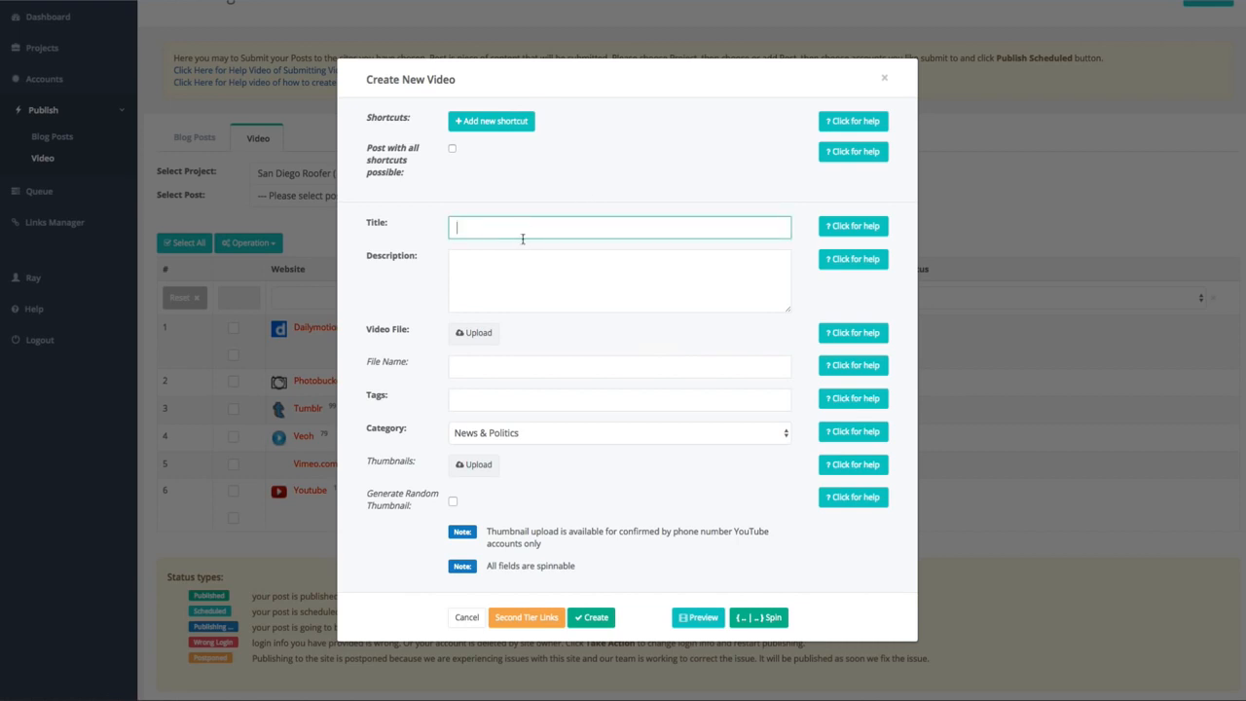
left_click(518, 254)
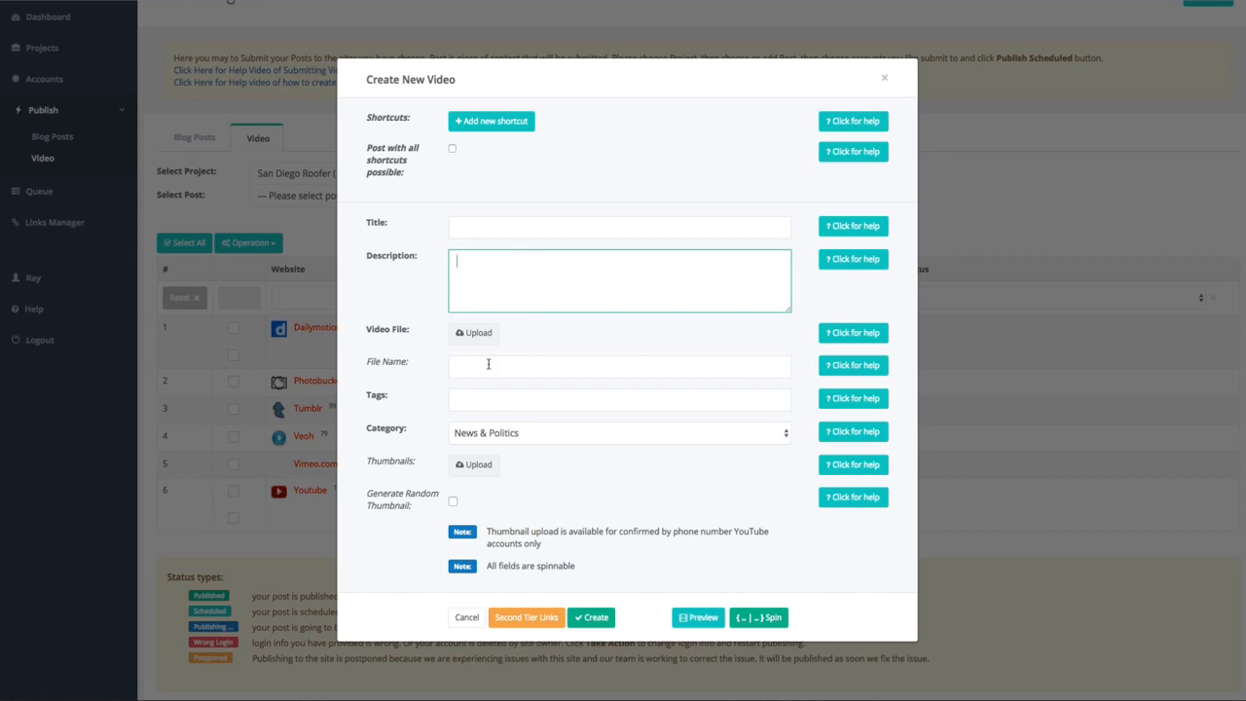
left_click(488, 396)
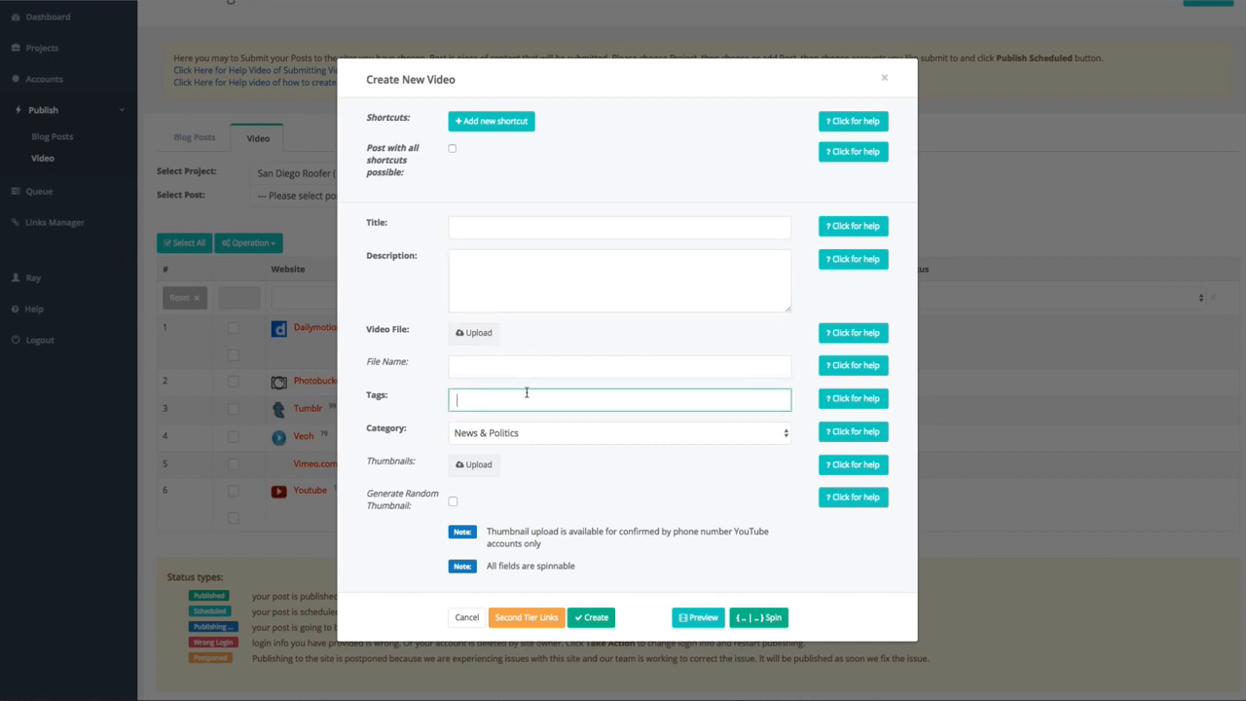
left_click(531, 435)
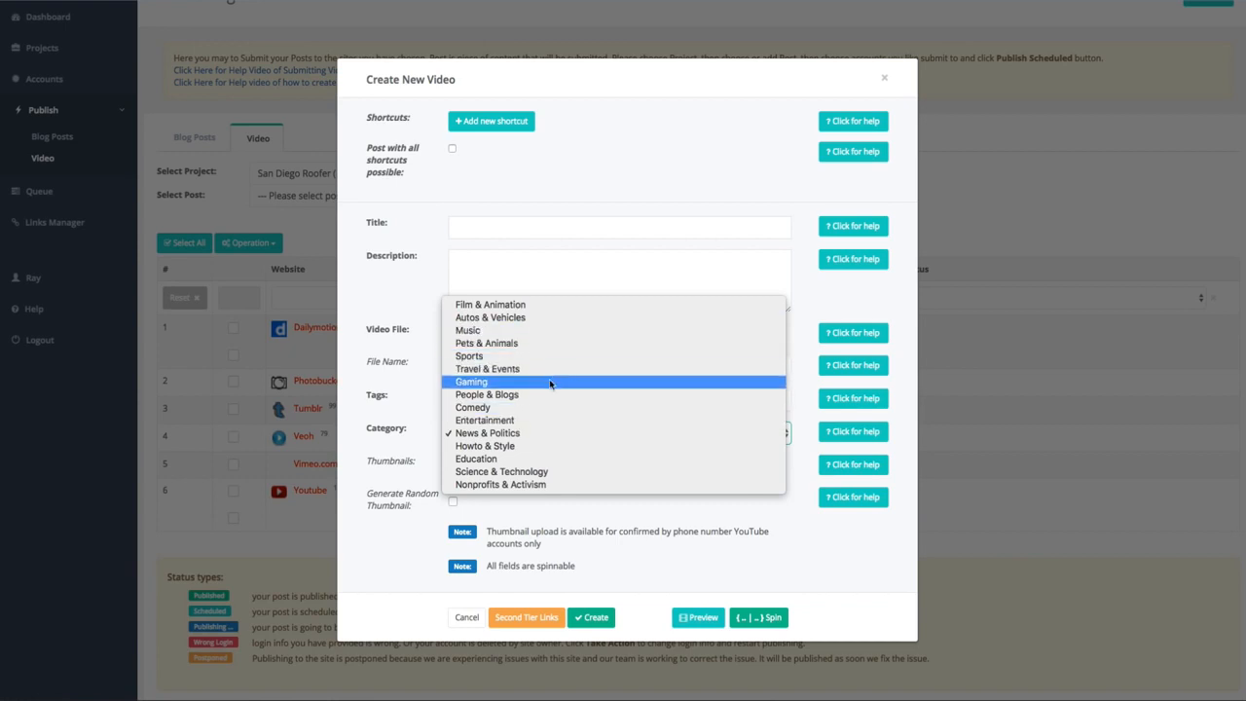
left_click(530, 460)
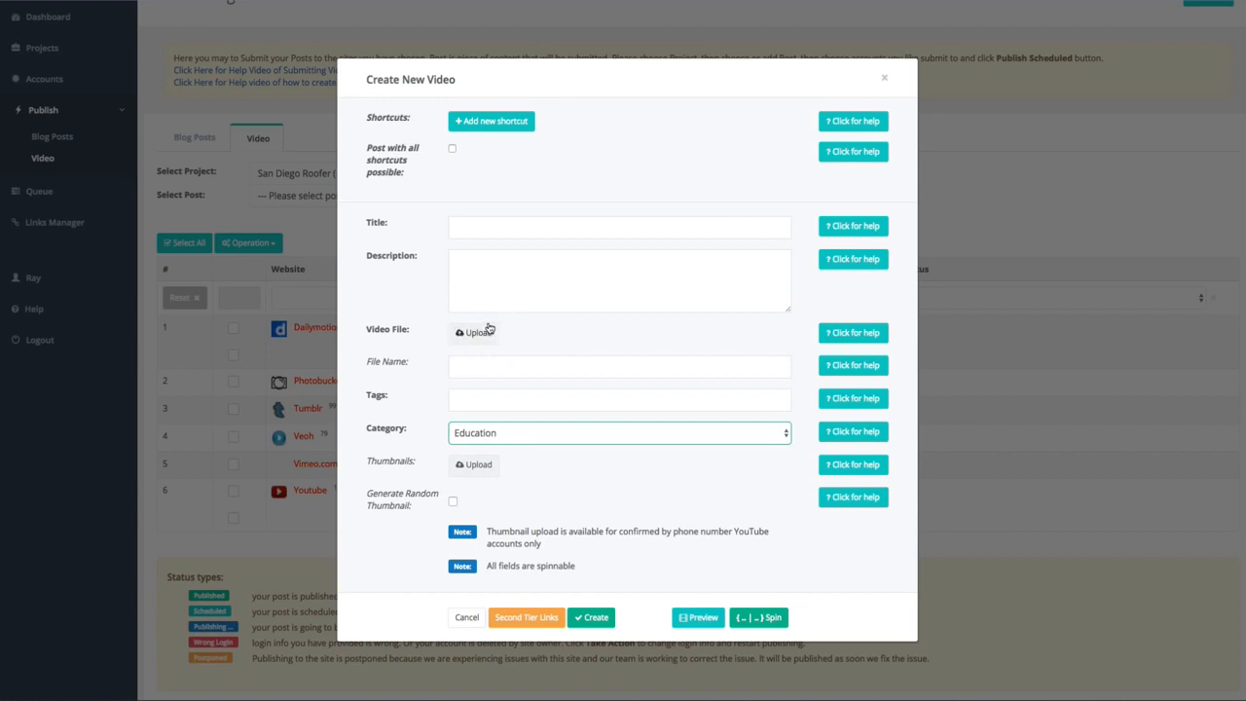
Paste the copied San Diego roofing article into the video's description and check its text
left_click(527, 229)
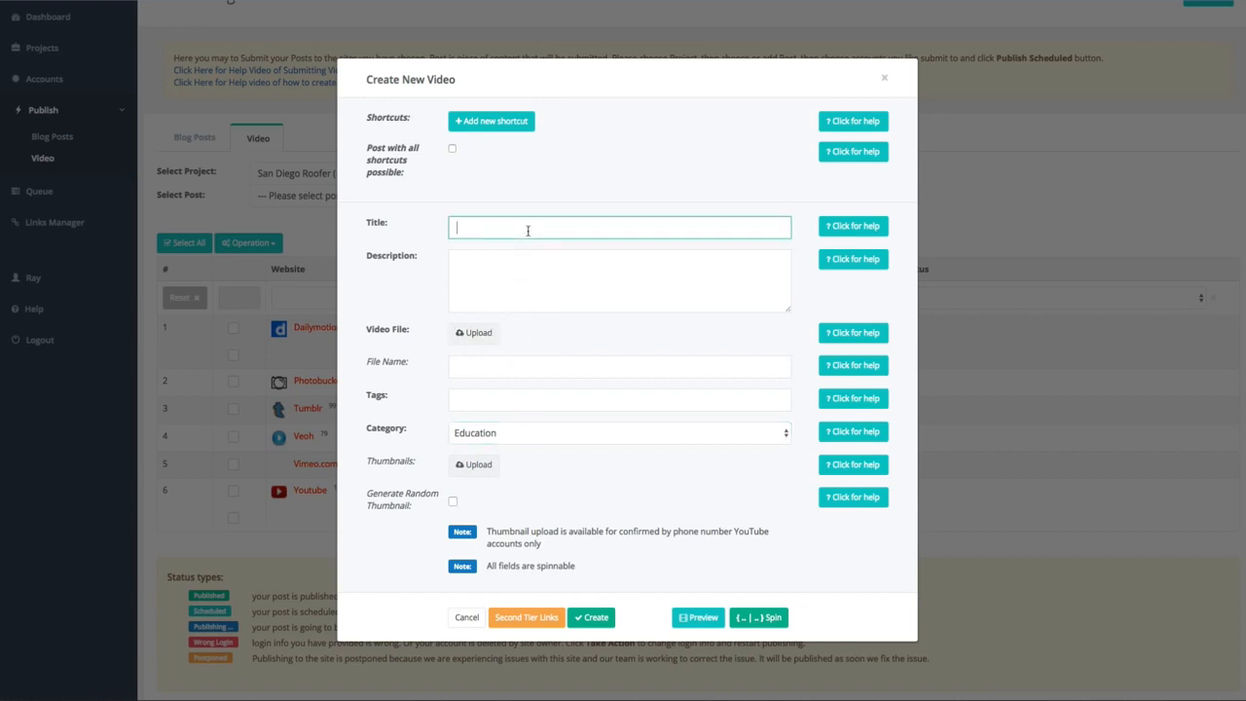
left_click(583, 255)
key("super+v")
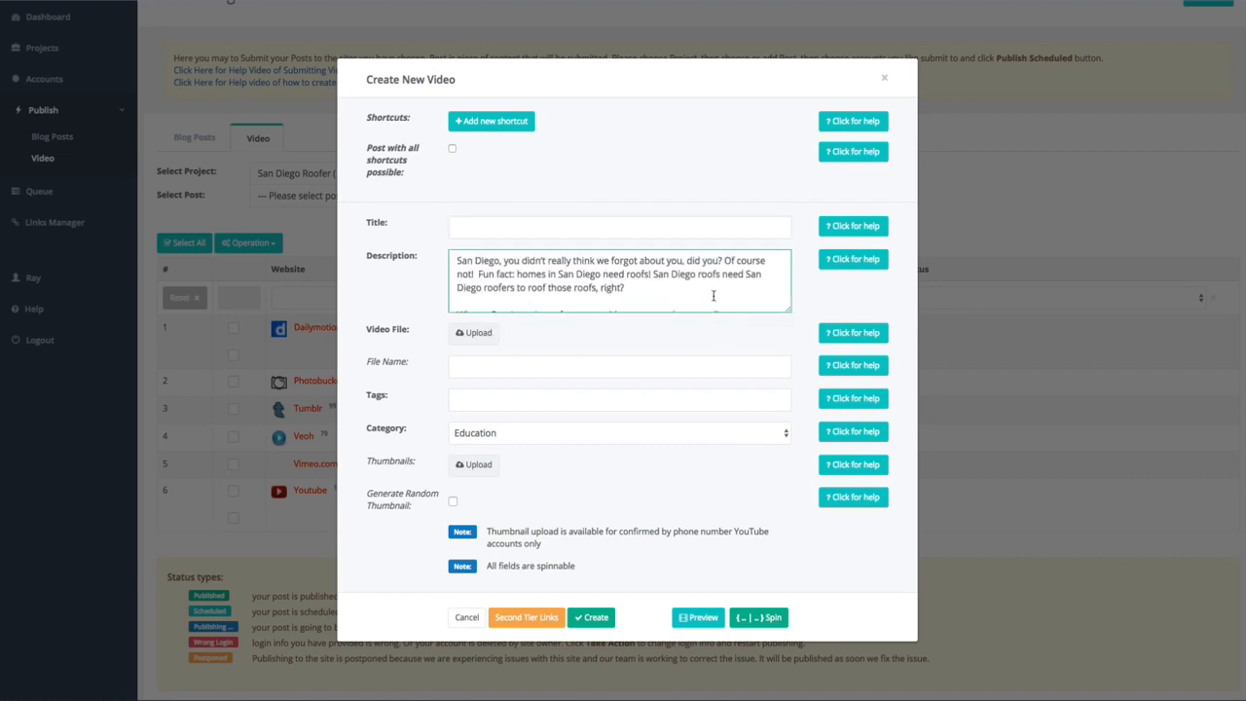
scroll(669, 284, "down", 10)
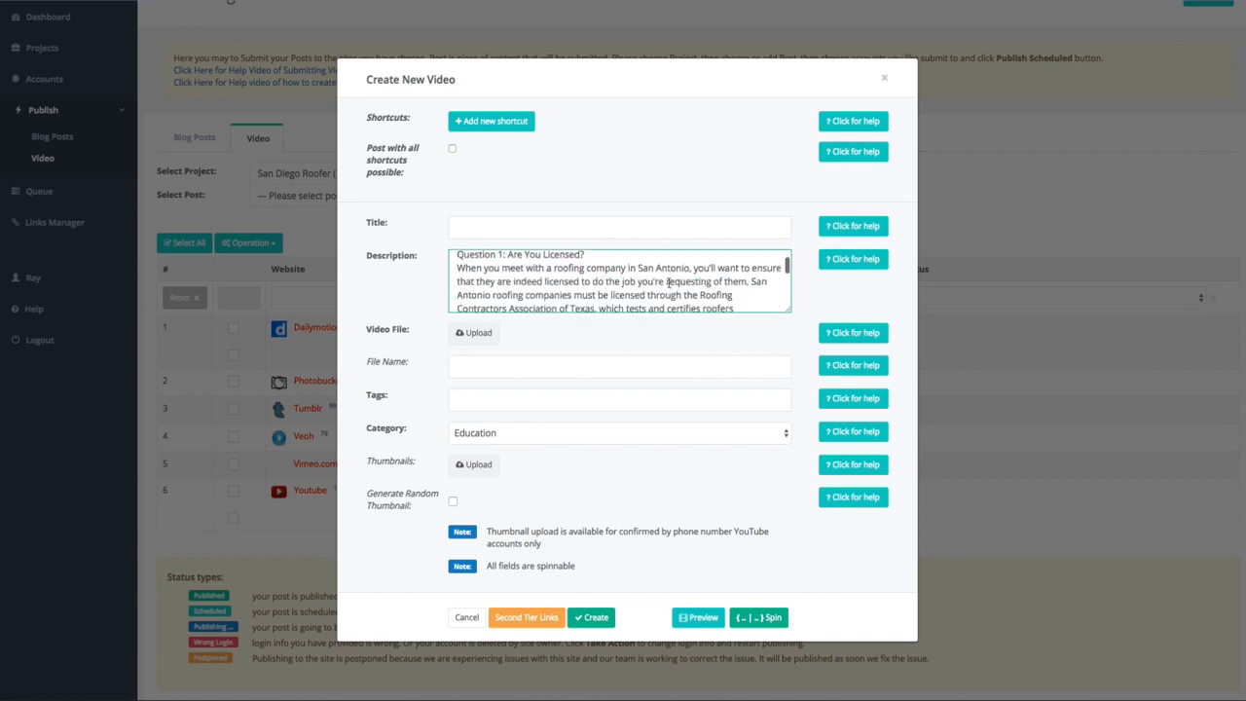
scroll(669, 283, "down", 8)
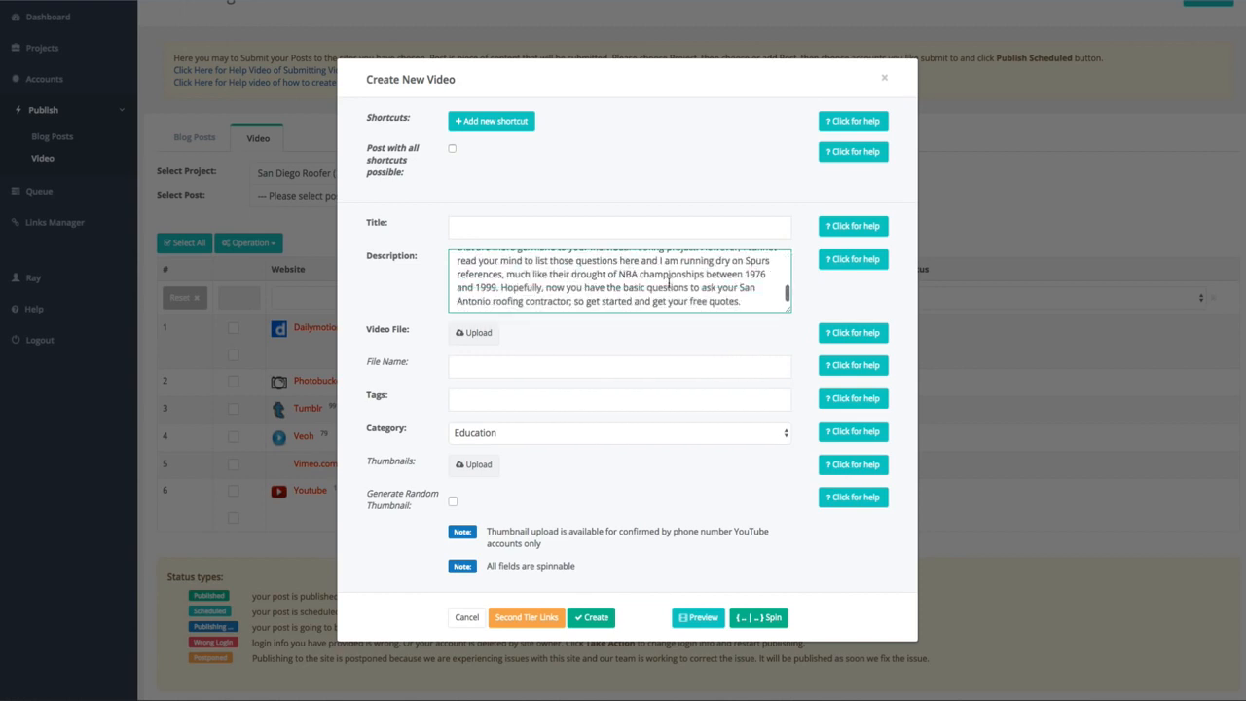
scroll(669, 283, "up", 15)
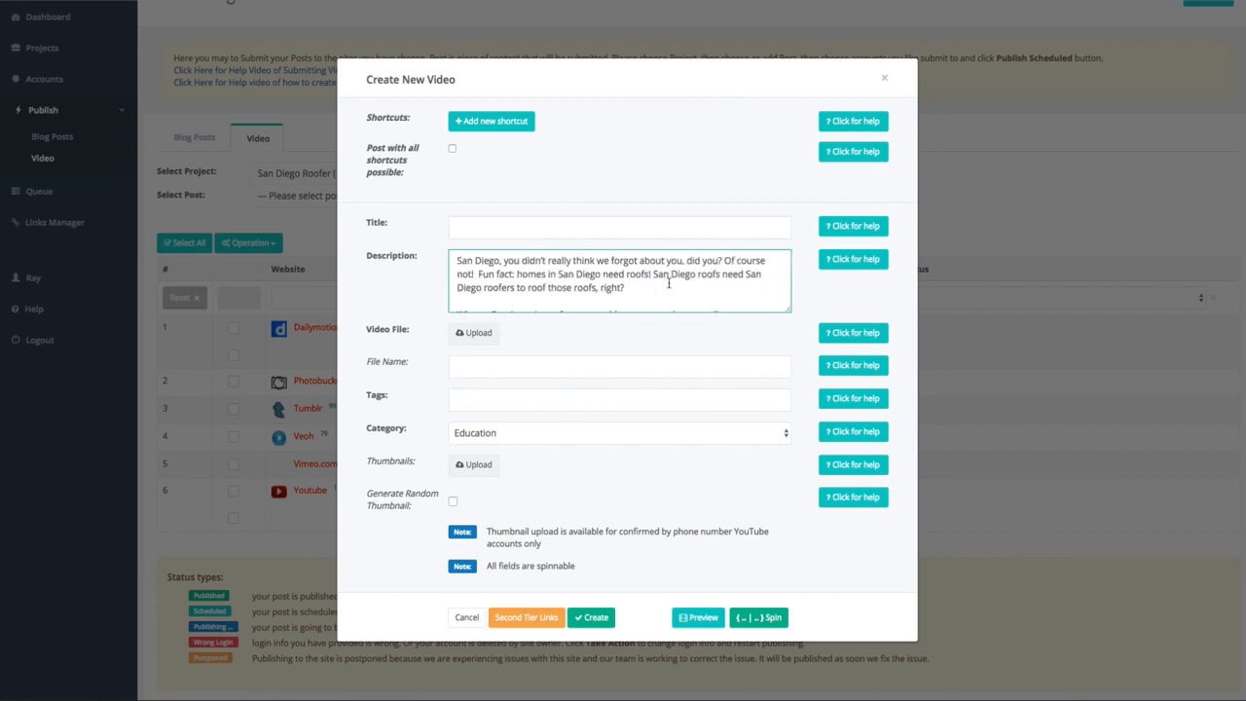
scroll(506, 262, "down", 2)
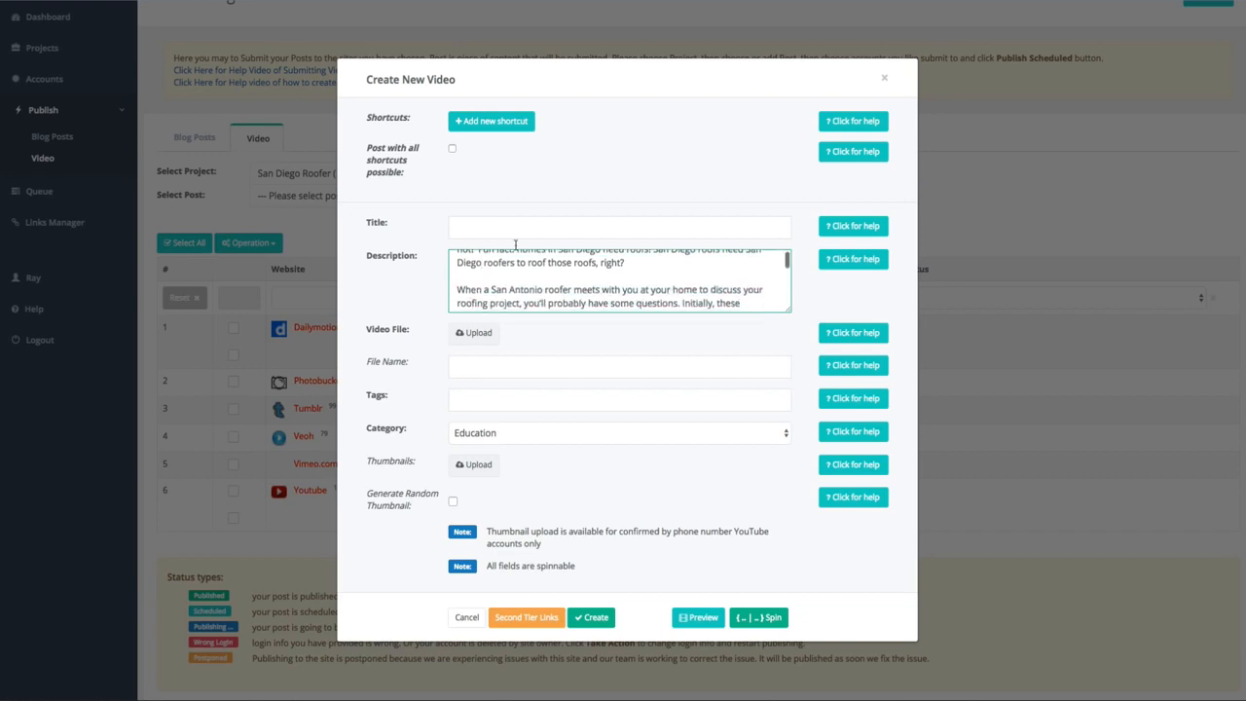
Title the video "San Diego Roofer - How To Find The Best Roofer For Your San Diego Home"
left_click(528, 230)
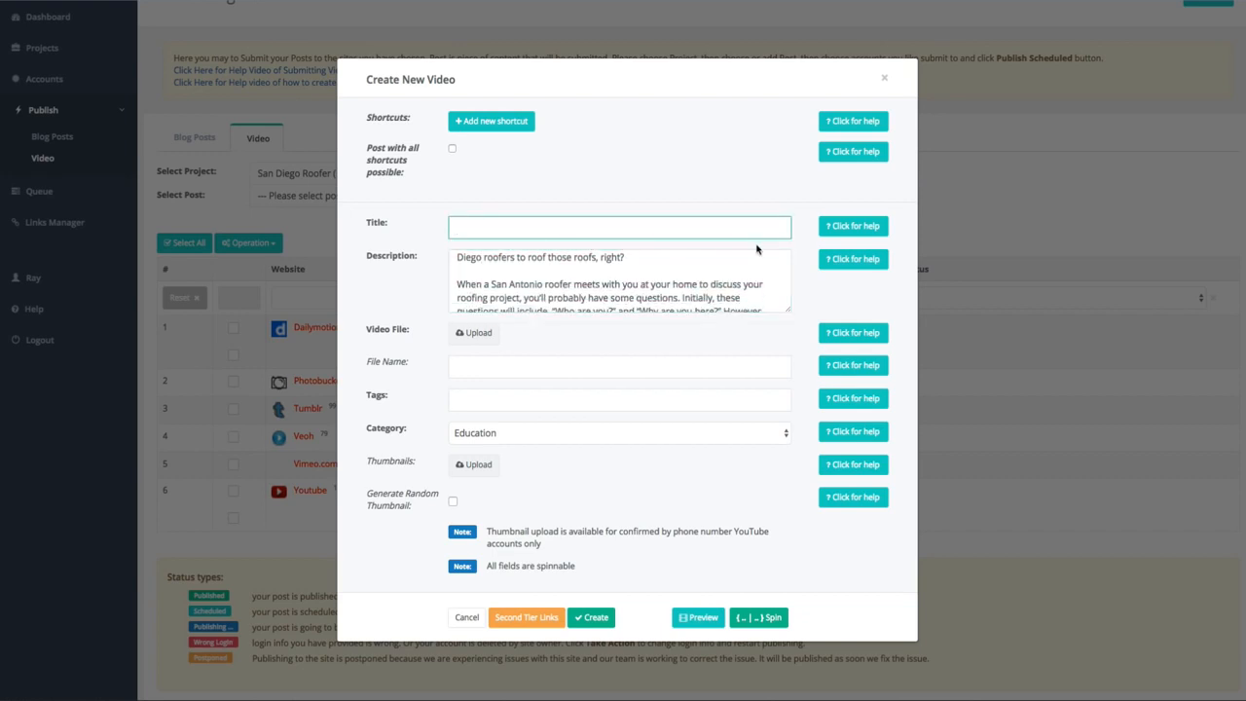
type("San Diego Roofer")
type("- How To Find The Be")
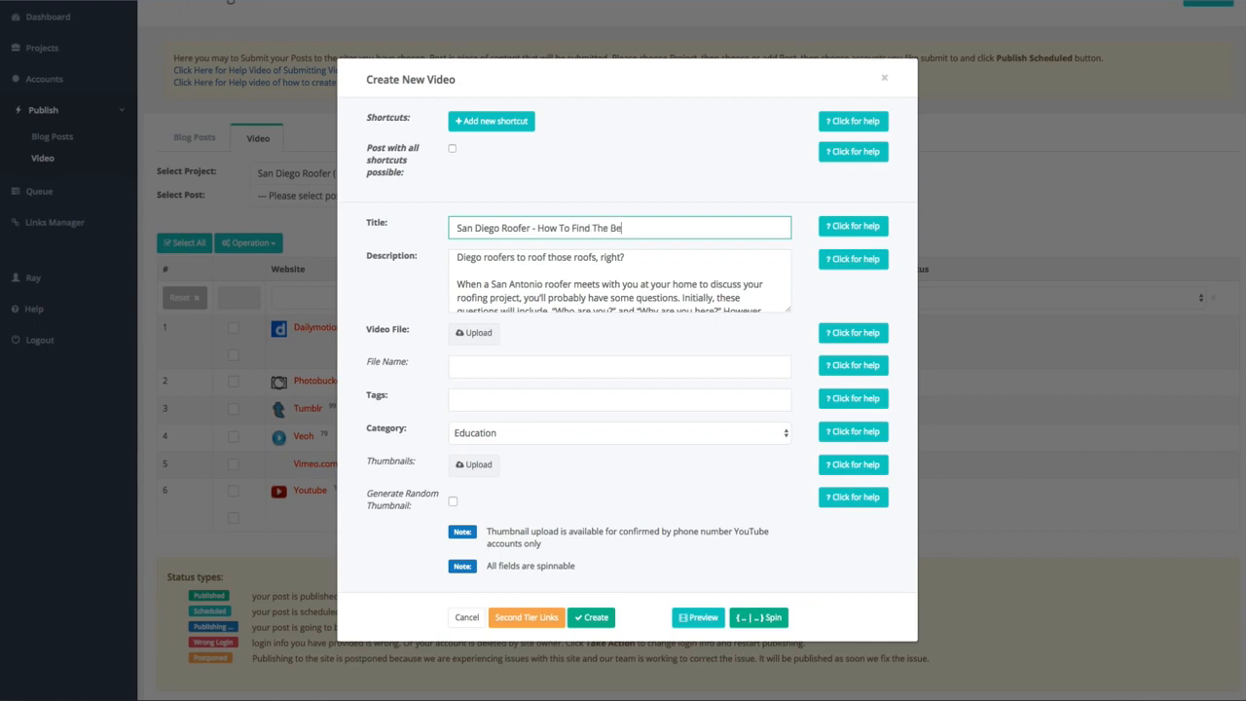
type("st Roofer For Your San Diego Homn")
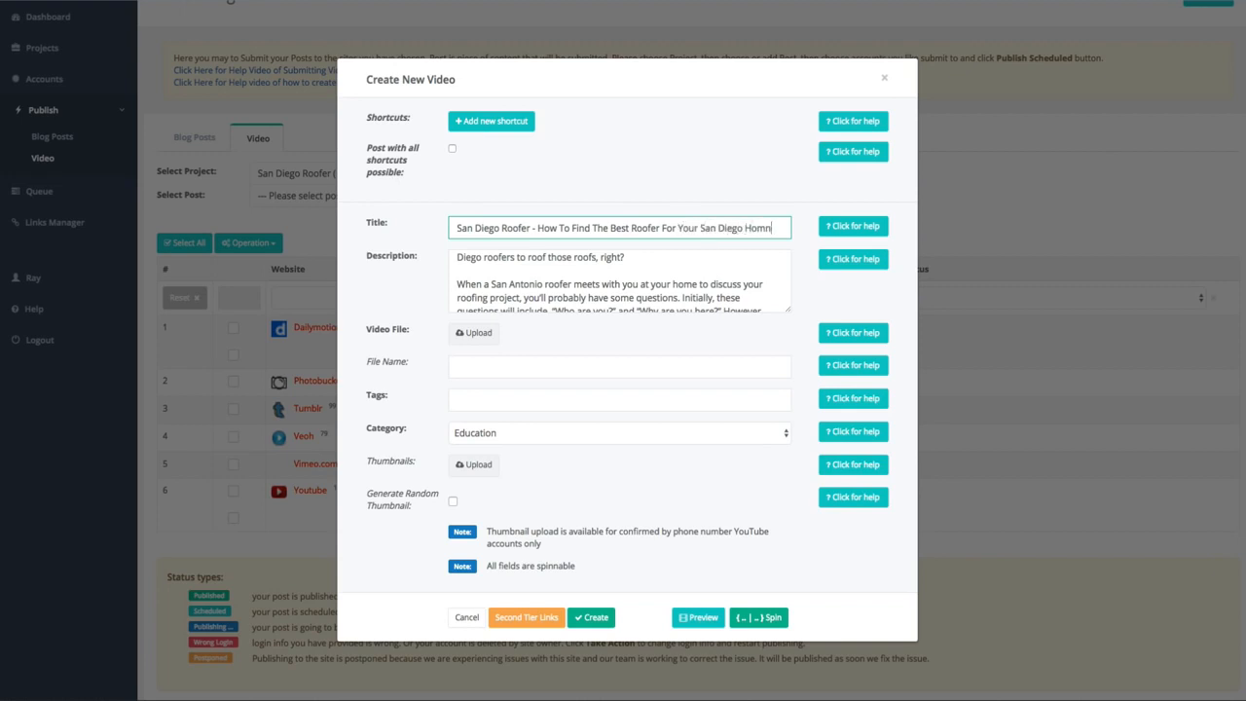
key("BackSpace")
type("e")
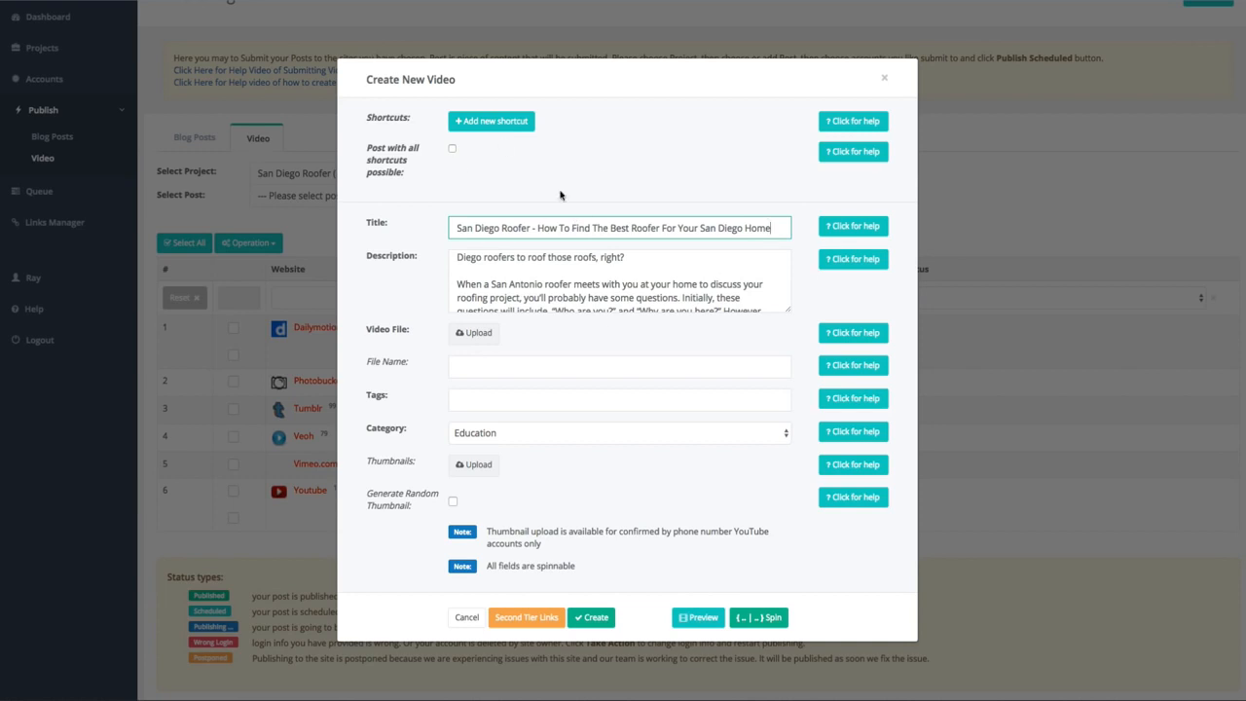
Start a new map-based shortcut for the video post and name it "cities"
left_click(510, 124)
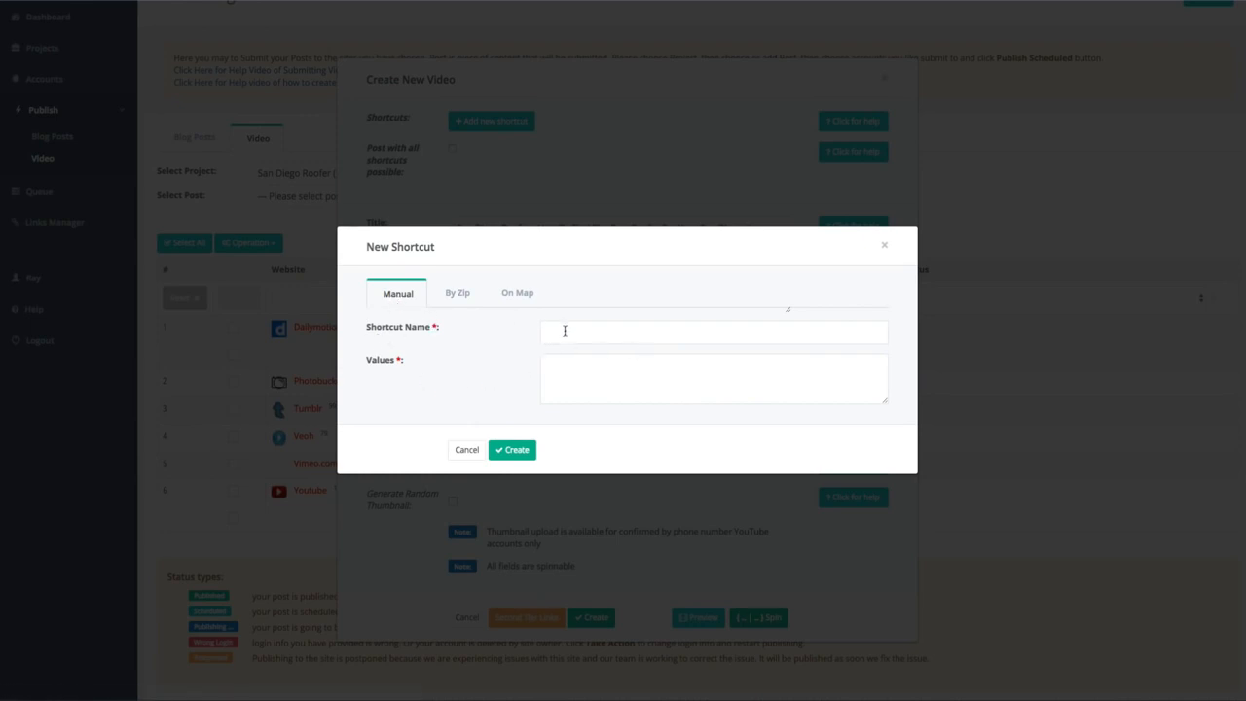
left_click(457, 293)
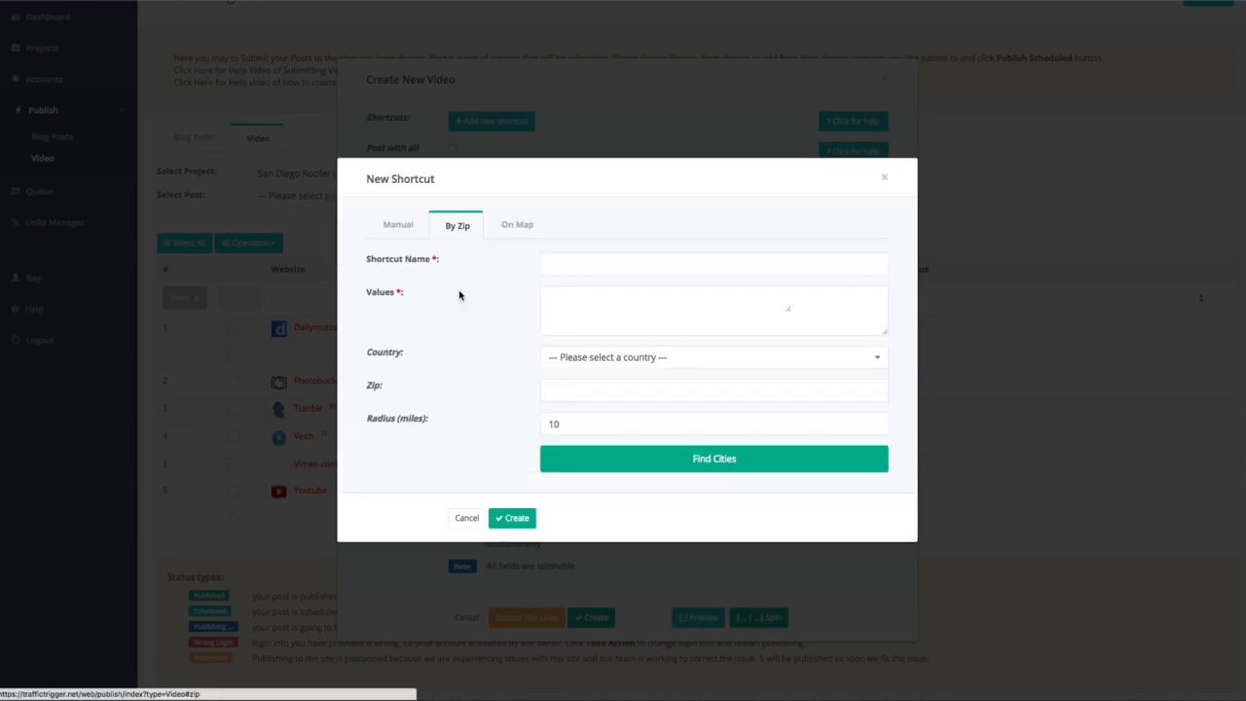
left_click(517, 224)
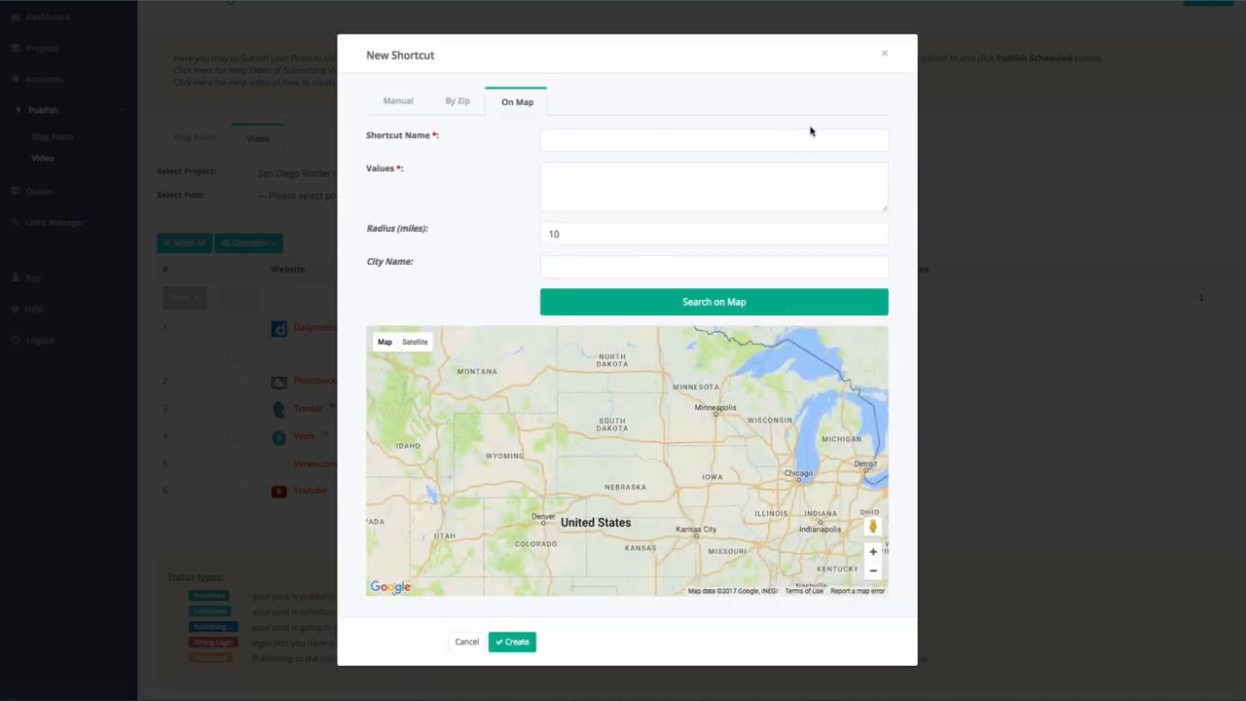
left_click(653, 143)
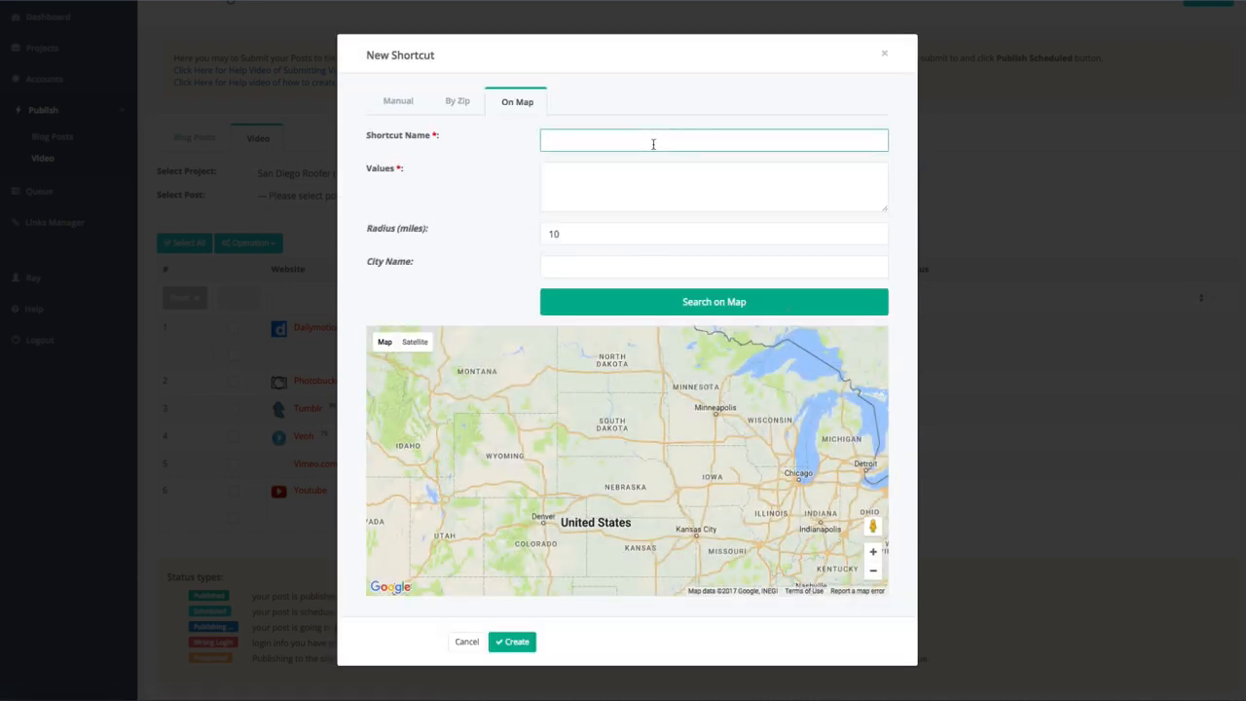
type("cities")
Fill the shortcut's values by searching the map for places within 15 miles of San Diego, CA
left_click(578, 238)
left_click(583, 263)
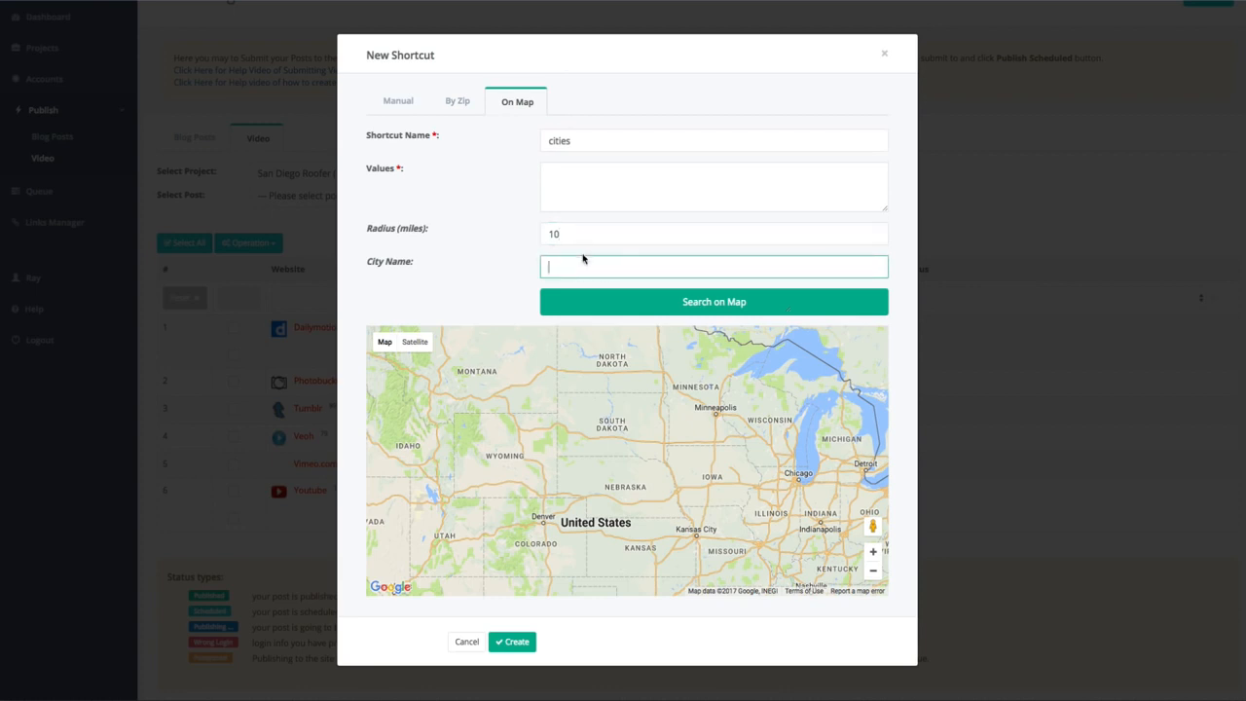
type("San Diego, CA")
key("shift+Tab")
type("1")
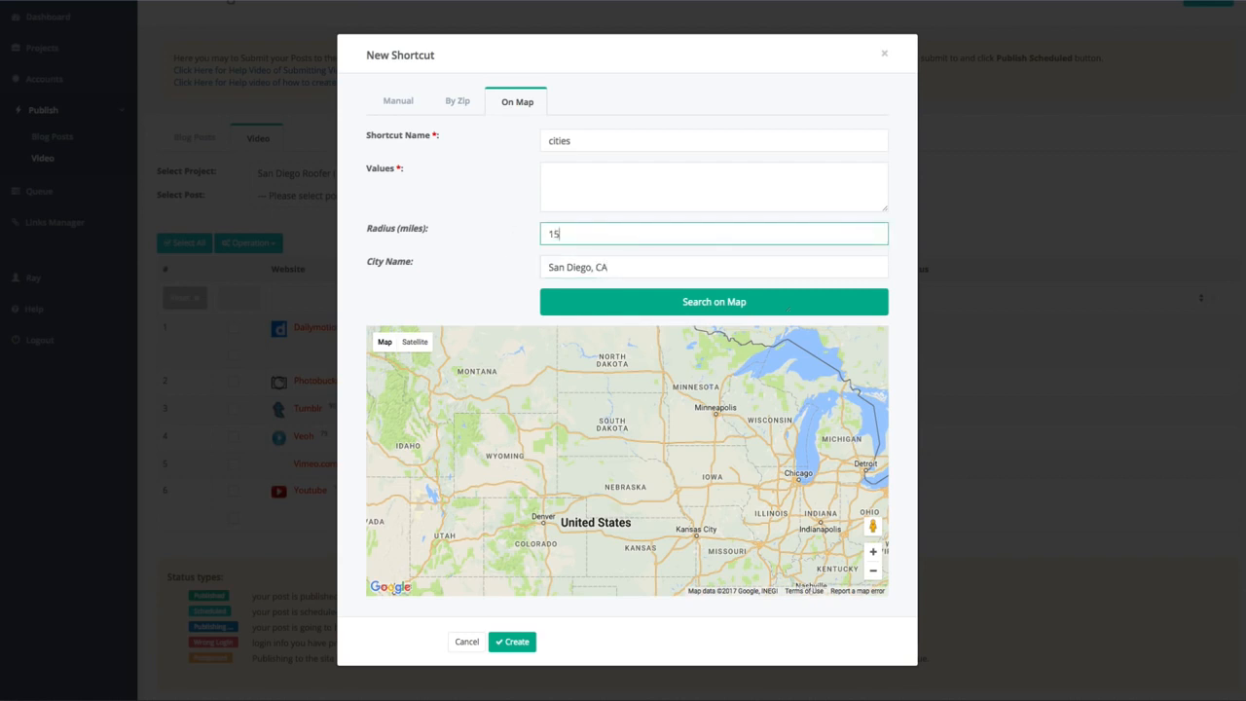
left_click(734, 302)
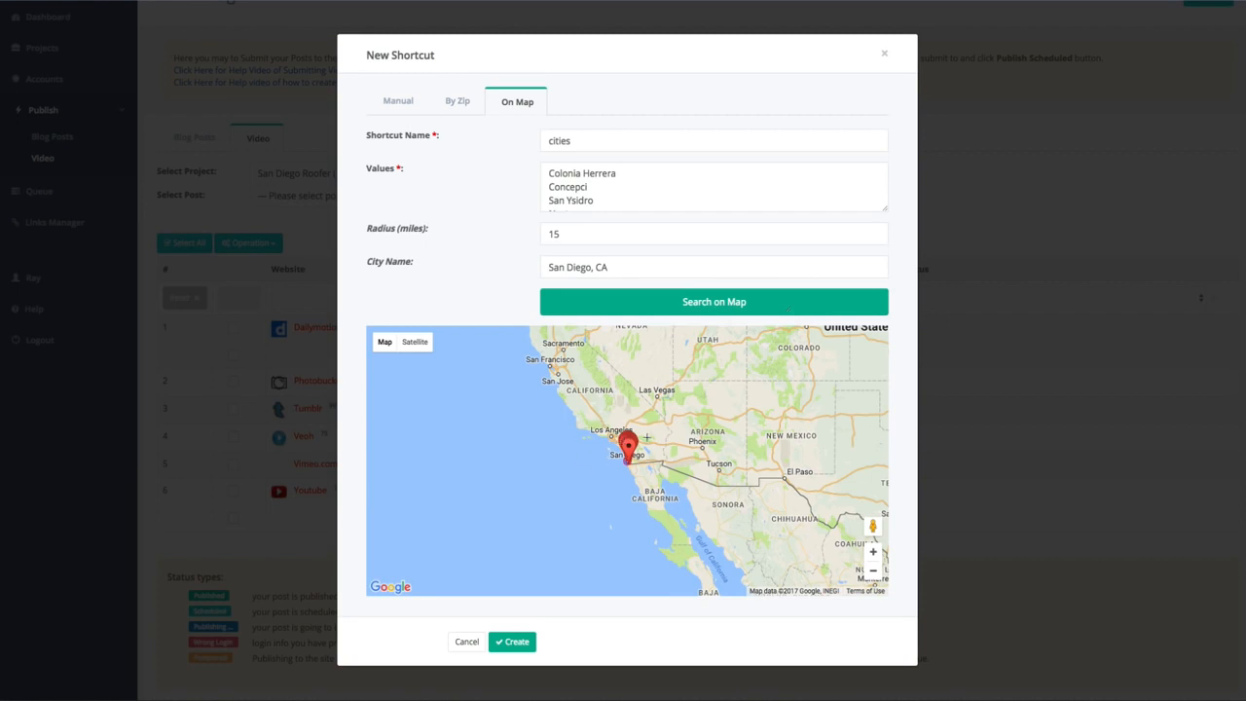
Examine the marked area around San Diego on the map and the place names in the shortcut's values
double_click(874, 553)
left_click(873, 553)
left_click(873, 553)
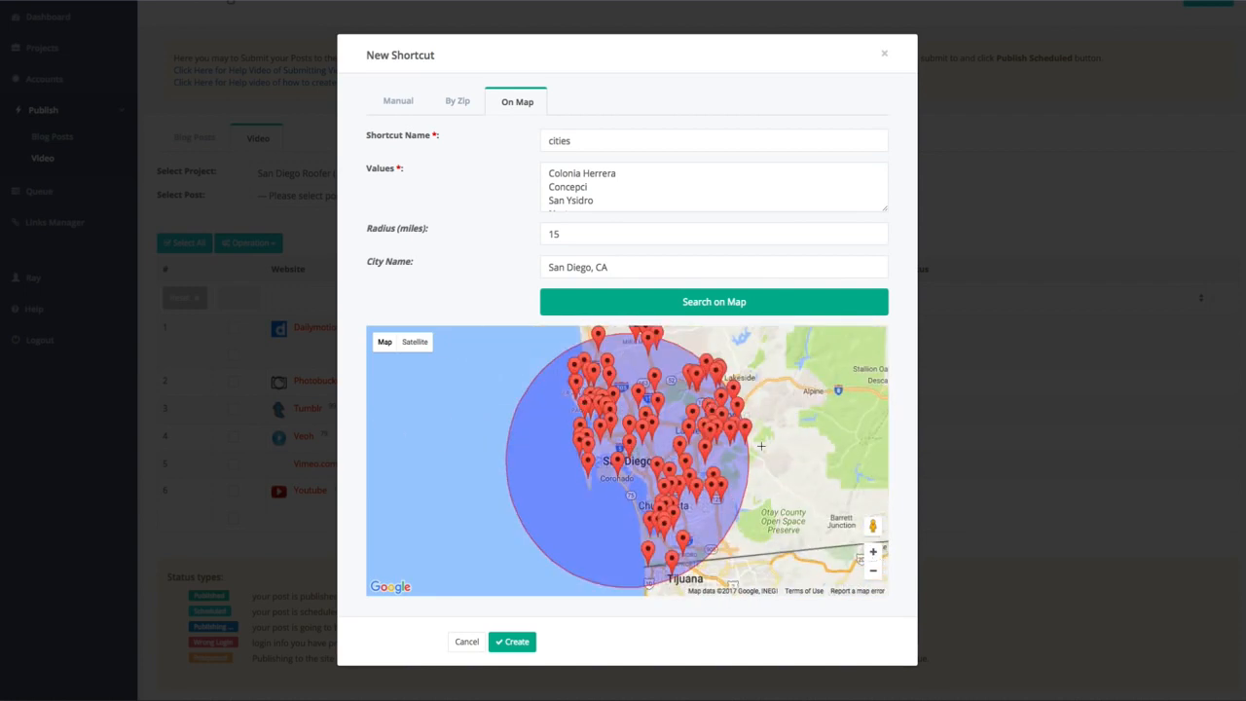
scroll(642, 203, "down", 1)
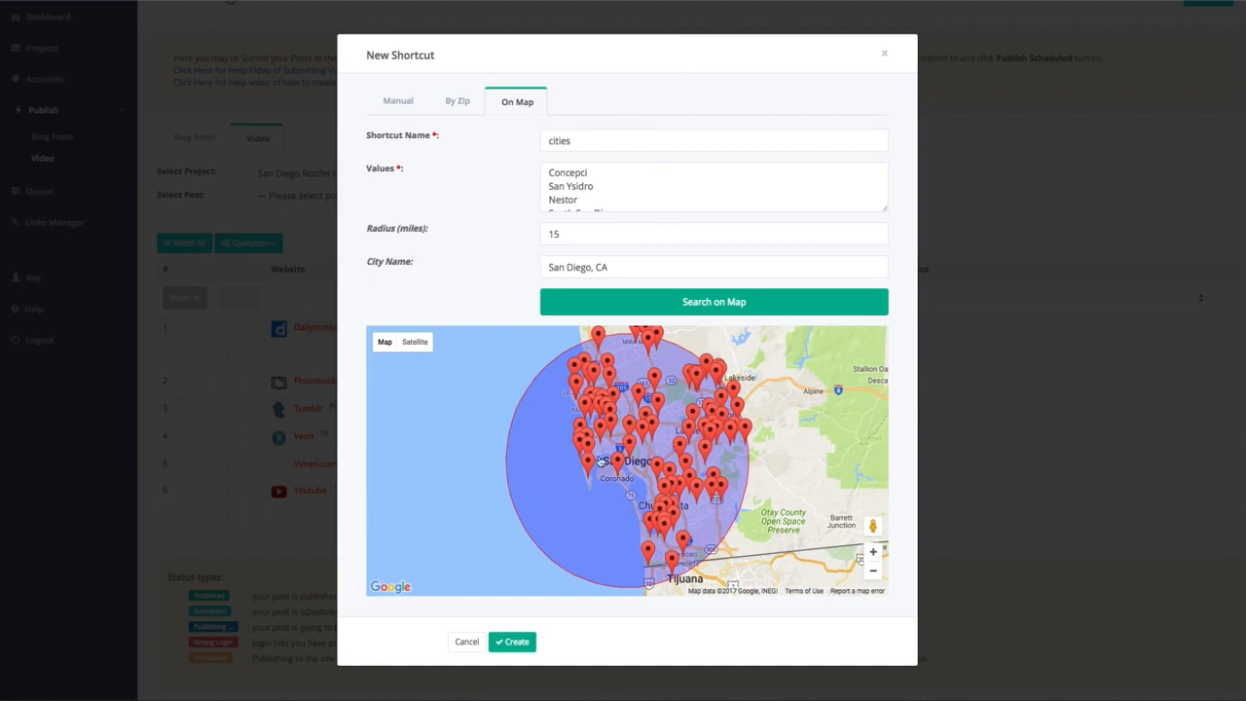
scroll(590, 193, "up", 1)
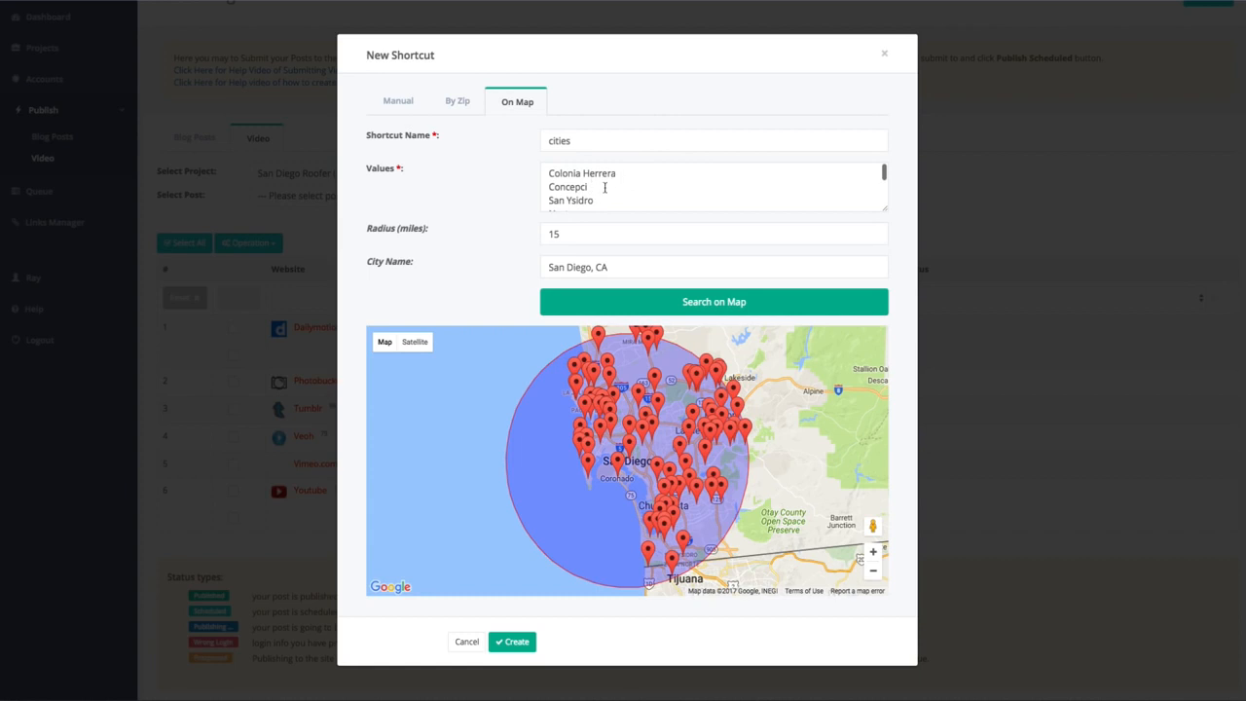
scroll(605, 188, "down", 3)
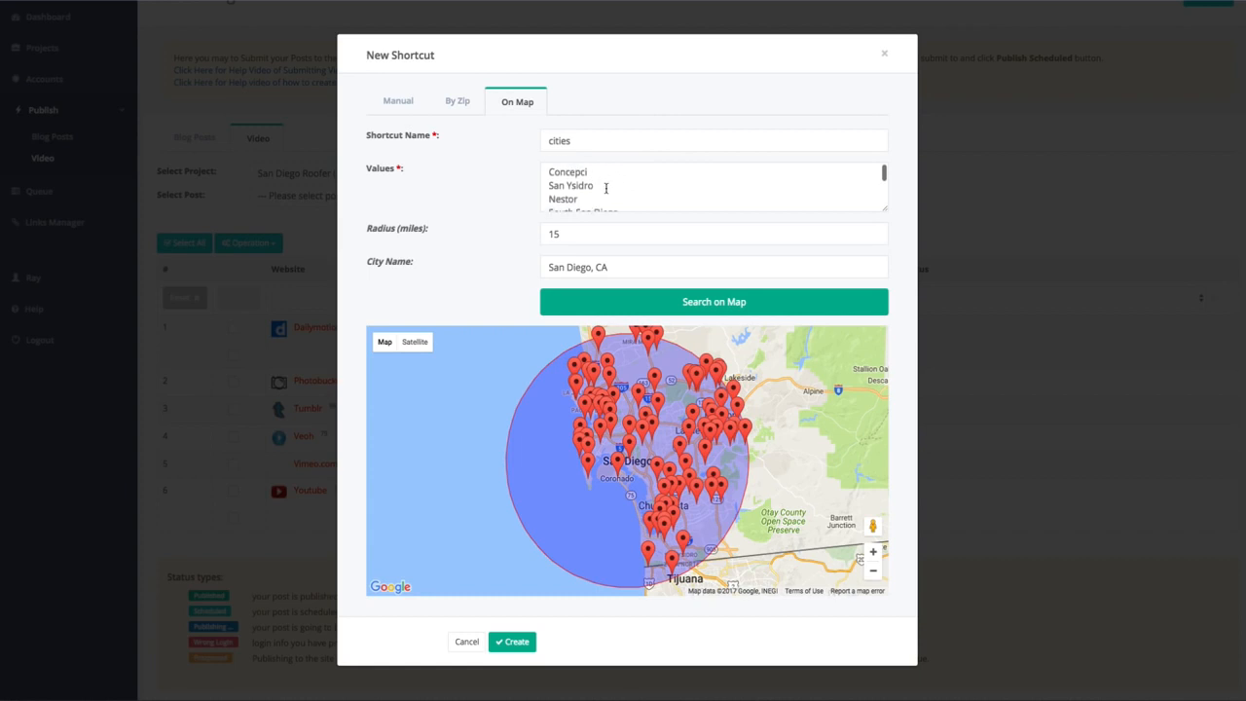
scroll(650, 194, "down", 2)
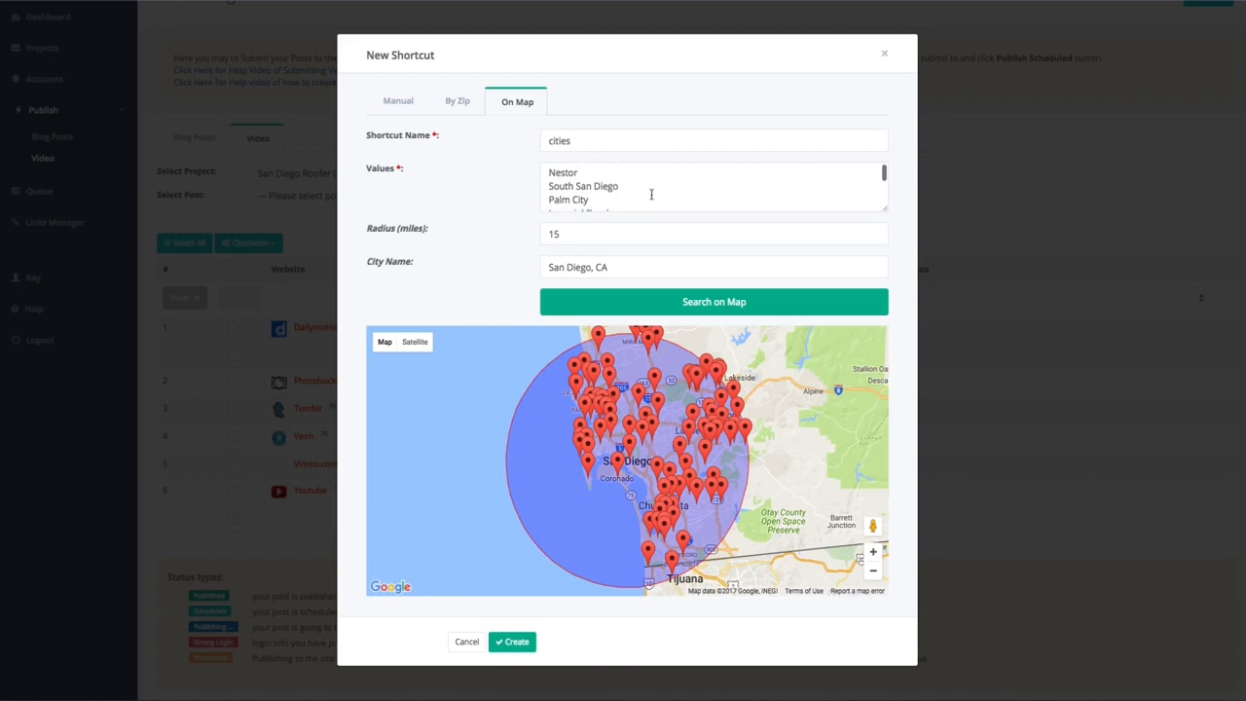
scroll(650, 194, "down", 3)
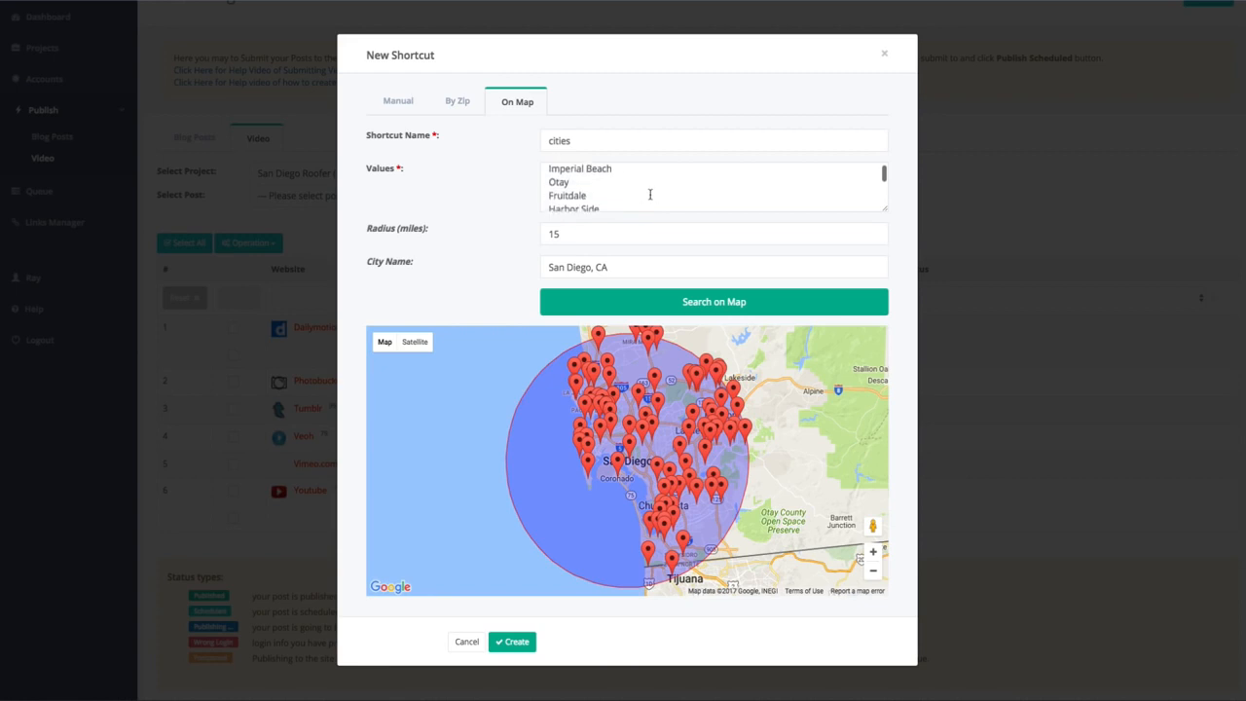
scroll(629, 194, "down", 5)
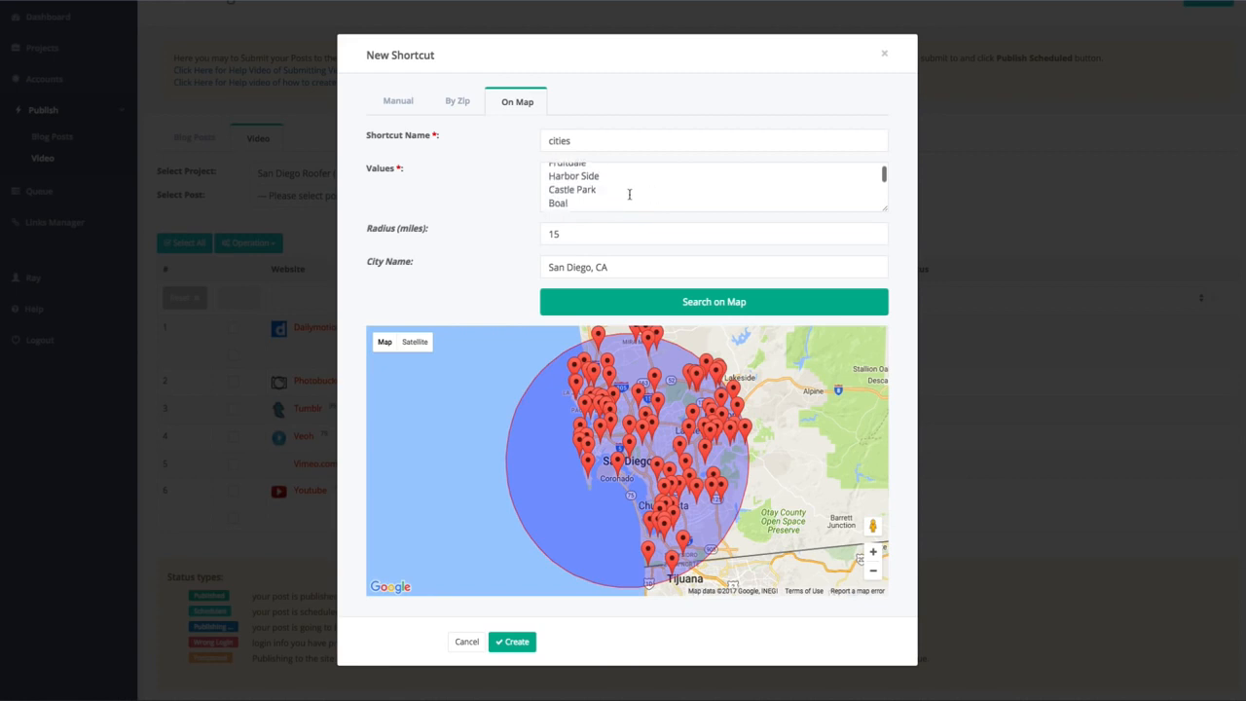
scroll(629, 195, "down", 8)
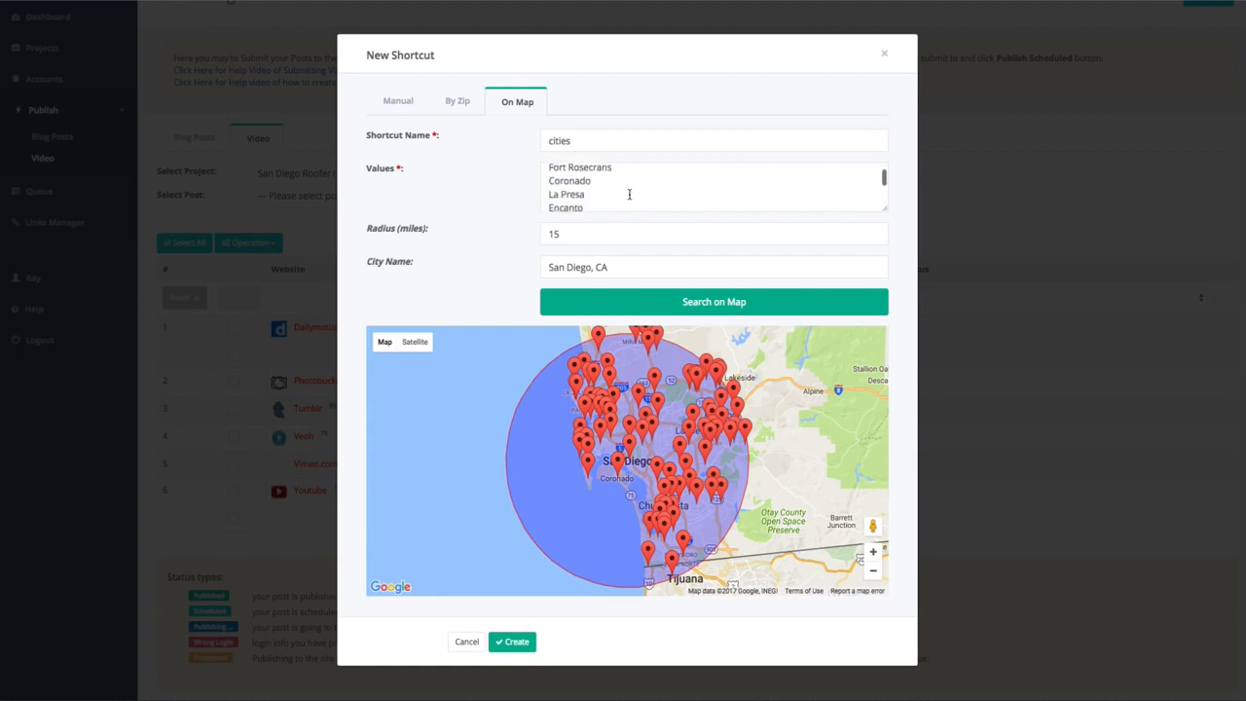
scroll(629, 194, "down", 8)
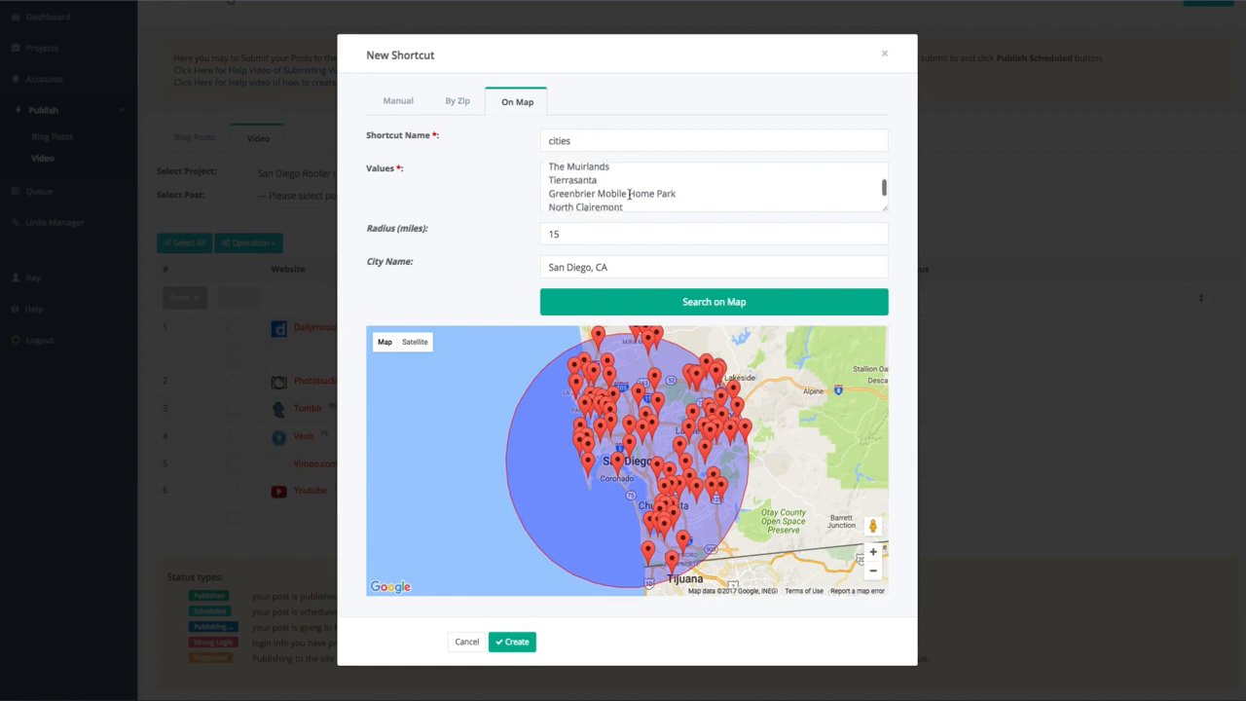
Review the first place names in the shortcut's values and create the cities shortcut
scroll(629, 194, "up", 10)
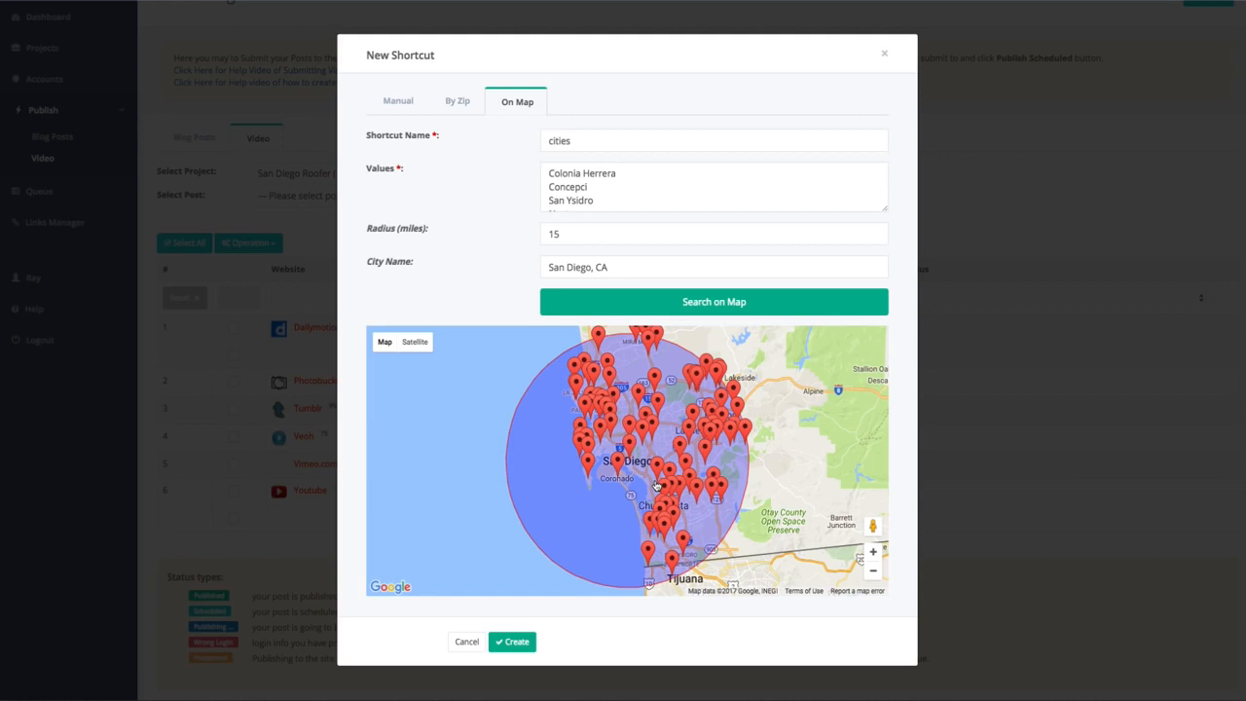
double_click(584, 187)
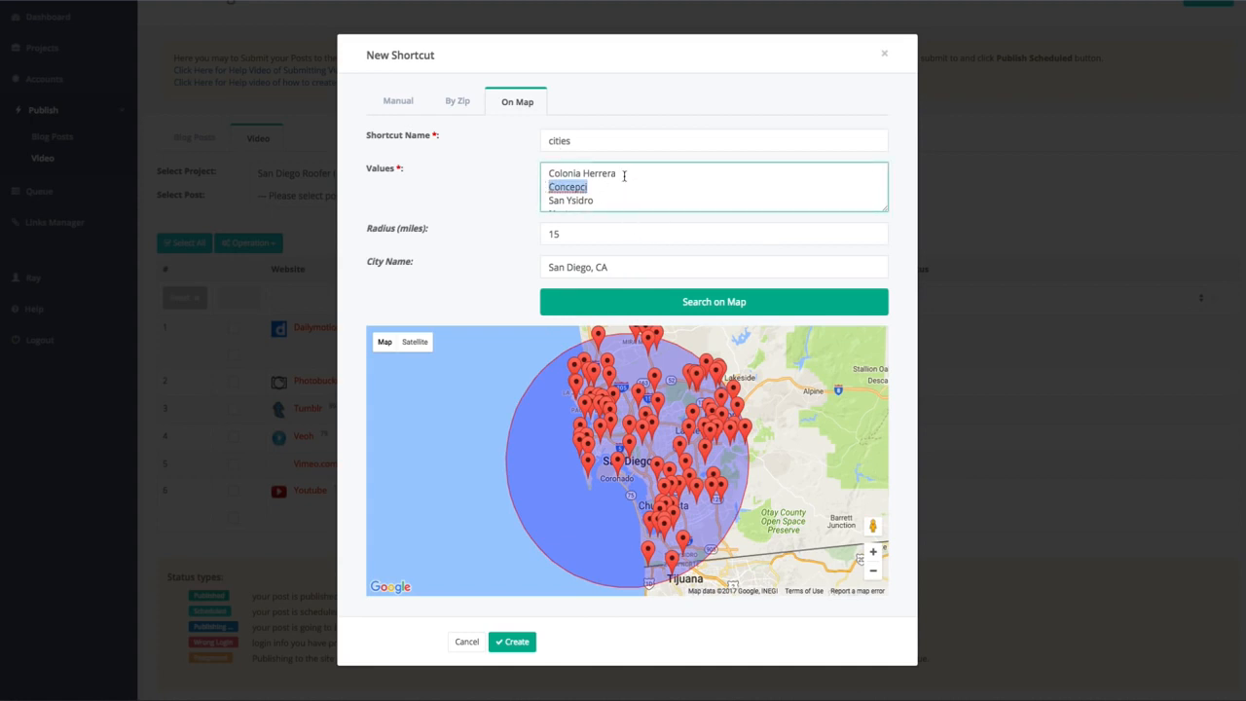
left_click_drag(624, 175, 518, 173)
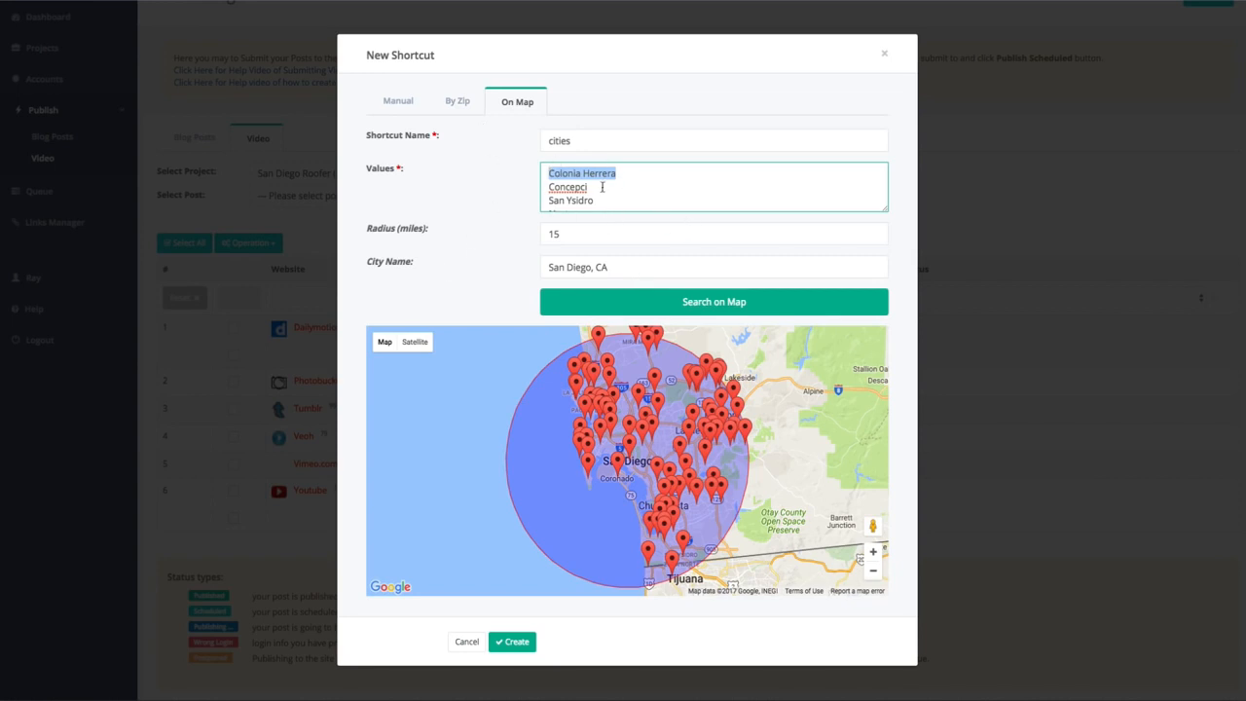
left_click(523, 645)
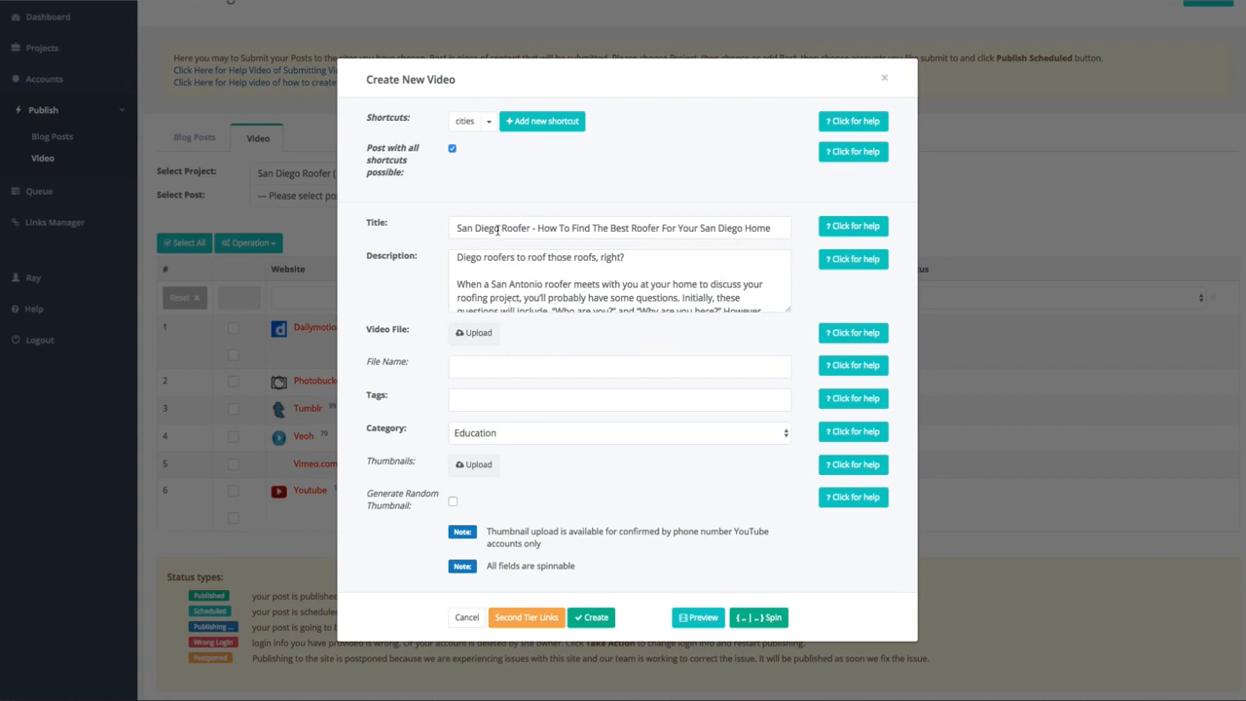
Replace "San Diego" at the start of the video title with the [[cities]] shortcut
left_click_drag(499, 227, 413, 228)
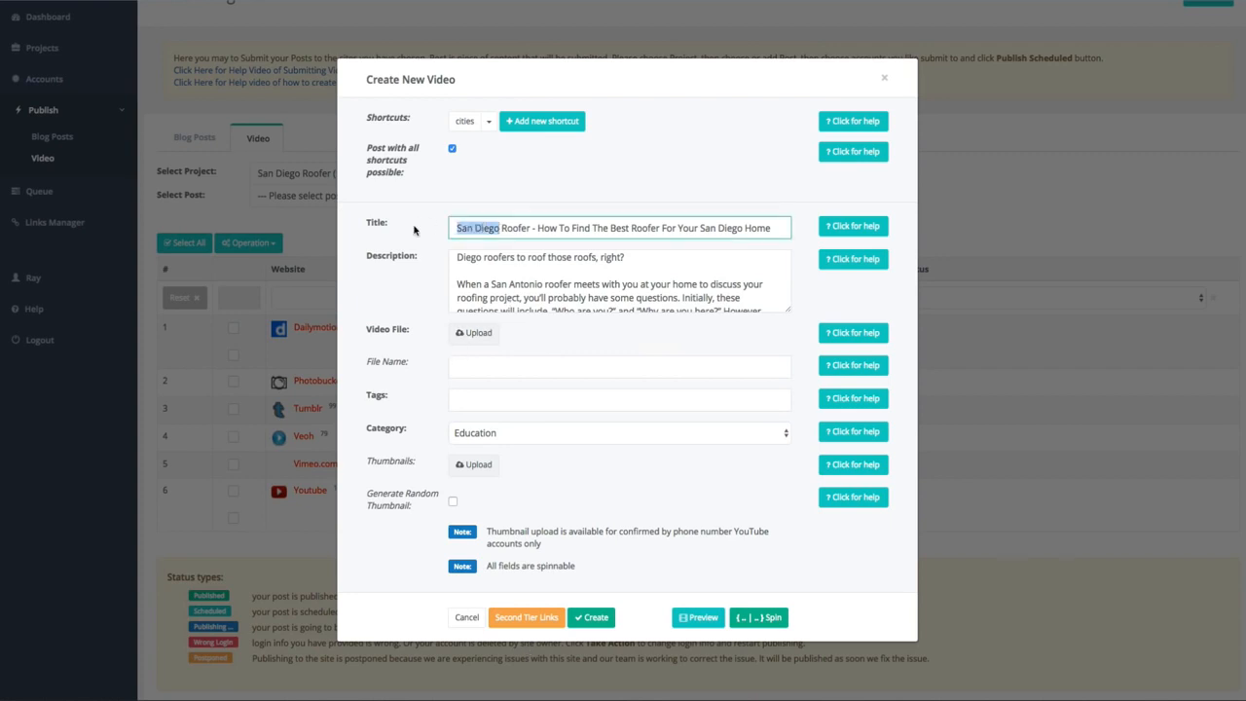
left_click(467, 122)
left_click_drag(482, 227, 531, 228)
left_click(502, 228)
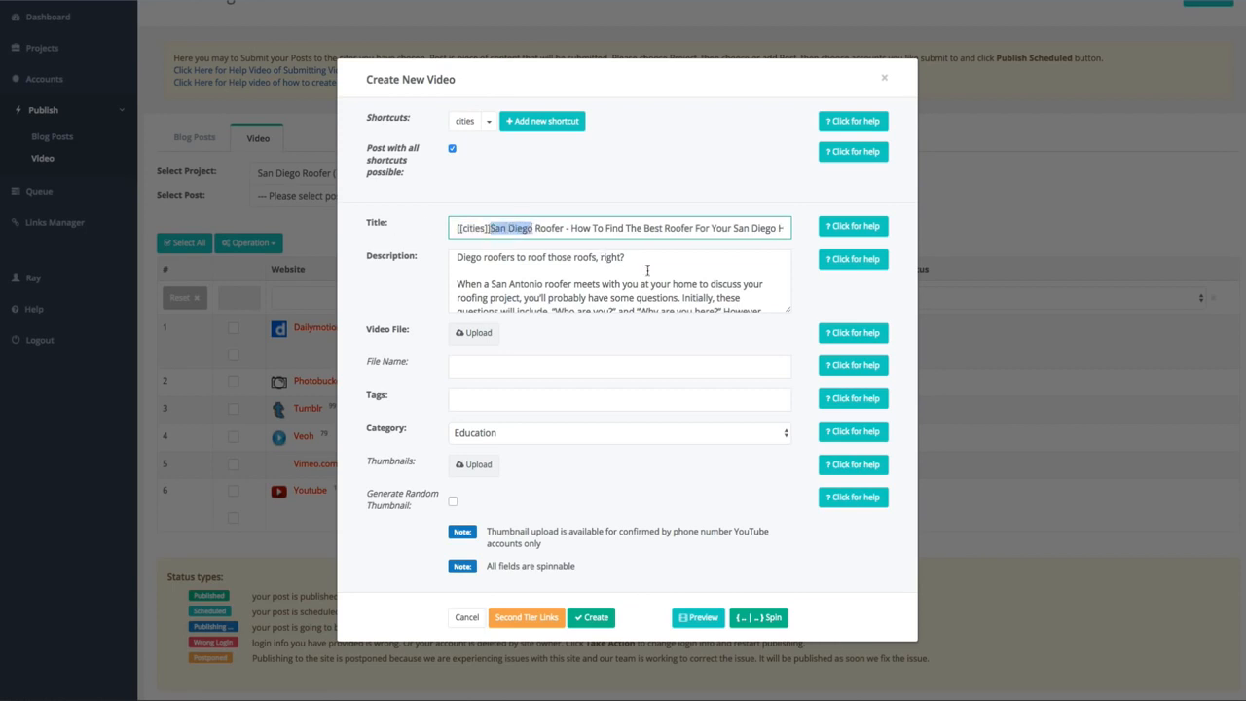
key("BackSpace")
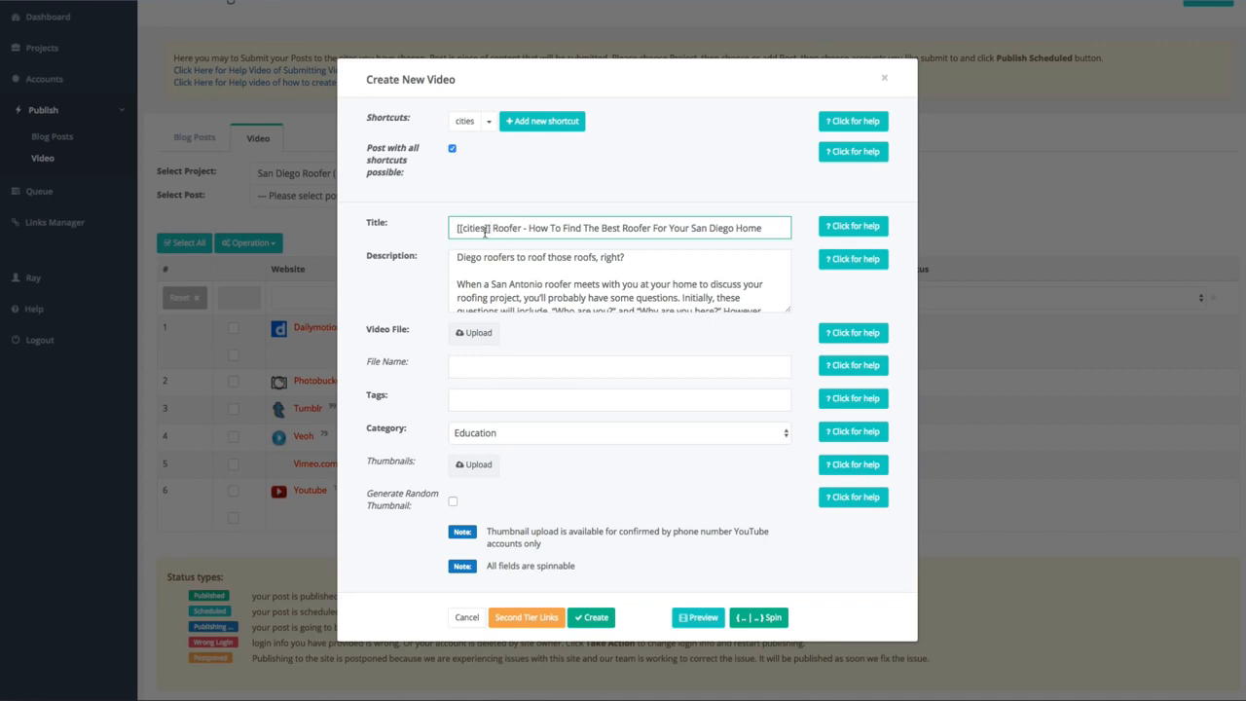
Replace the opening "San Diego" in the description with the [[cities]] shortcut
scroll(498, 278, "up", 3)
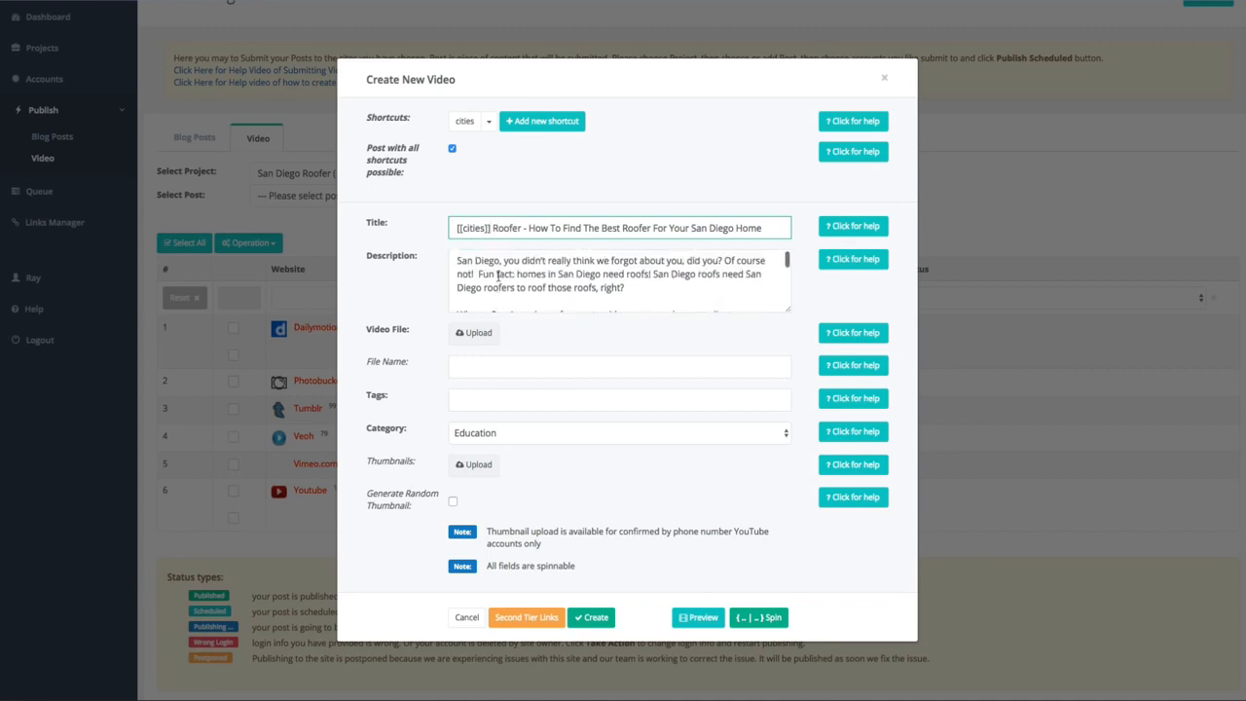
left_click_drag(499, 261, 452, 261)
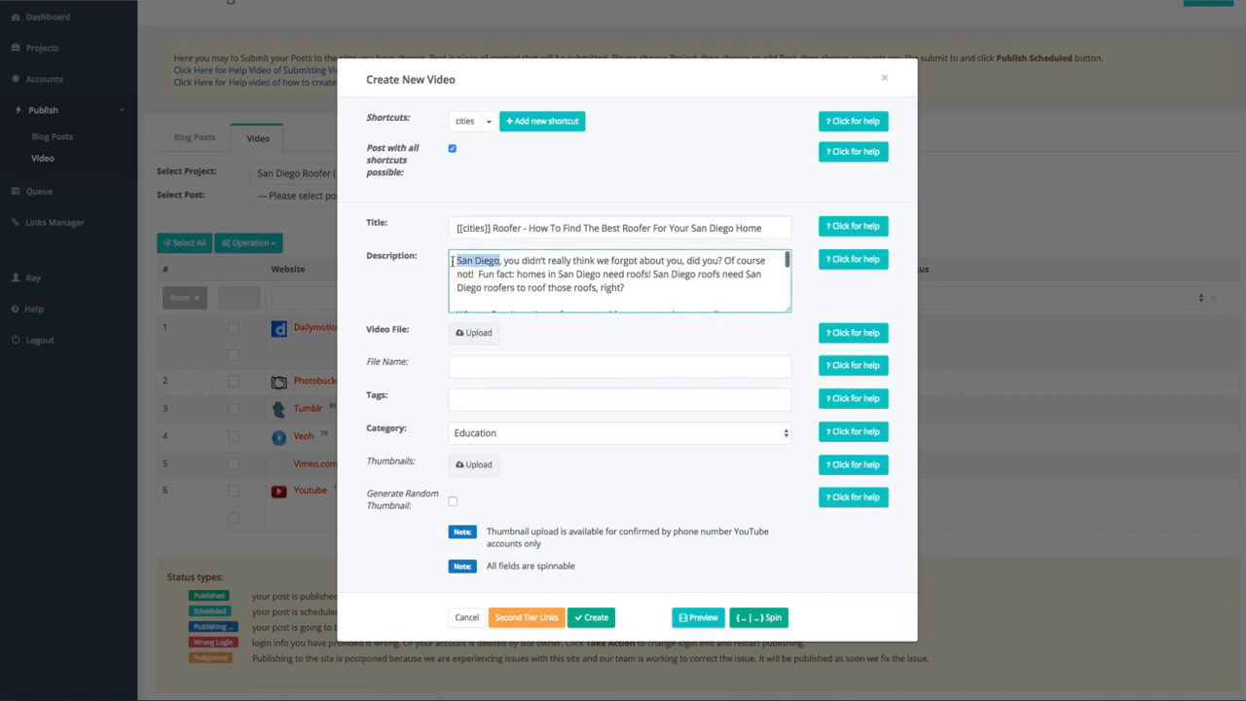
key("BackSpace")
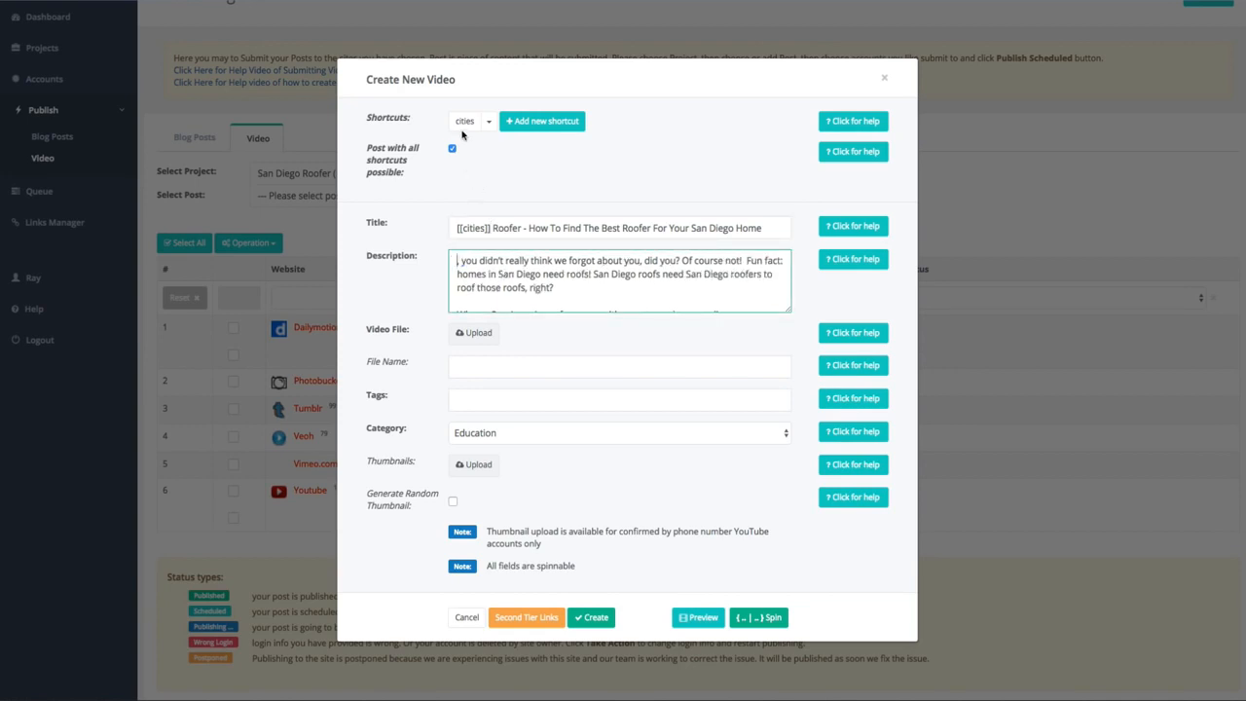
left_click(467, 127)
scroll(580, 309, "up", 5)
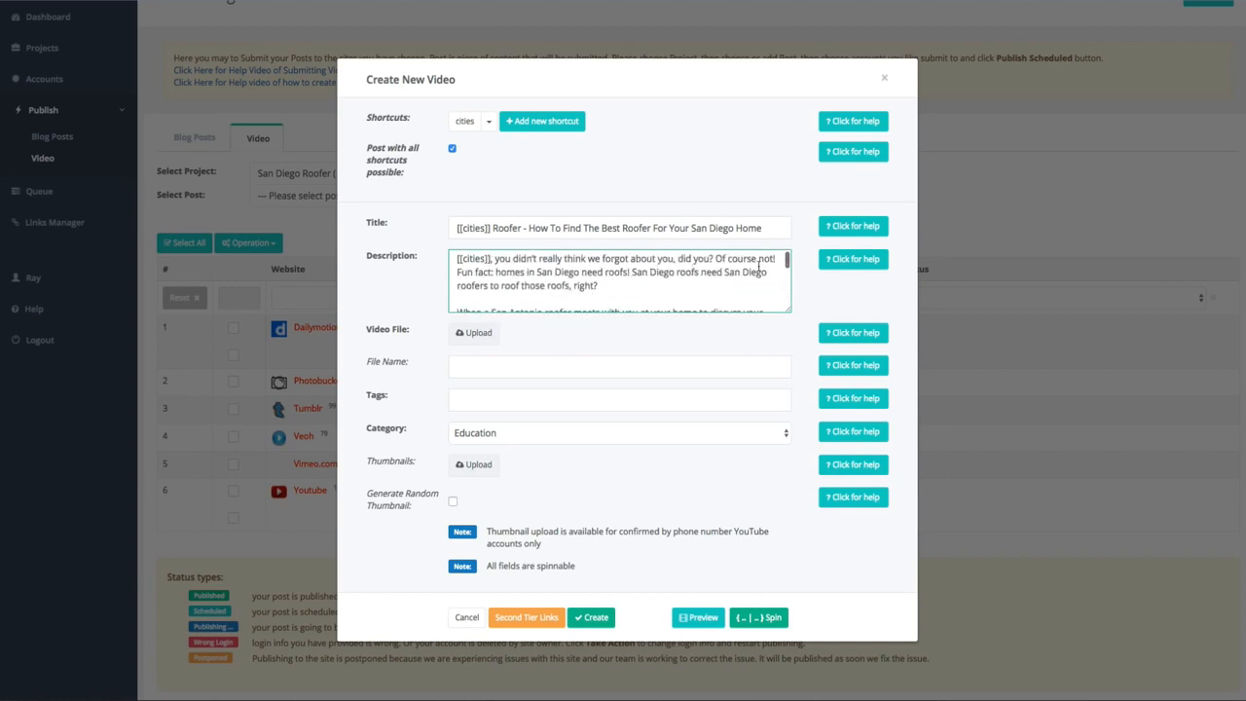
Replace "San Diego" before "roofers" in the description's first paragraph with the [[cities]] shortcut
left_click_drag(723, 272, 768, 274)
key("BackSpace")
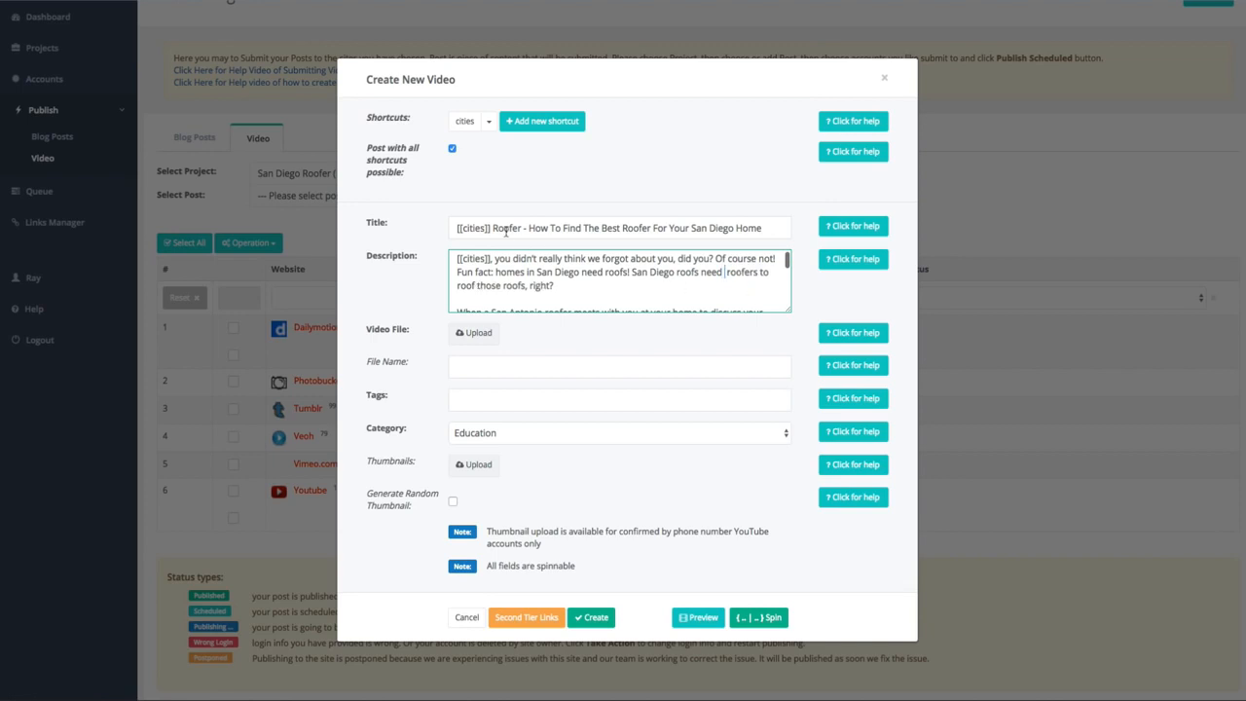
left_click(466, 125)
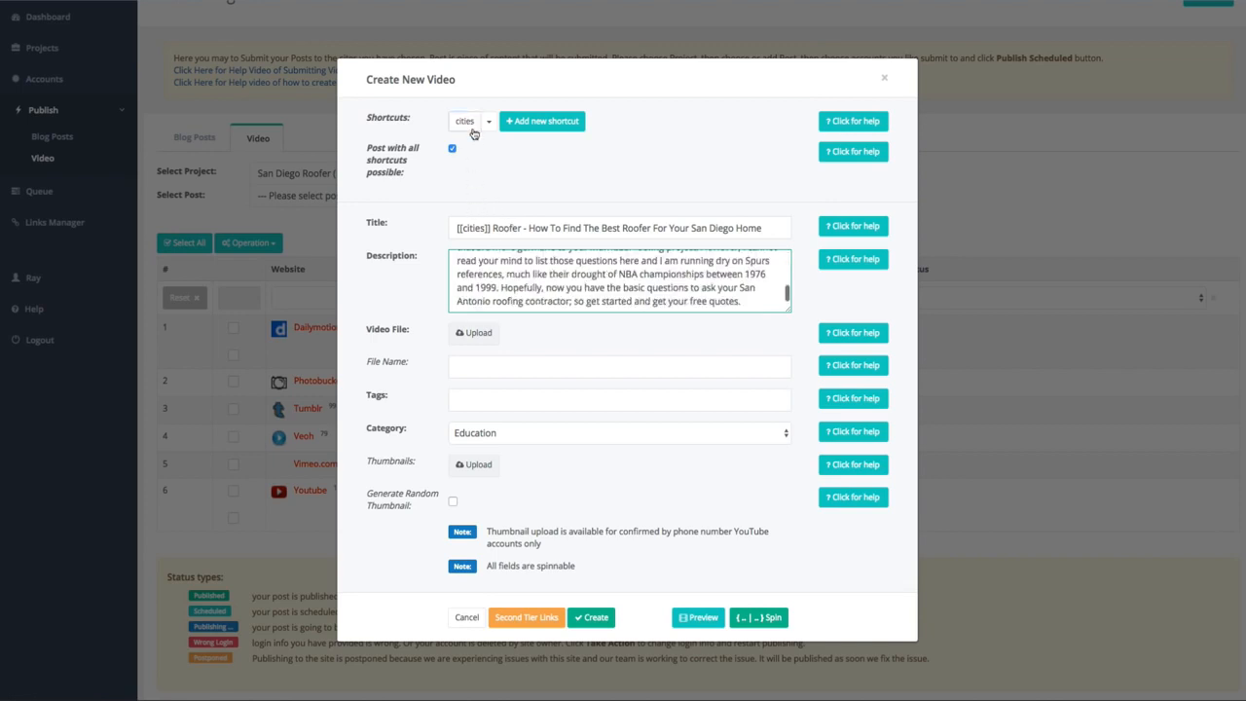
scroll(683, 291, "up", 10)
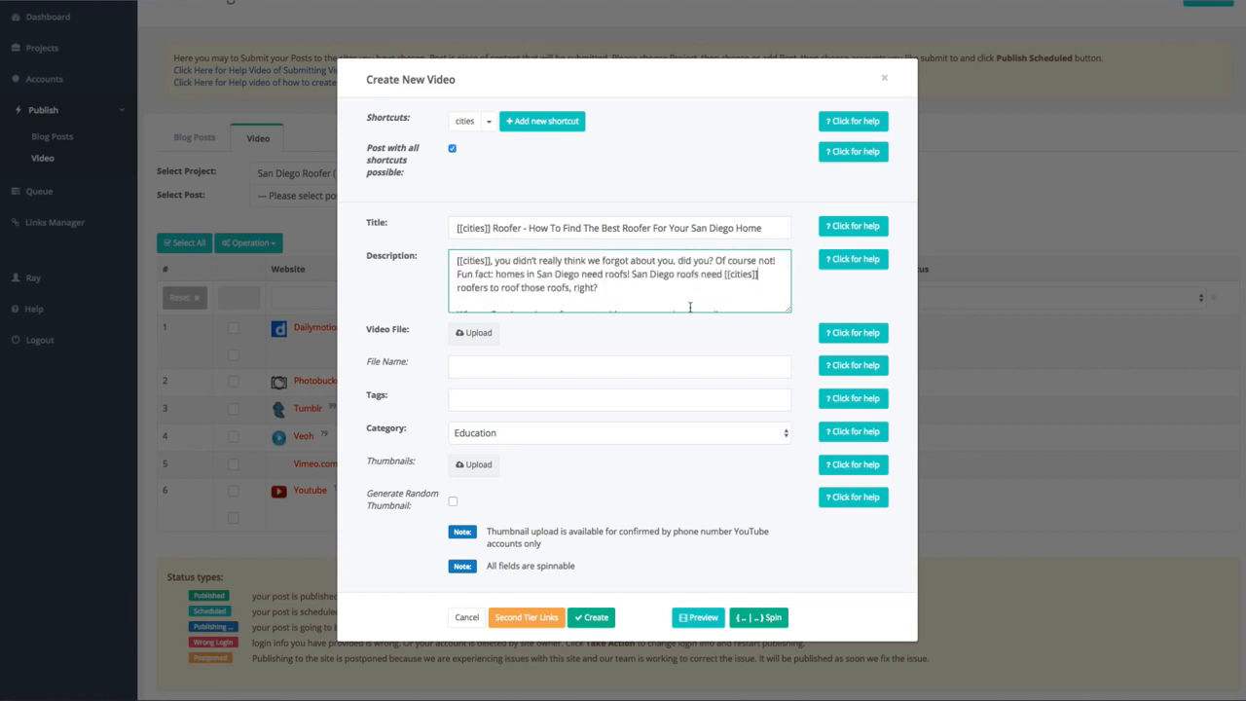
left_click(751, 280)
Replace "San Diego" before "Home" in the video title with the [[cities]] shortcut
left_click_drag(690, 228, 734, 228)
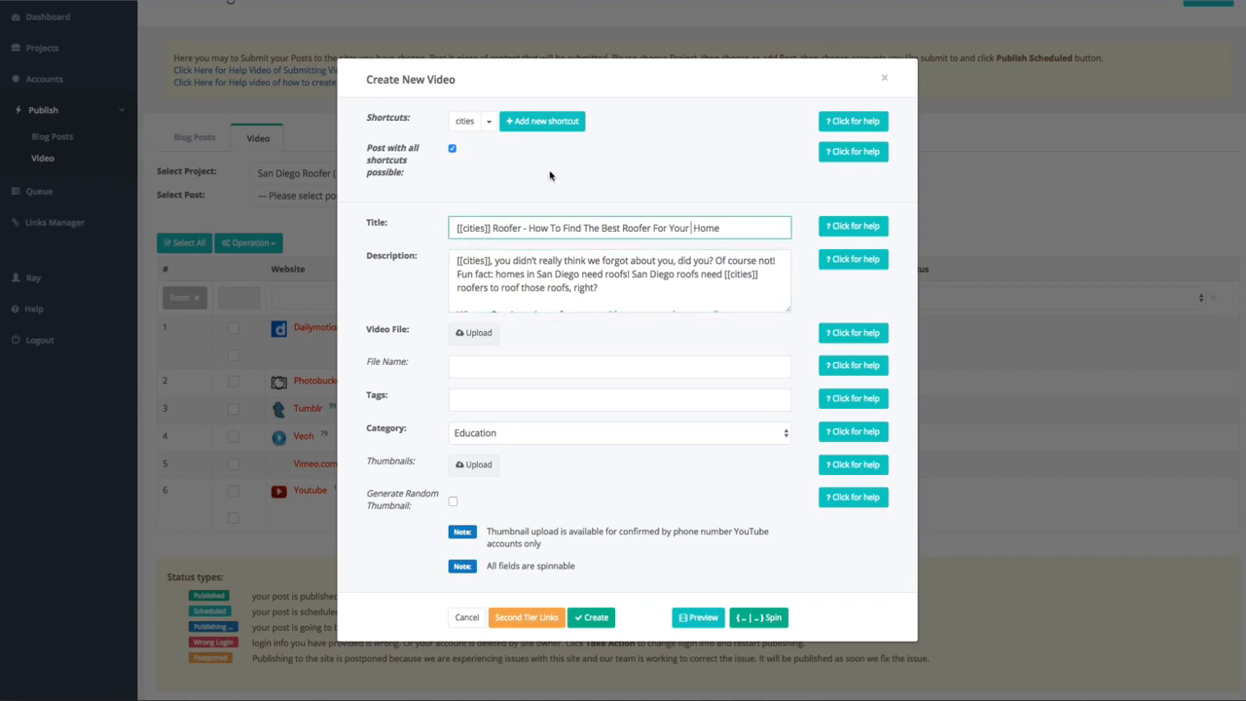
left_click(463, 122)
left_click(527, 231)
type("-")
Set the video's file name to "[[cities]]-roofer.mp4" using the cities shortcut
left_click(613, 364)
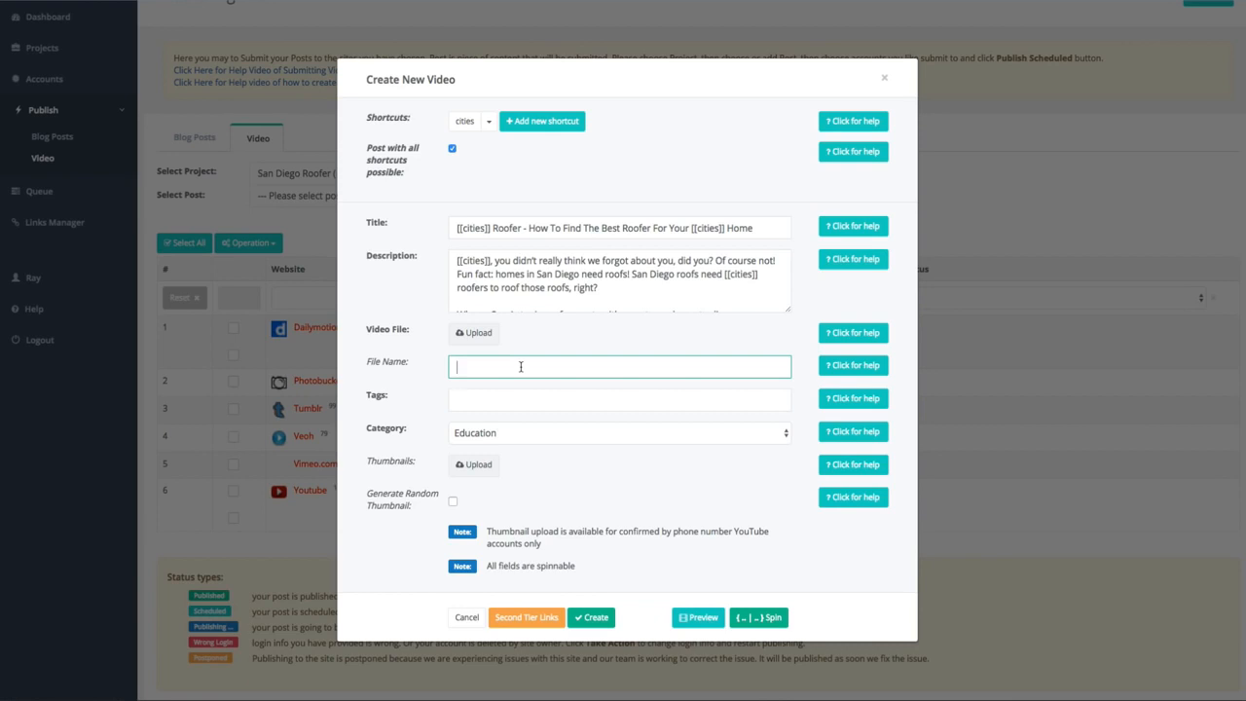
left_click(465, 123)
type("-roofer.mp4")
Enter the tags "[[cities]] roofer, roofer [[cities]], roofing [[cities]], cities [[cities]]" using the cities shortcut
left_click(503, 400)
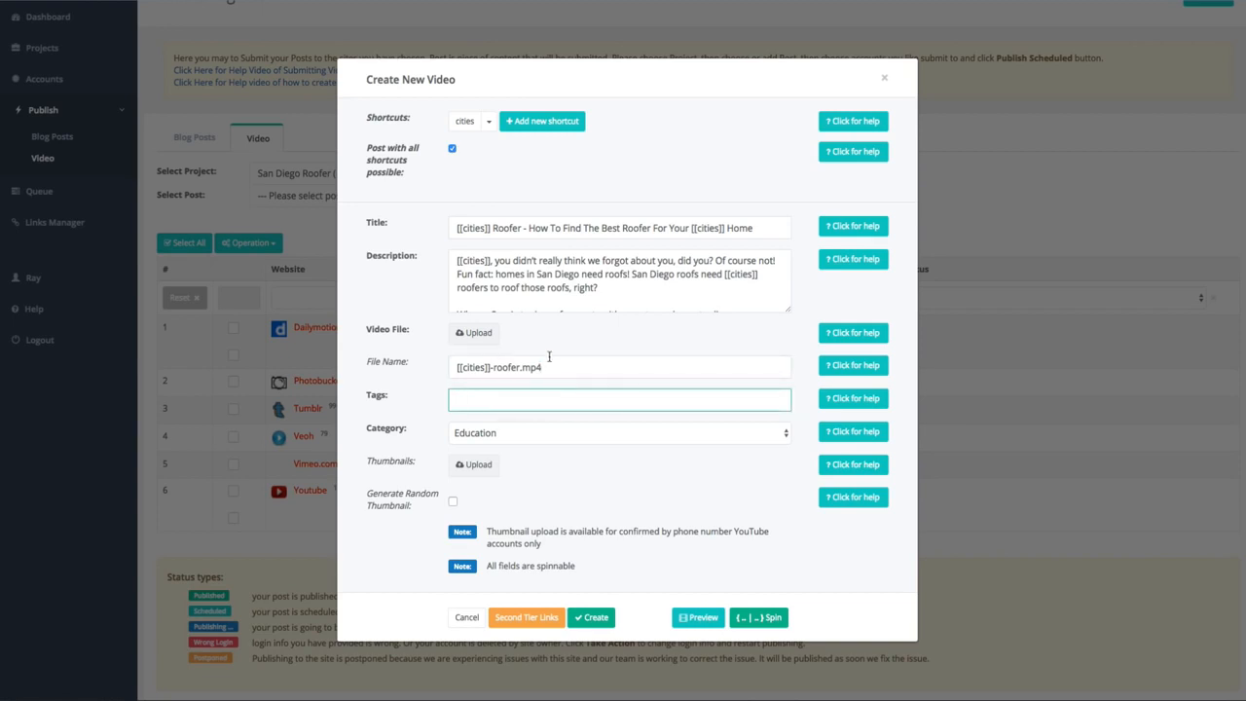
left_click(463, 120)
type("roofer, roofer")
left_click(464, 121)
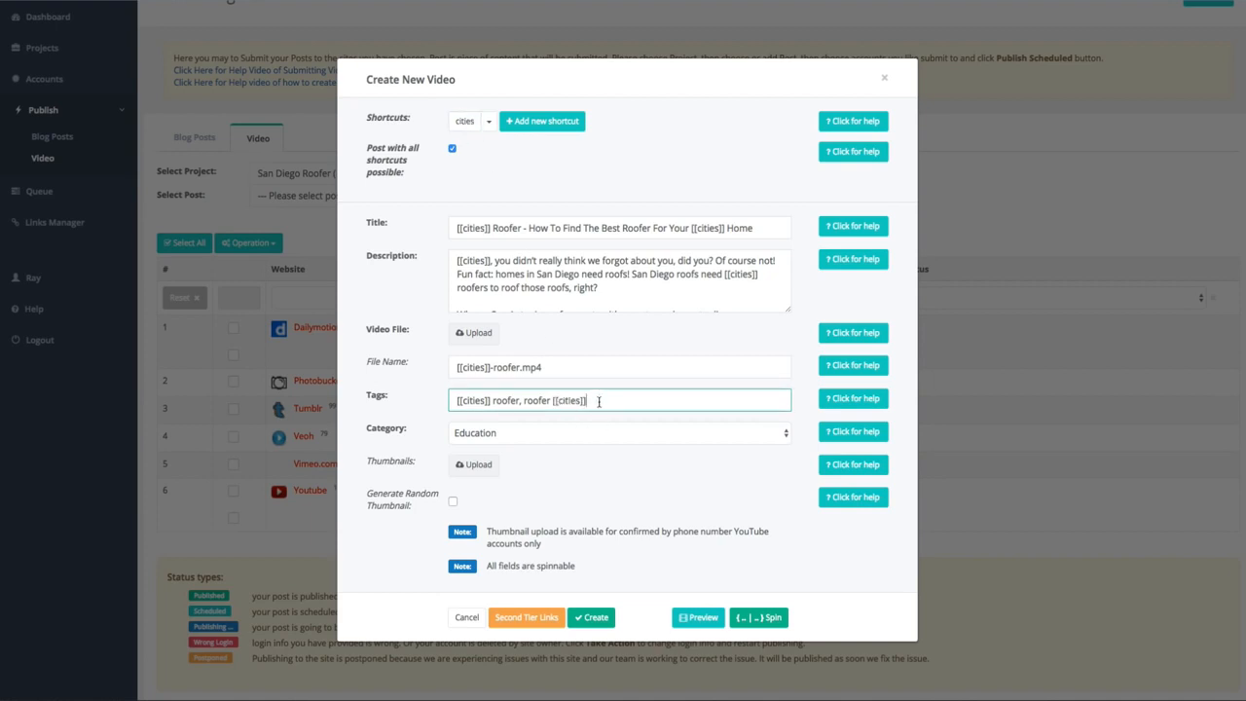
type(", roofing")
left_click(465, 124)
type(", cir")
type("ies")
left_click(464, 121)
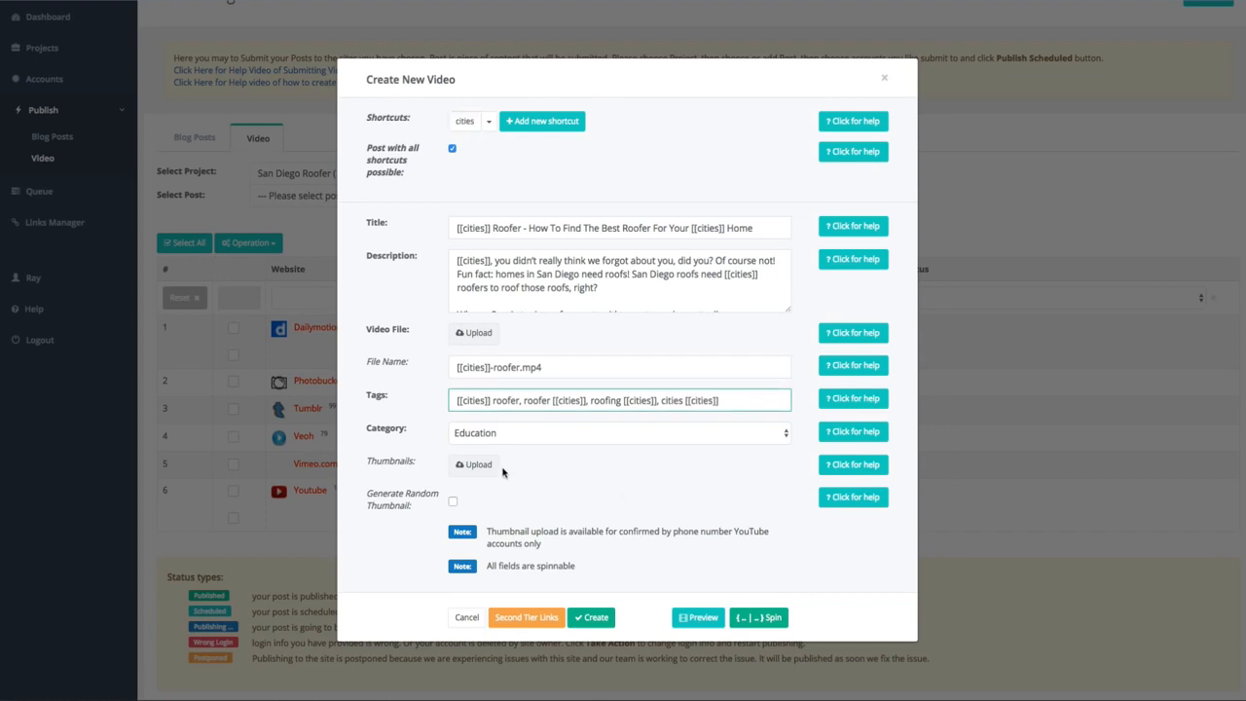
Upload Roofer.mp4 from the Roofer folder as the post's video file
left_click(485, 336)
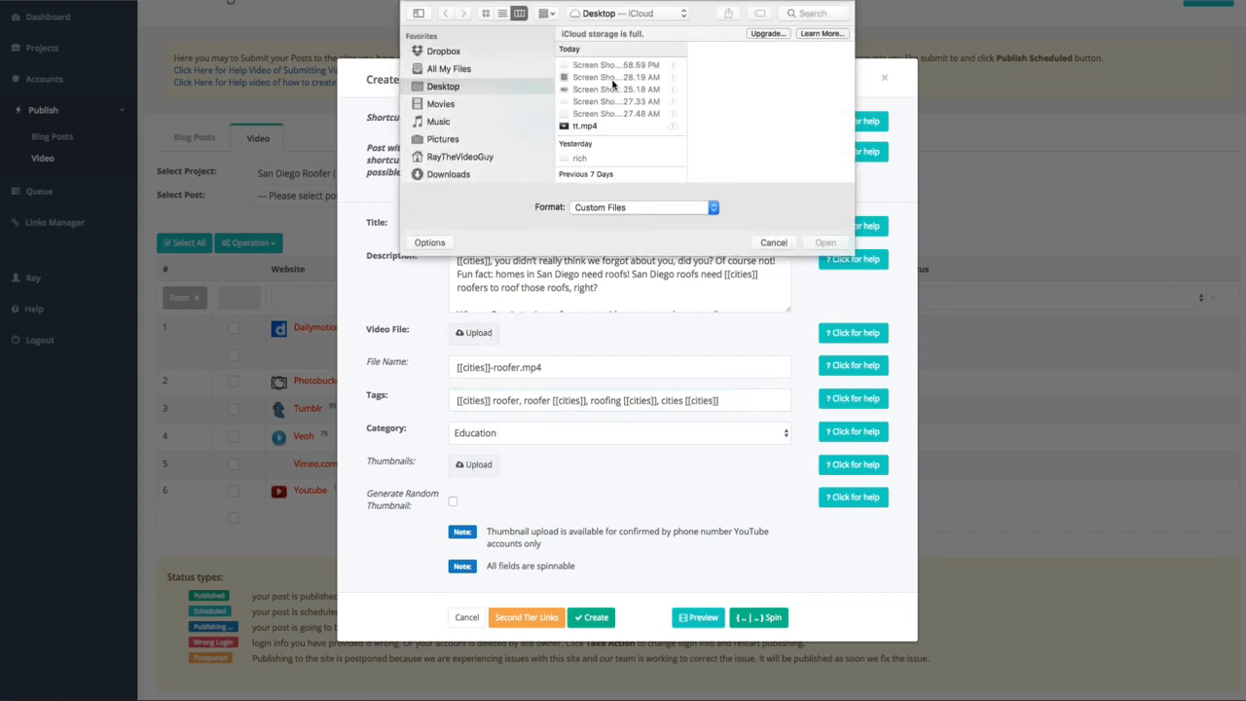
left_click(631, 15)
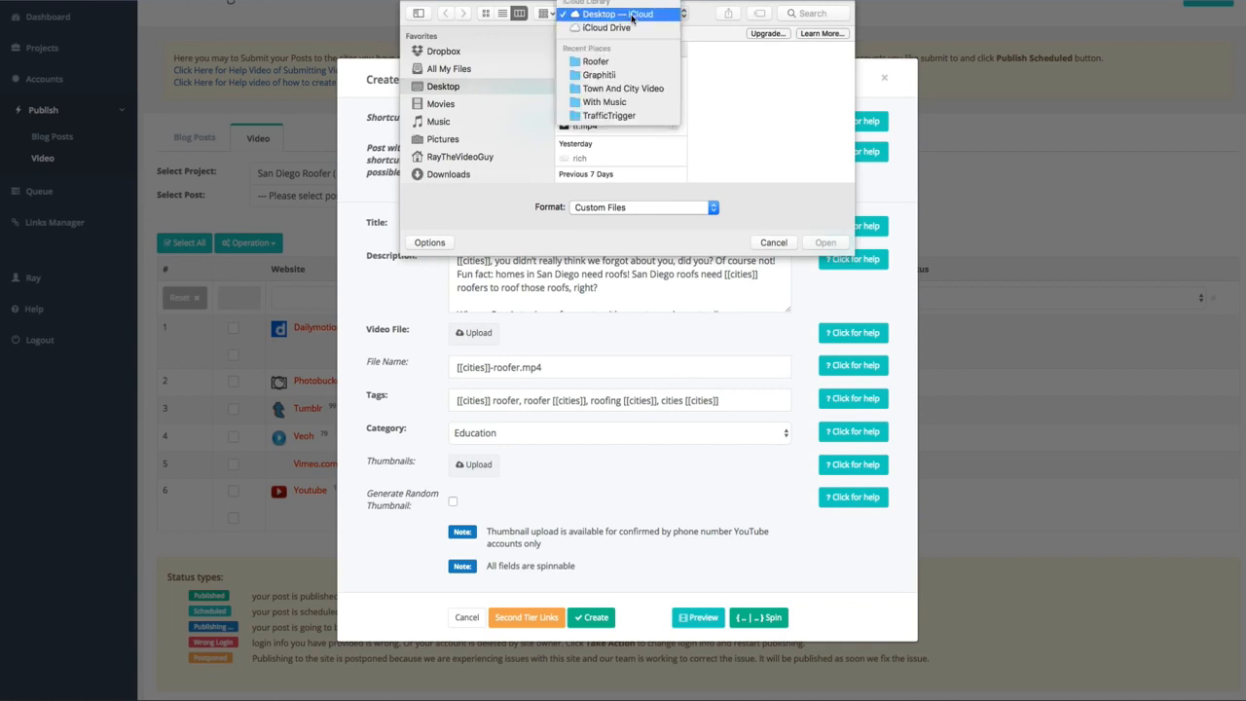
left_click(641, 61)
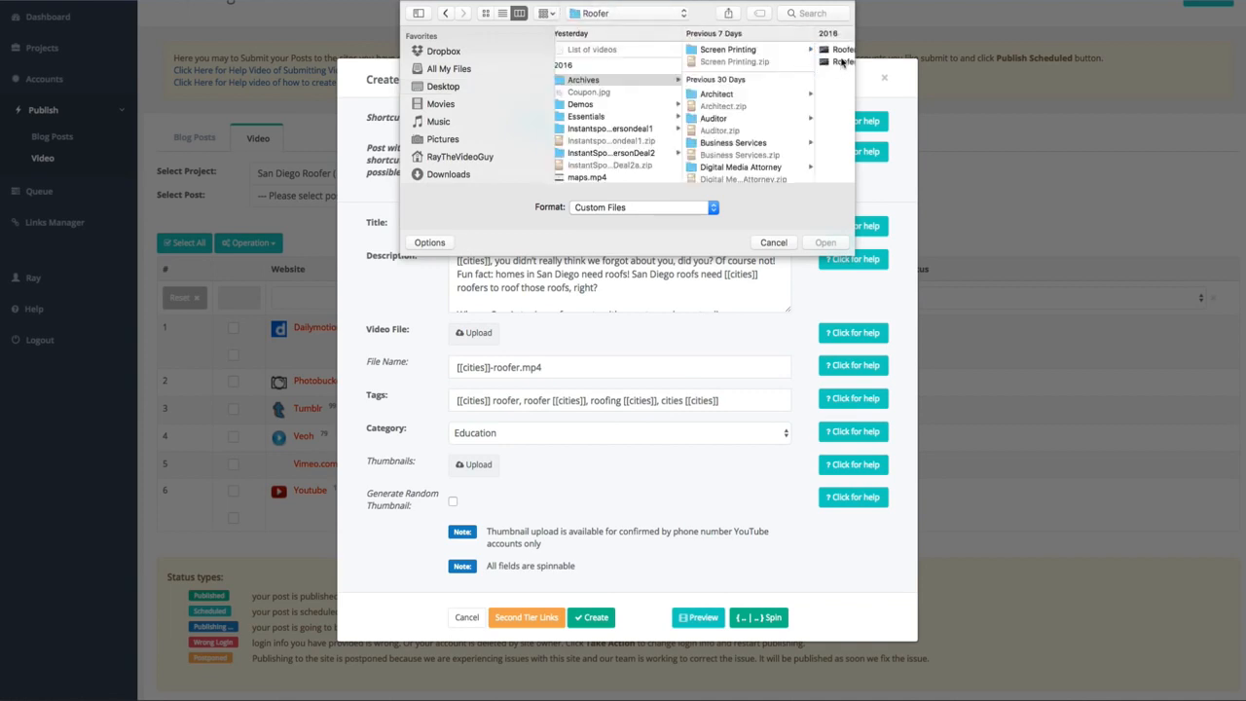
left_click(843, 63)
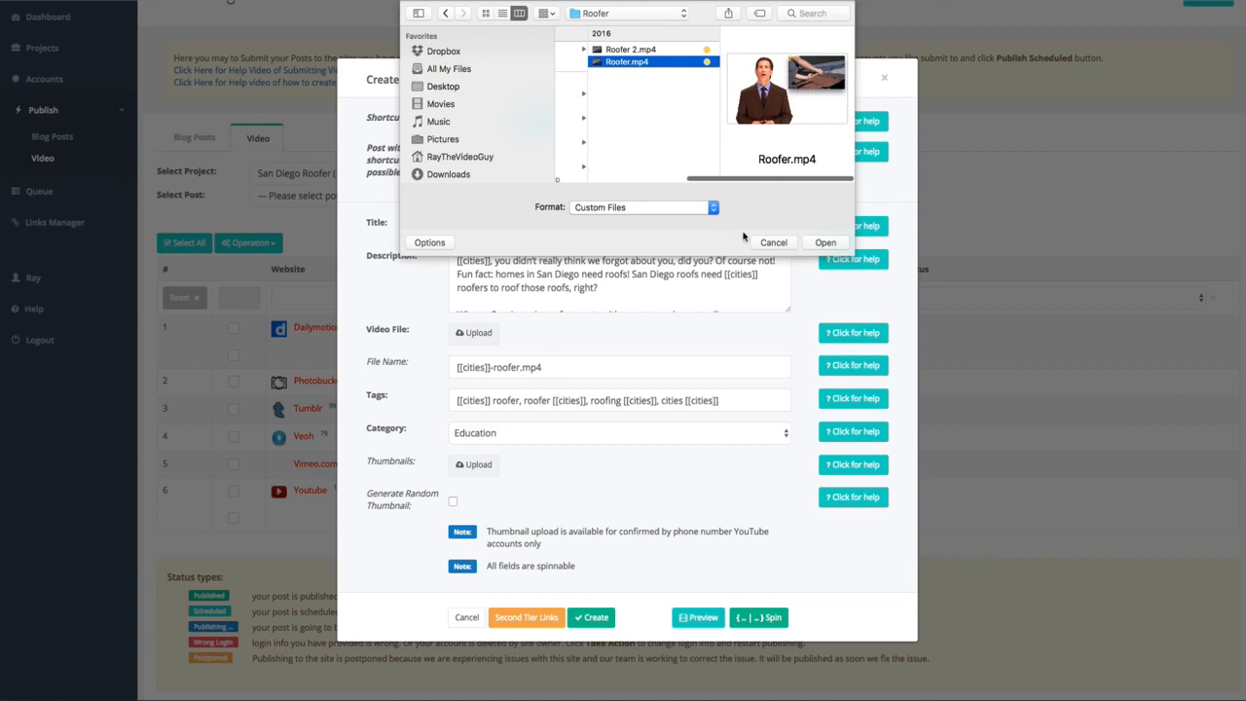
left_click(824, 242)
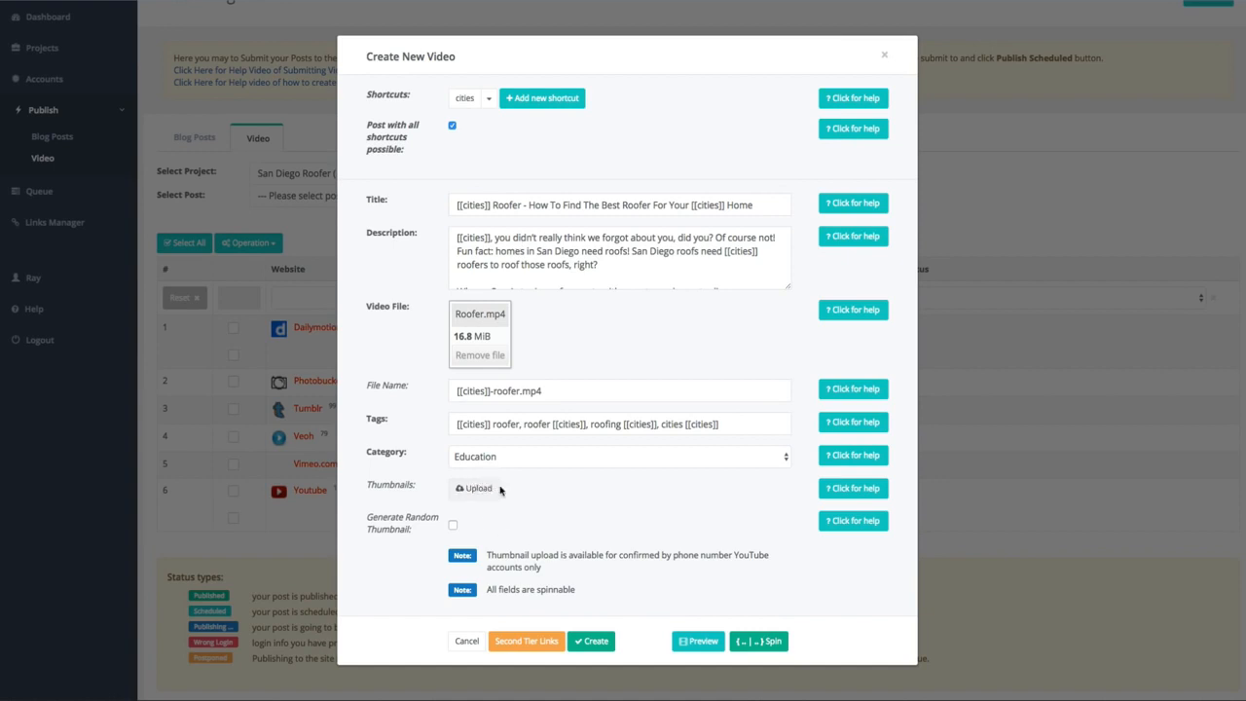
Enable random thumbnail generation, check the description, and create the video post
left_click(453, 526)
left_click(575, 259)
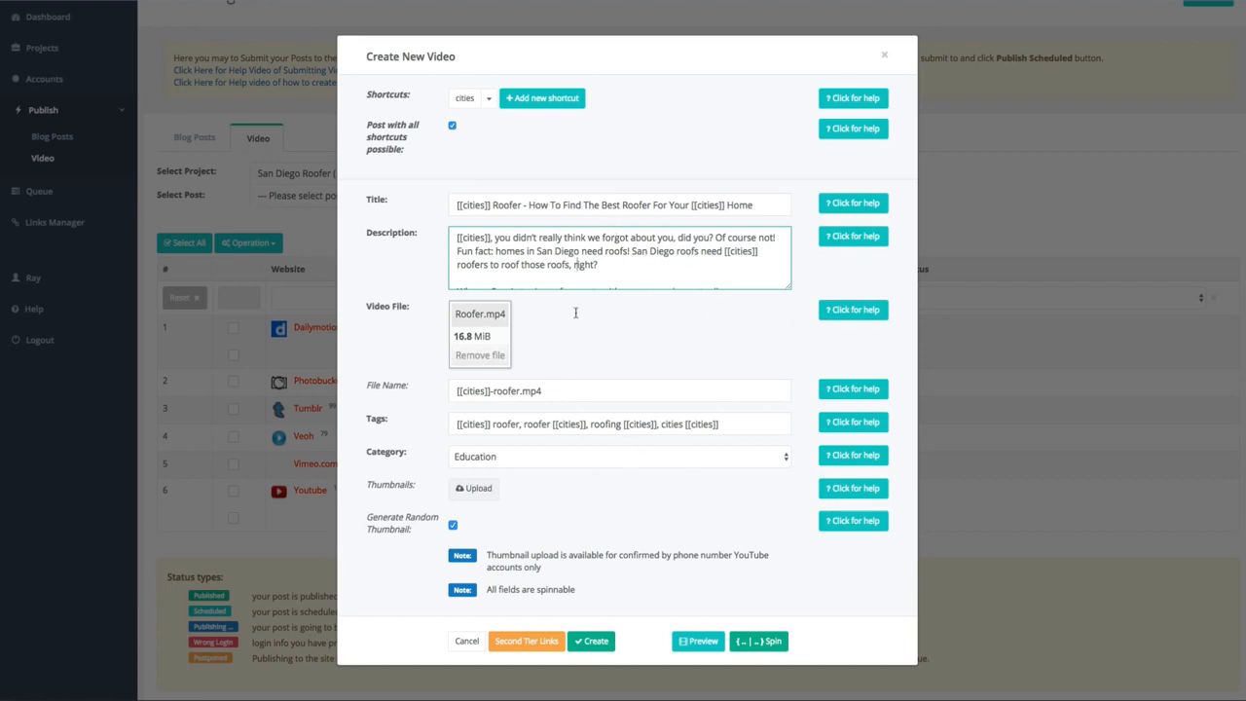
scroll(691, 266, "down", 1)
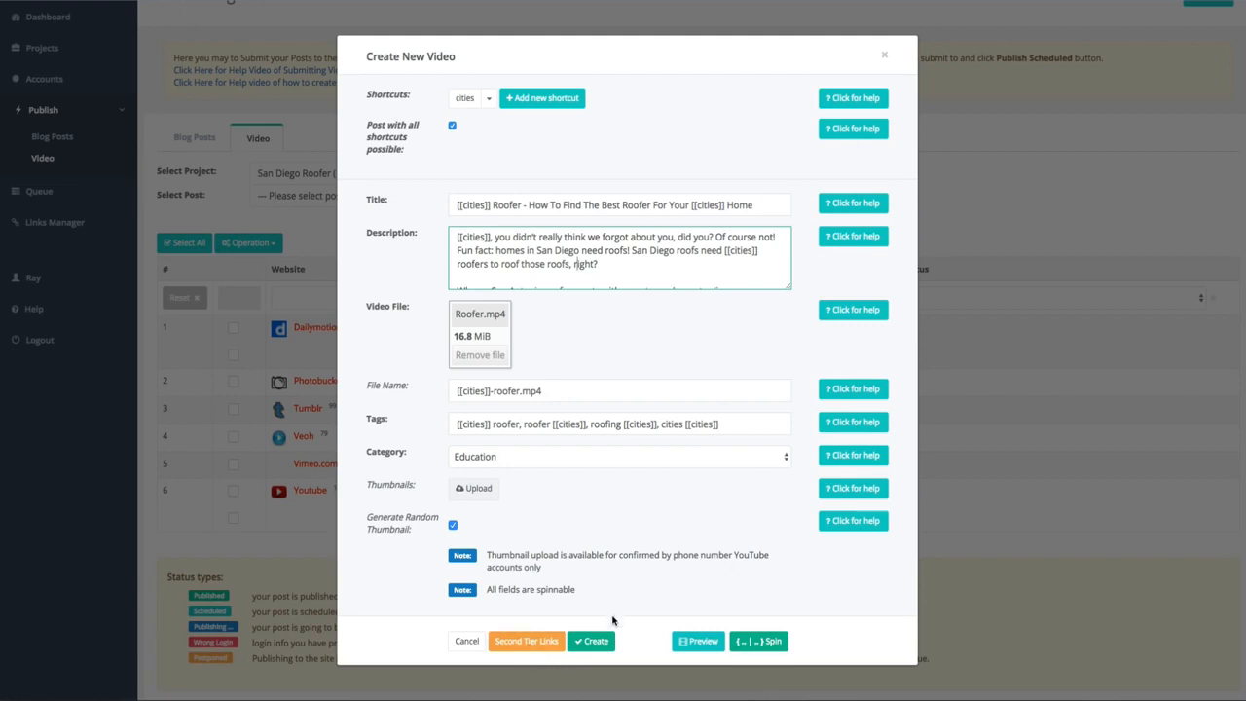
left_click(596, 642)
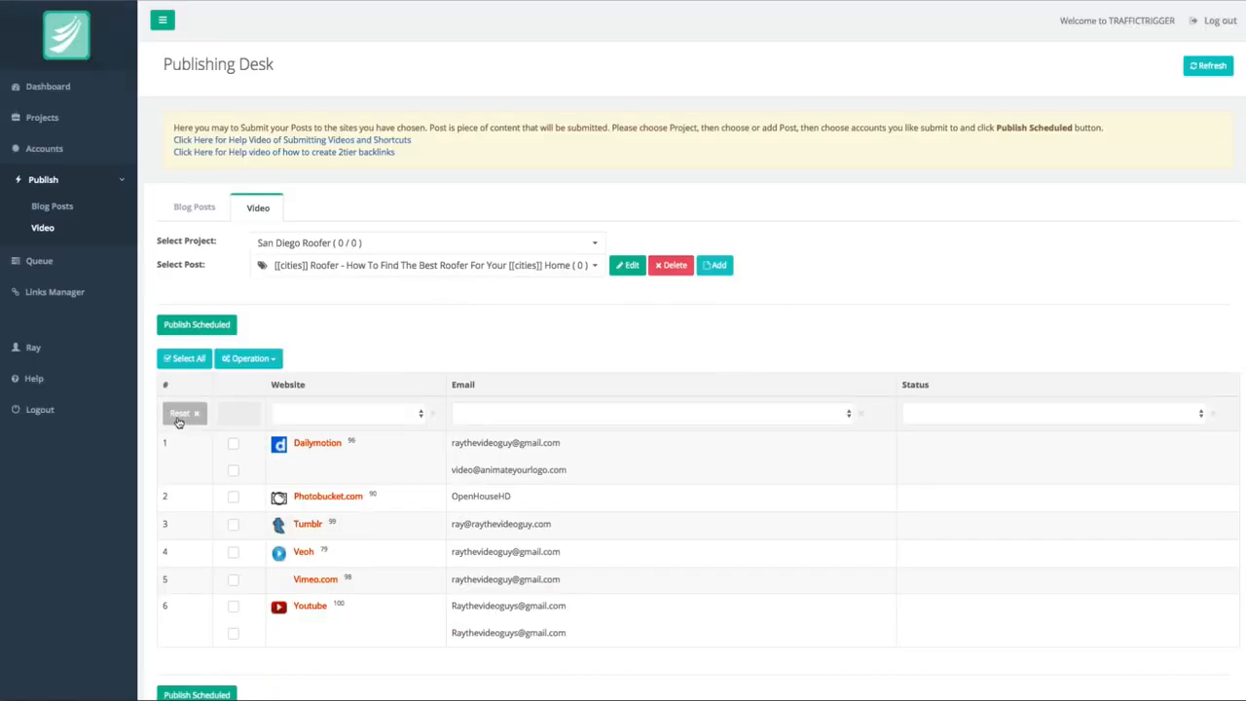
Select every Dailymotion, Photobucket, Tumblr, Veoh, Vimeo and YouTube account for publishing the post
scroll(380, 490, "down", 2)
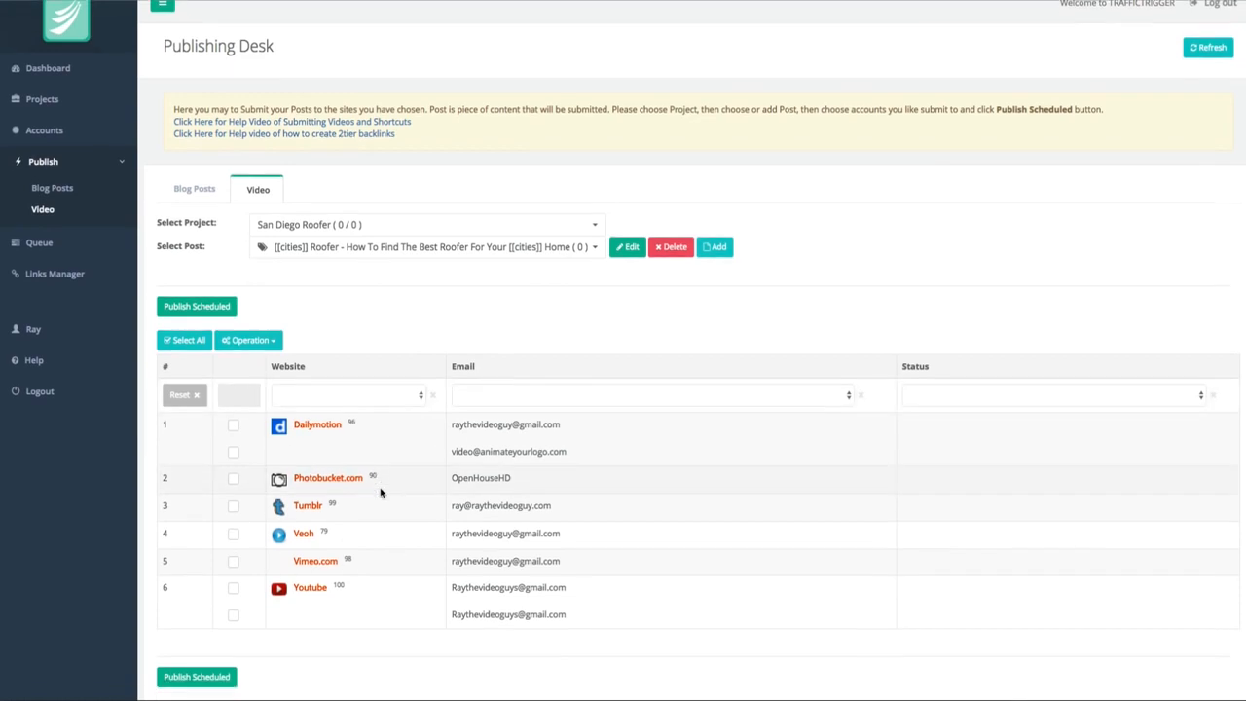
left_click(233, 330)
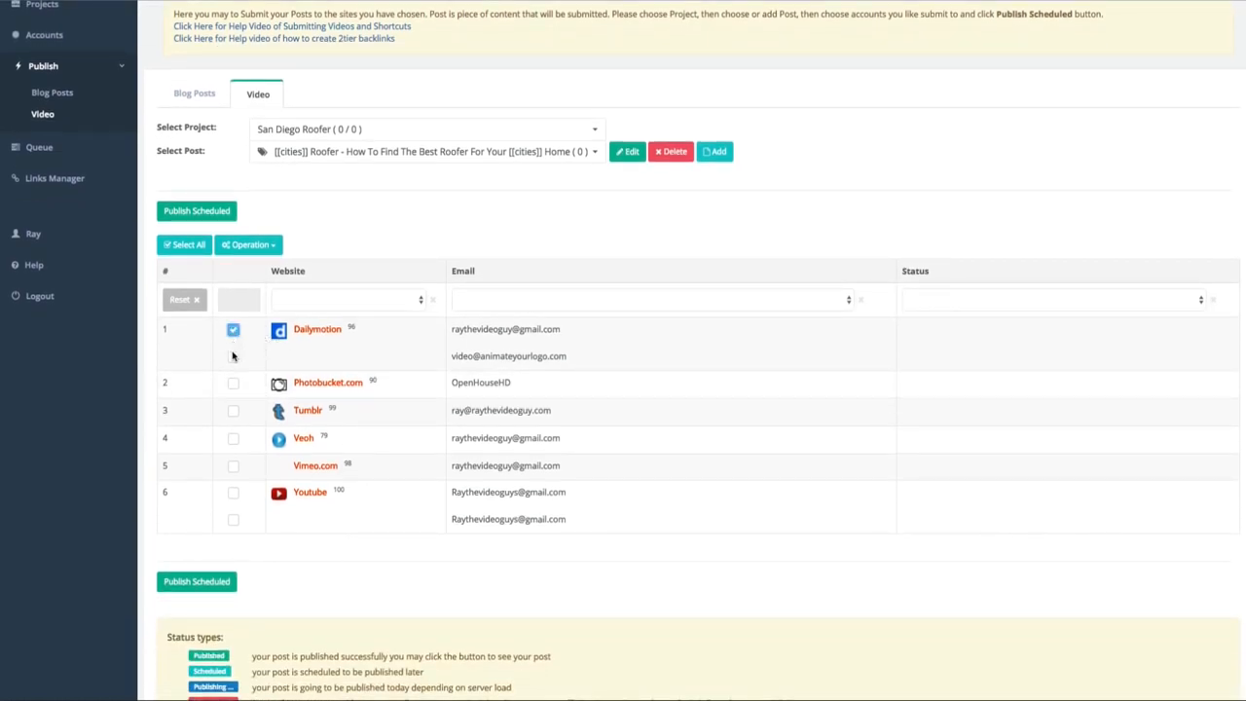
left_click(233, 357)
left_click(233, 384)
left_click(233, 410)
left_click(233, 440)
left_click(232, 466)
left_click(234, 494)
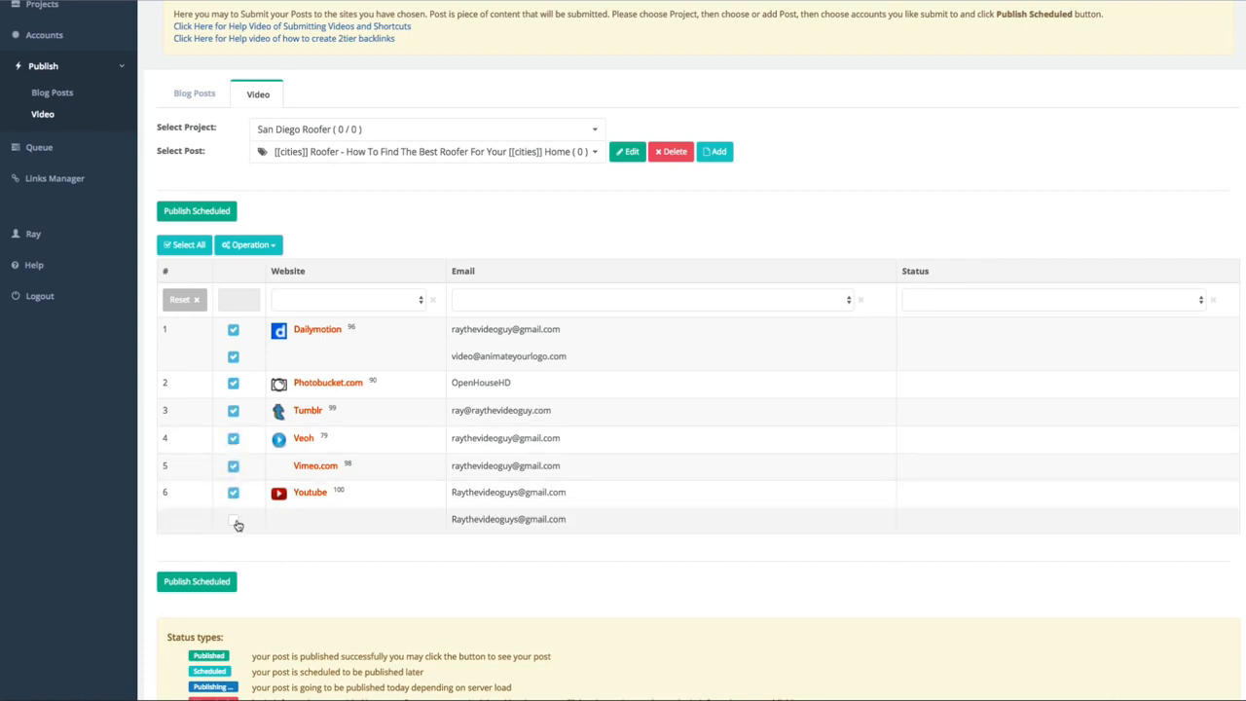
left_click(234, 521)
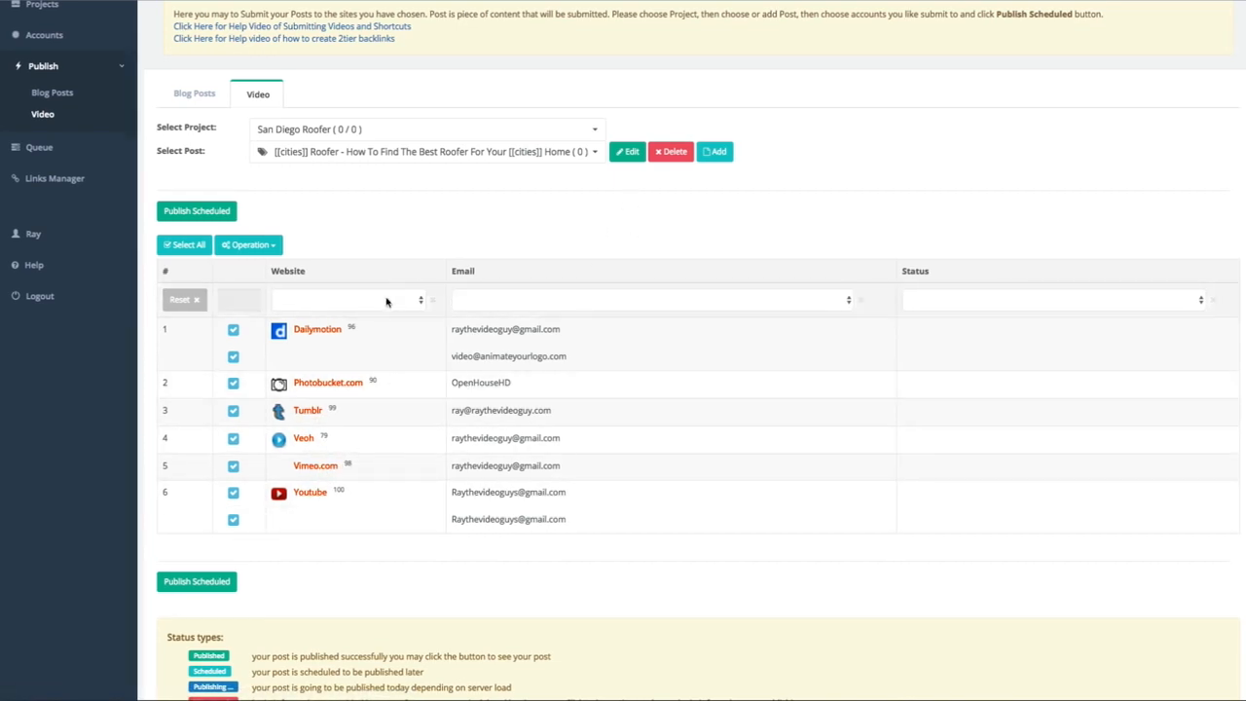
Start scheduled publishing of the video post and set its start to 03/15/2017 7:00 PM
scroll(368, 286, "up", 1)
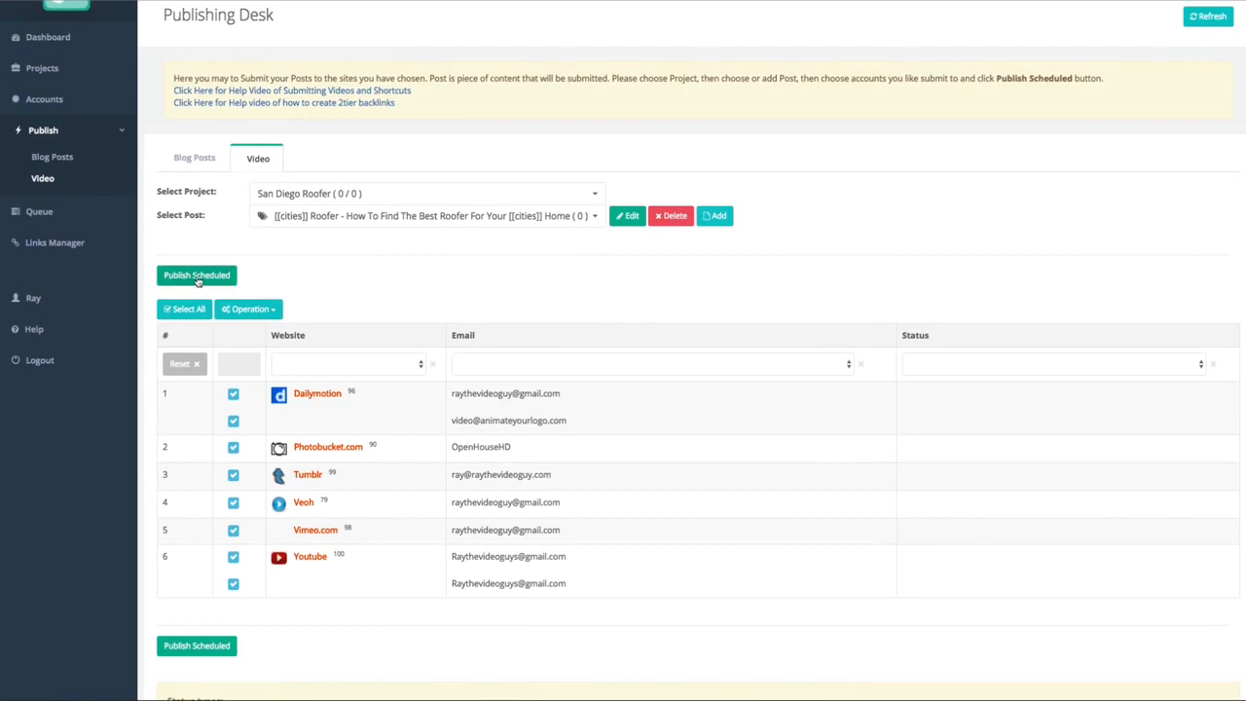
left_click(197, 278)
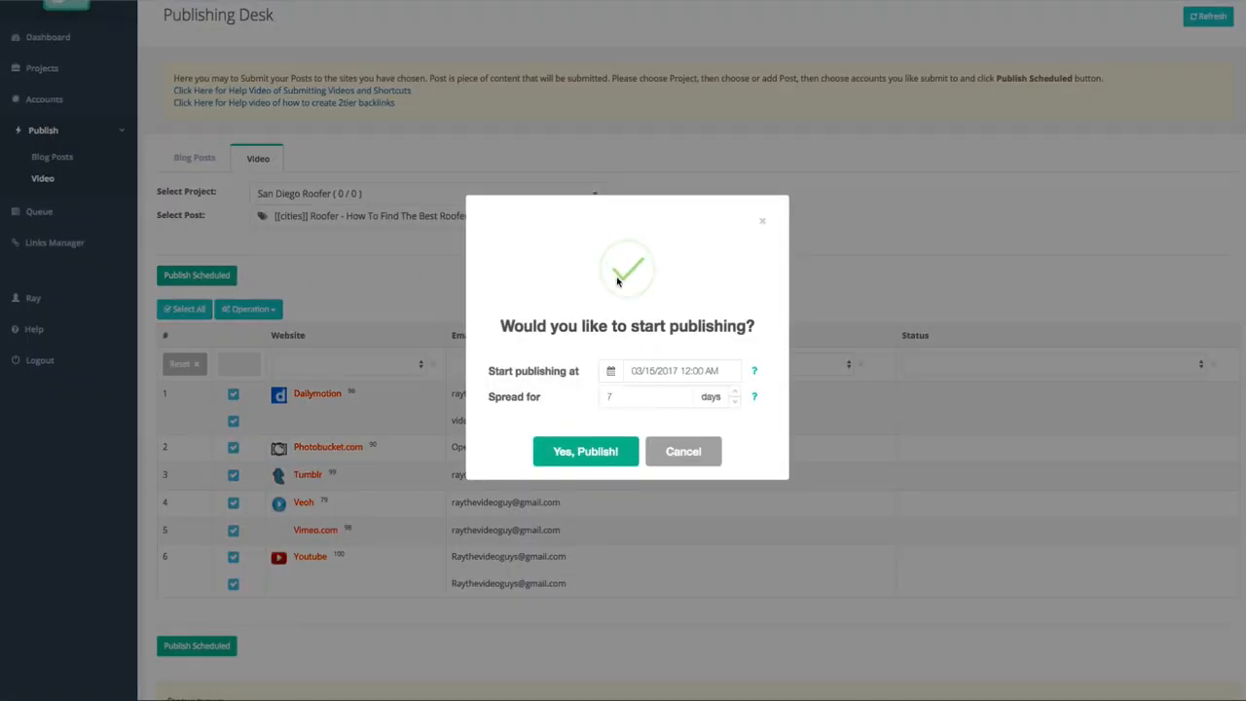
left_click(691, 371)
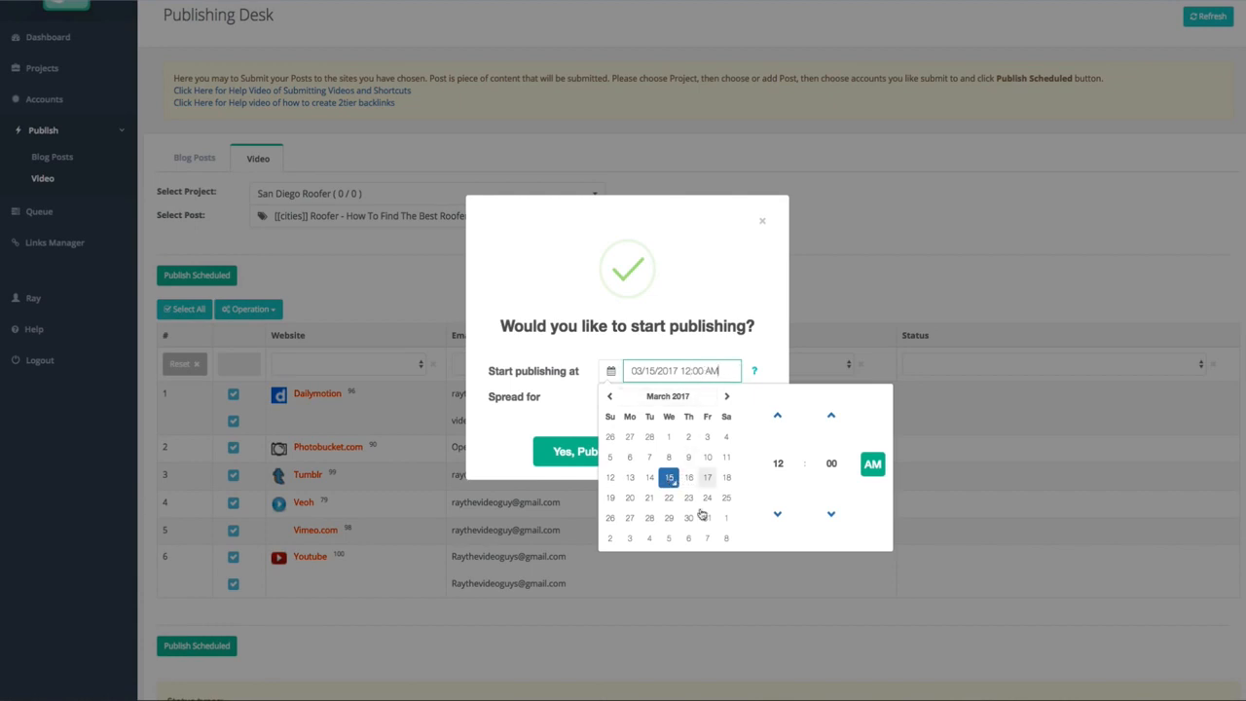
left_click(777, 513)
left_click(777, 513)
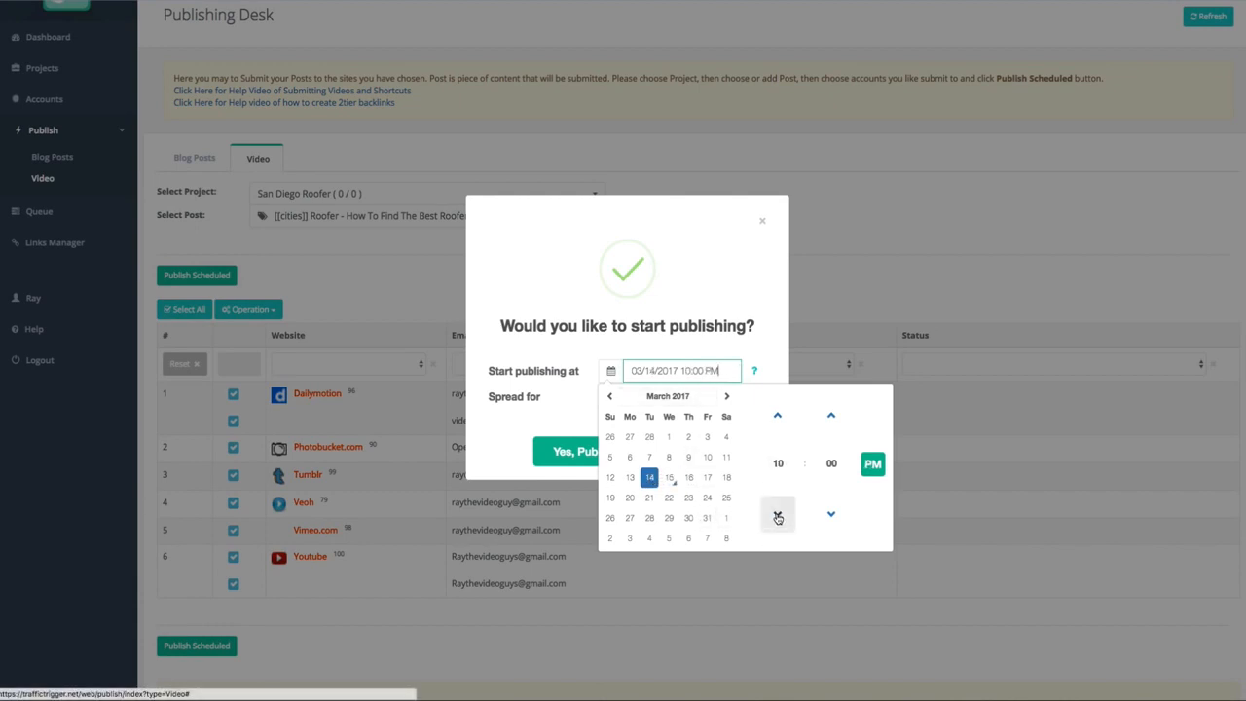
left_click(777, 420)
left_click(778, 420)
left_click(778, 421)
left_click(778, 421)
left_click(777, 420)
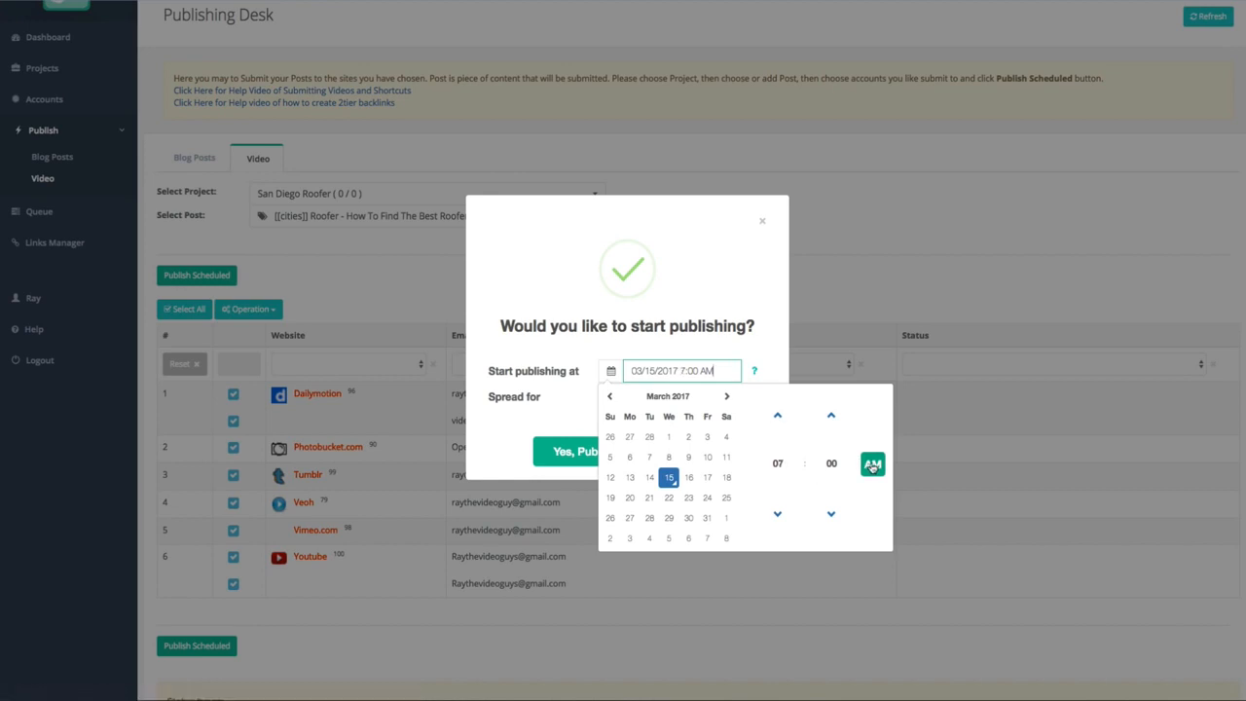
left_click(872, 463)
left_click(713, 342)
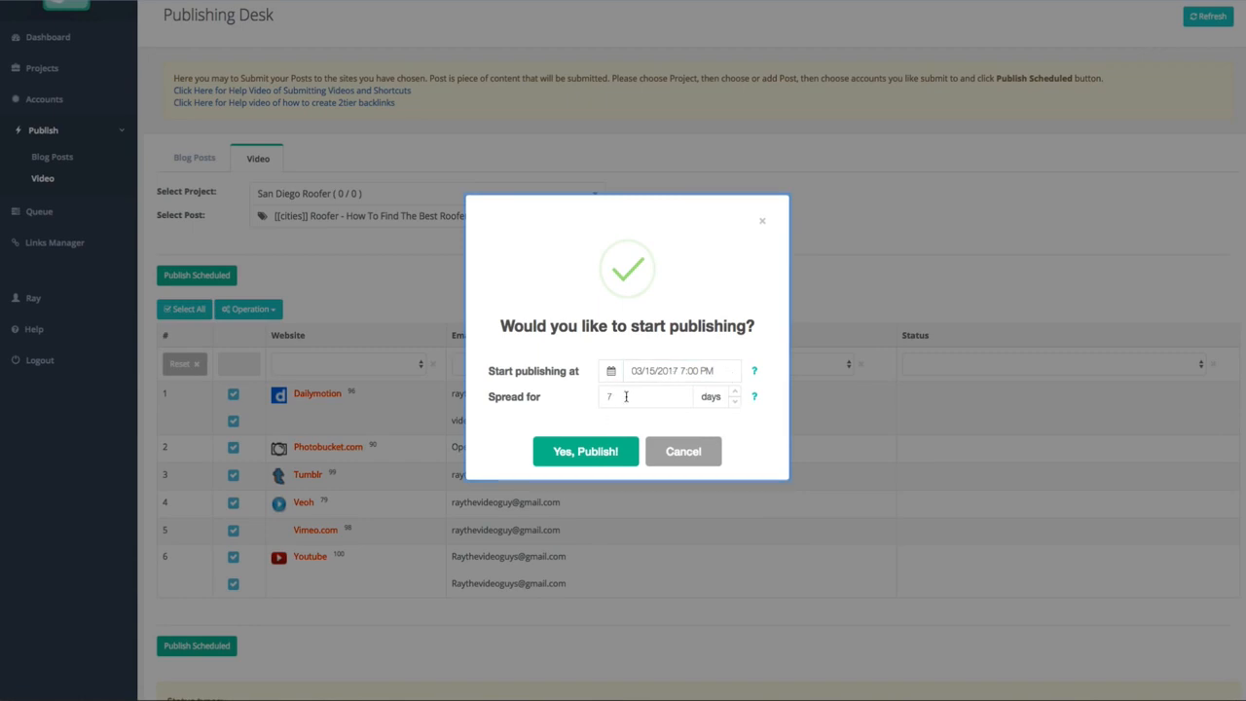
Spread the publishing over 15 days and launch it, accepting that keywords beyond the per-channel limit are skipped
left_click_drag(625, 396, 570, 393)
type("15")
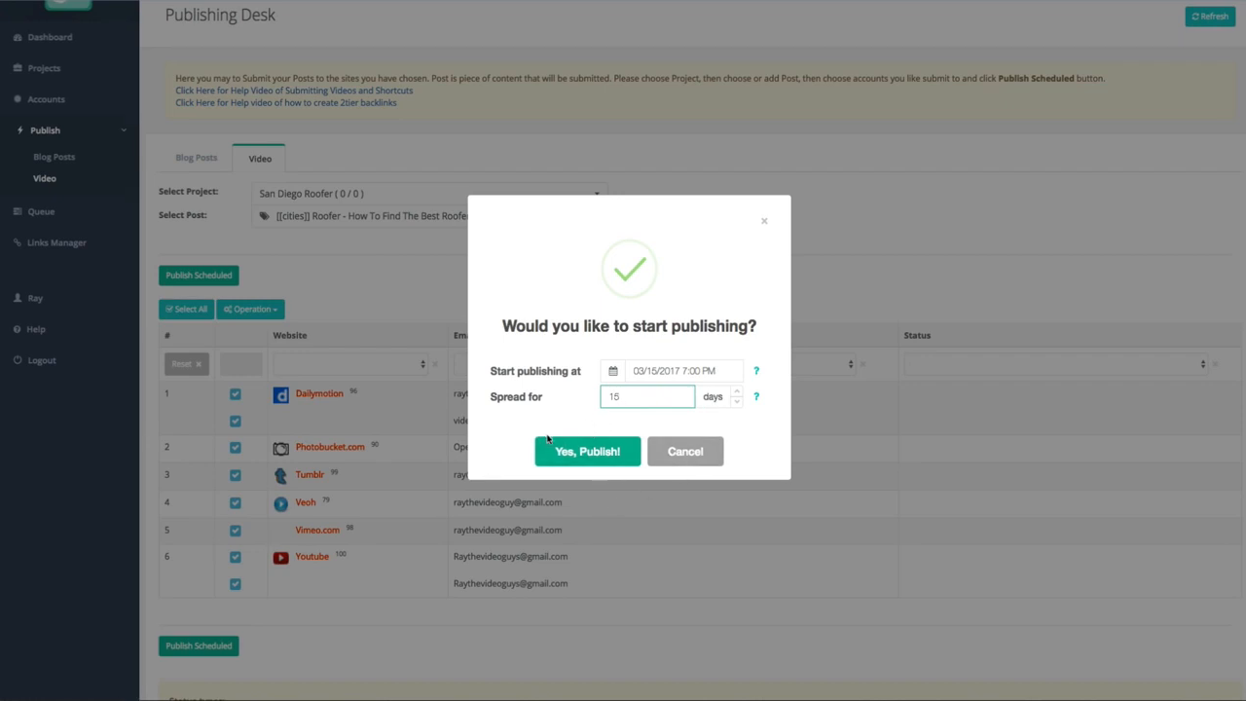
left_click(584, 453)
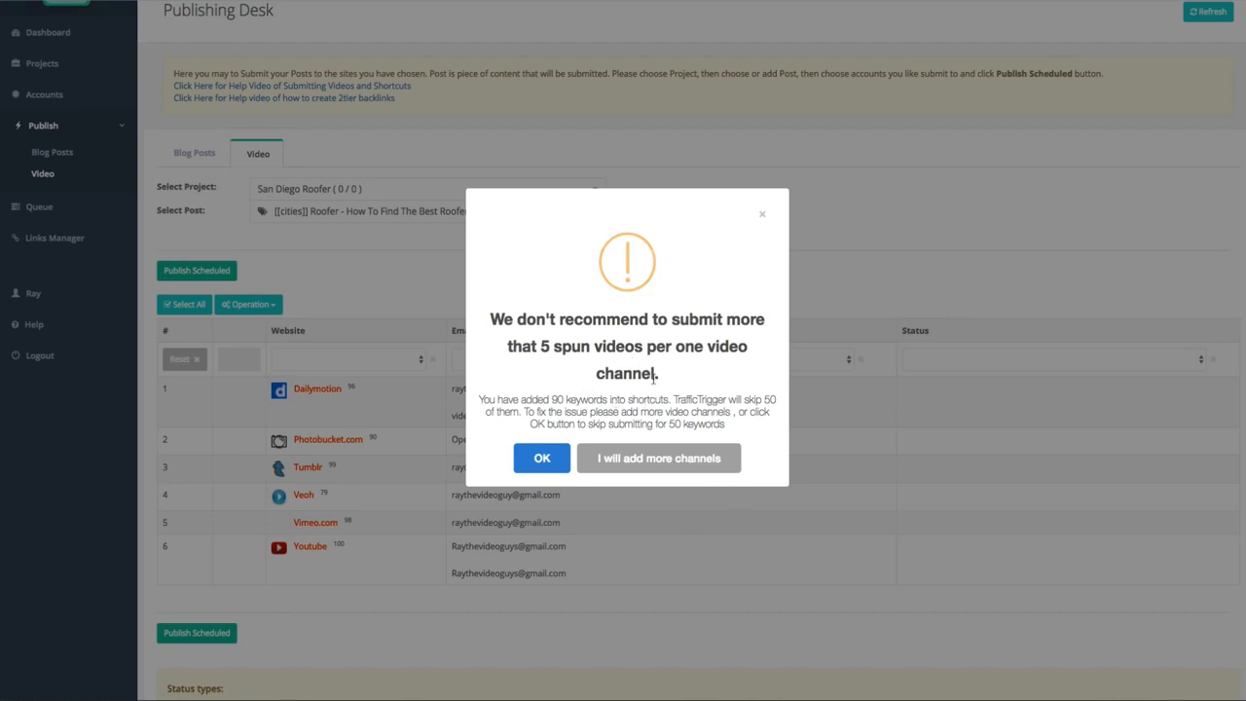
left_click(542, 459)
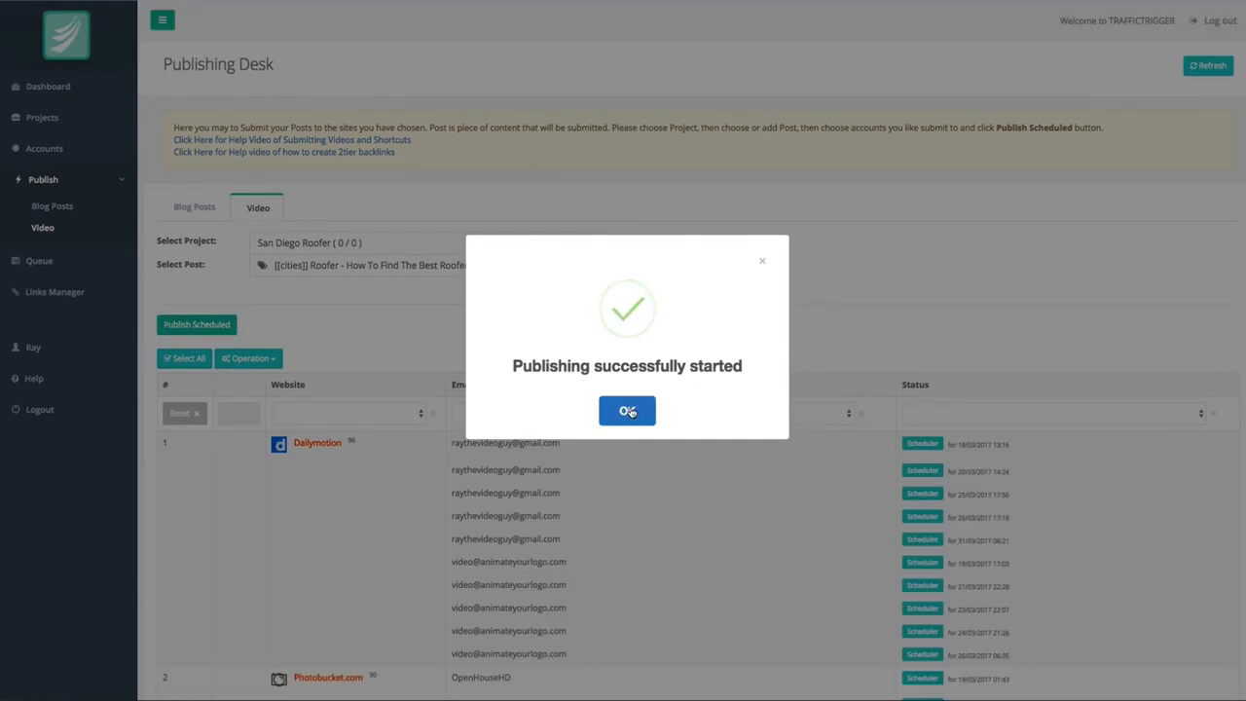
left_click(628, 411)
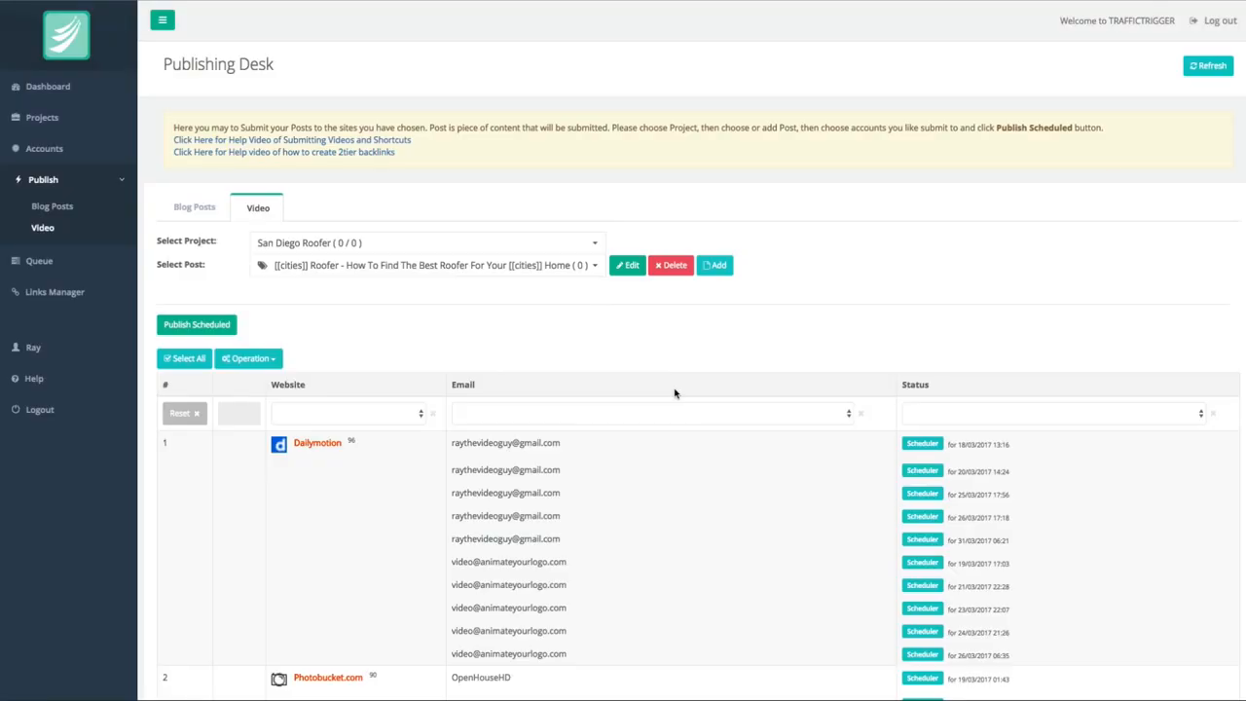
Review the scheduled publishing dates for each account from Dailymotion through YouTube
scroll(675, 394, "down", 5)
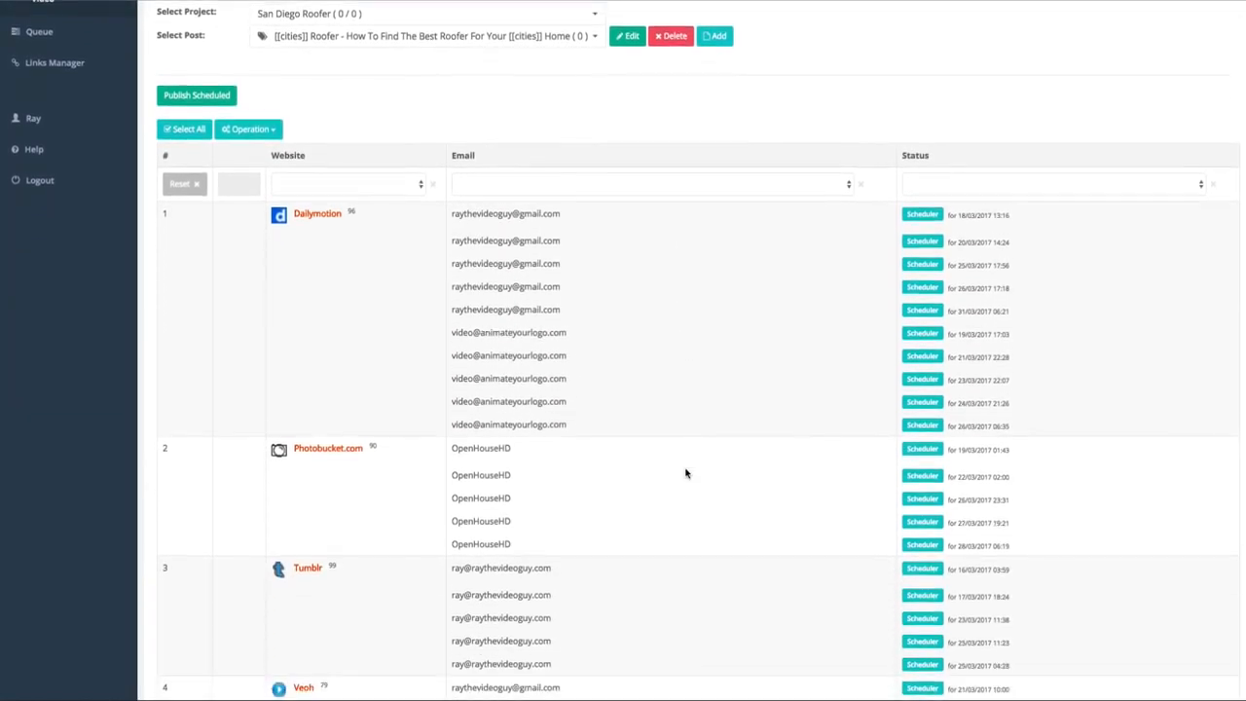
scroll(1012, 243, "down", 6)
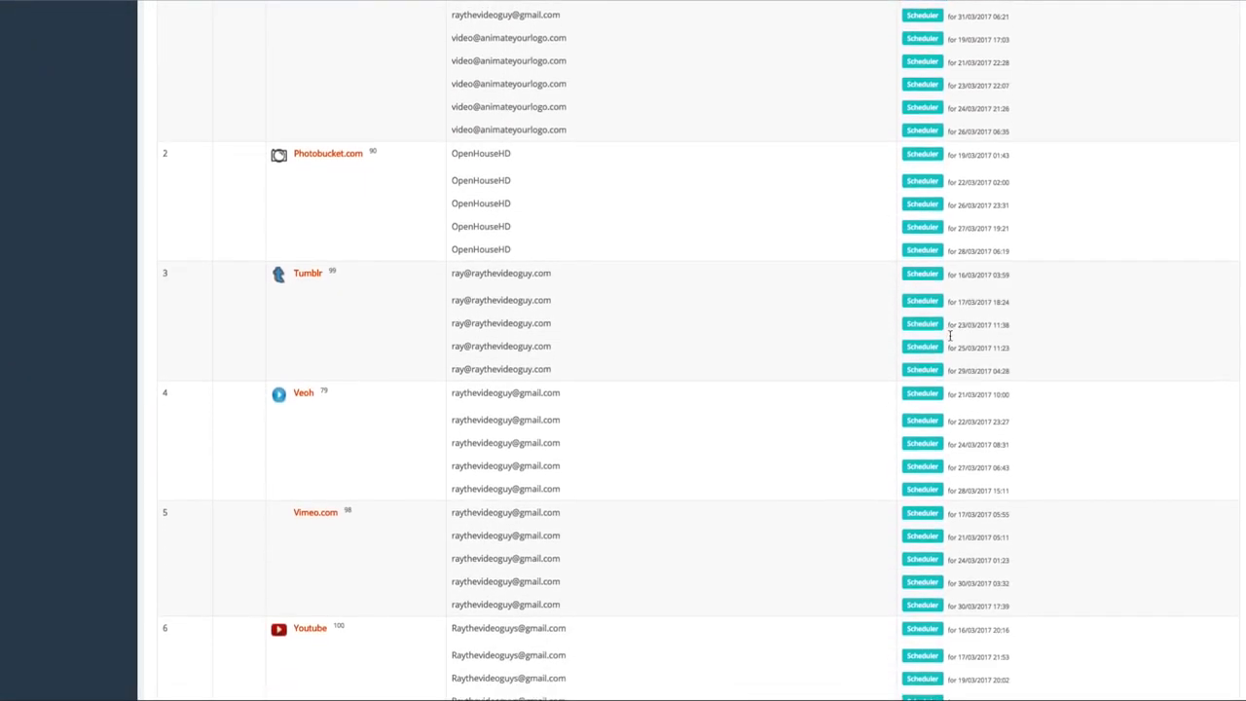
scroll(950, 335, "down", 9)
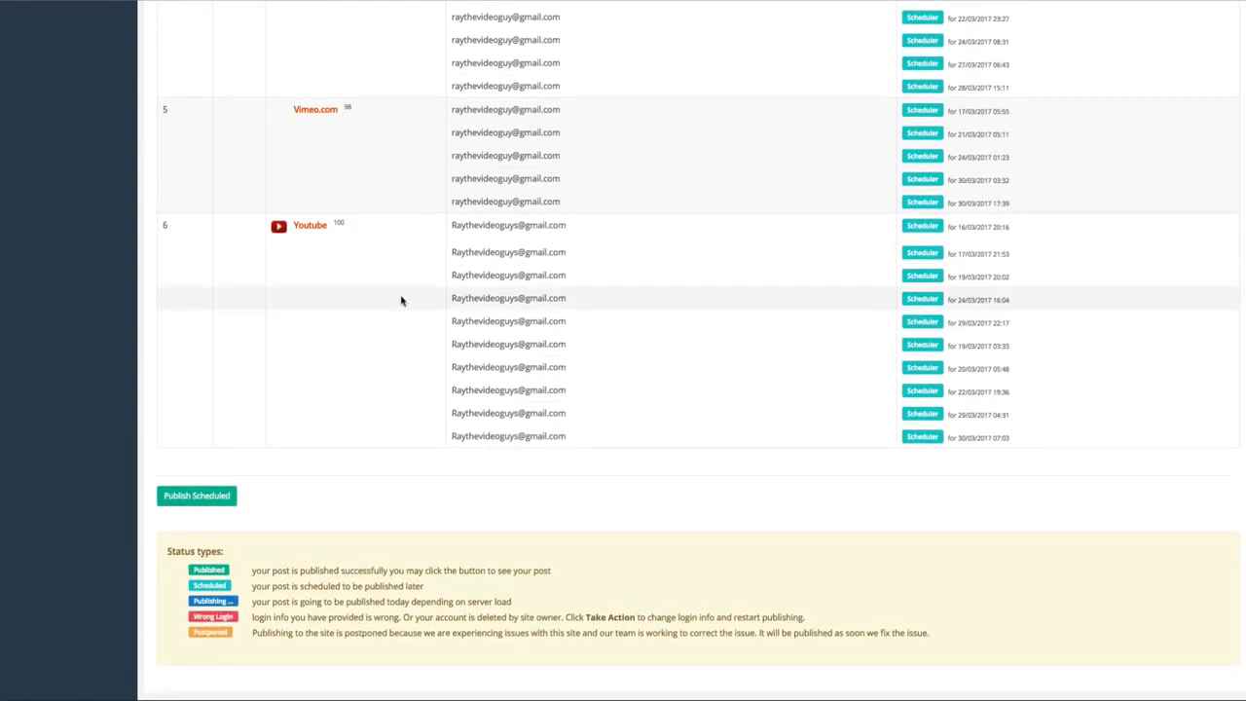
scroll(376, 297, "up", 10)
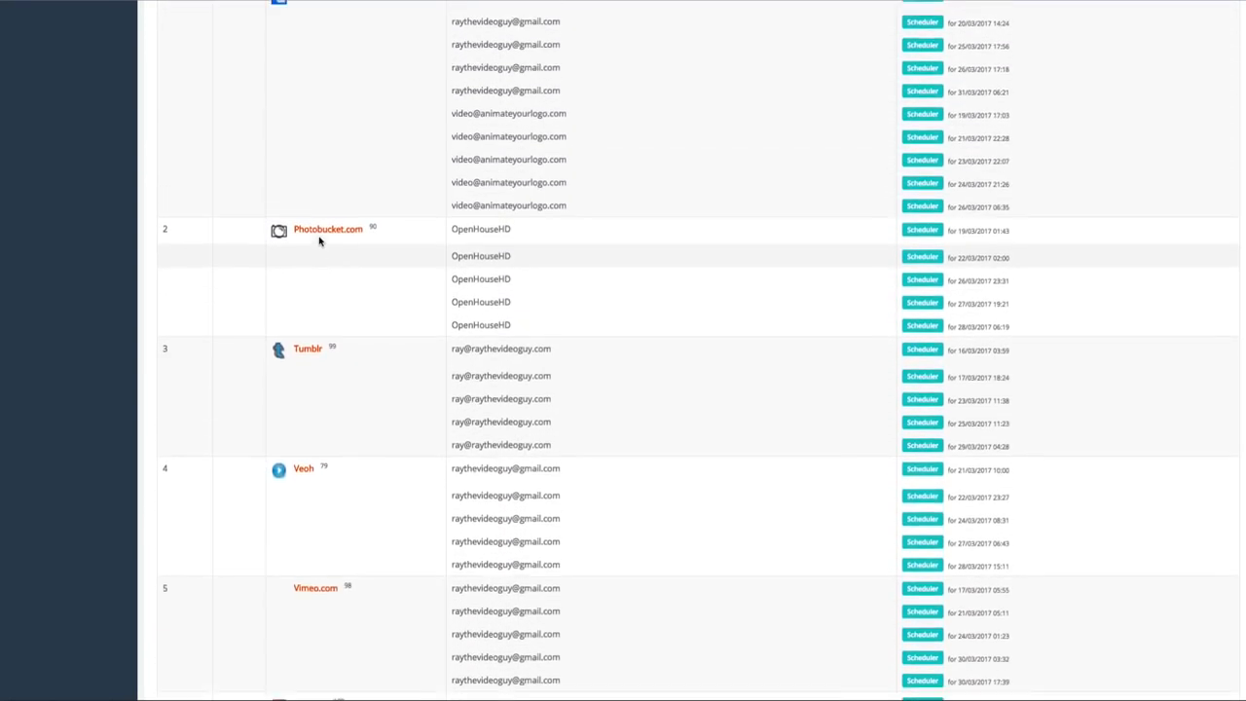
scroll(318, 241, "up", 3)
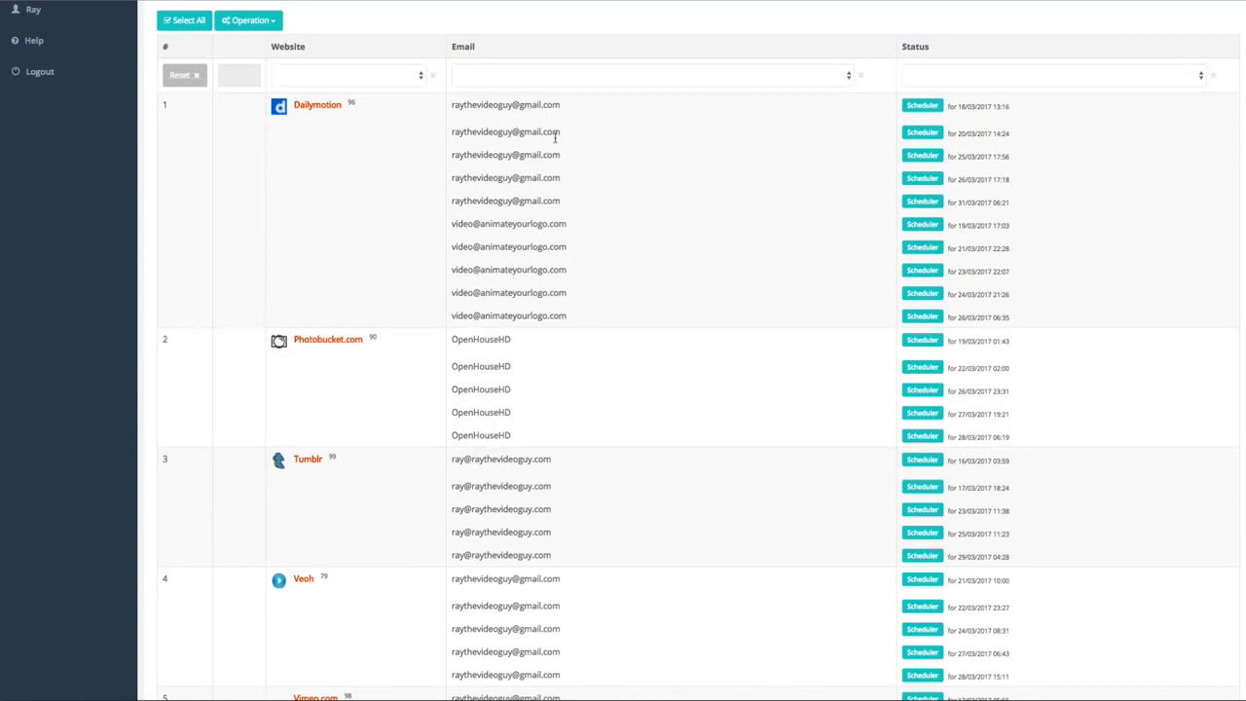
scroll(594, 270, "up", 7)
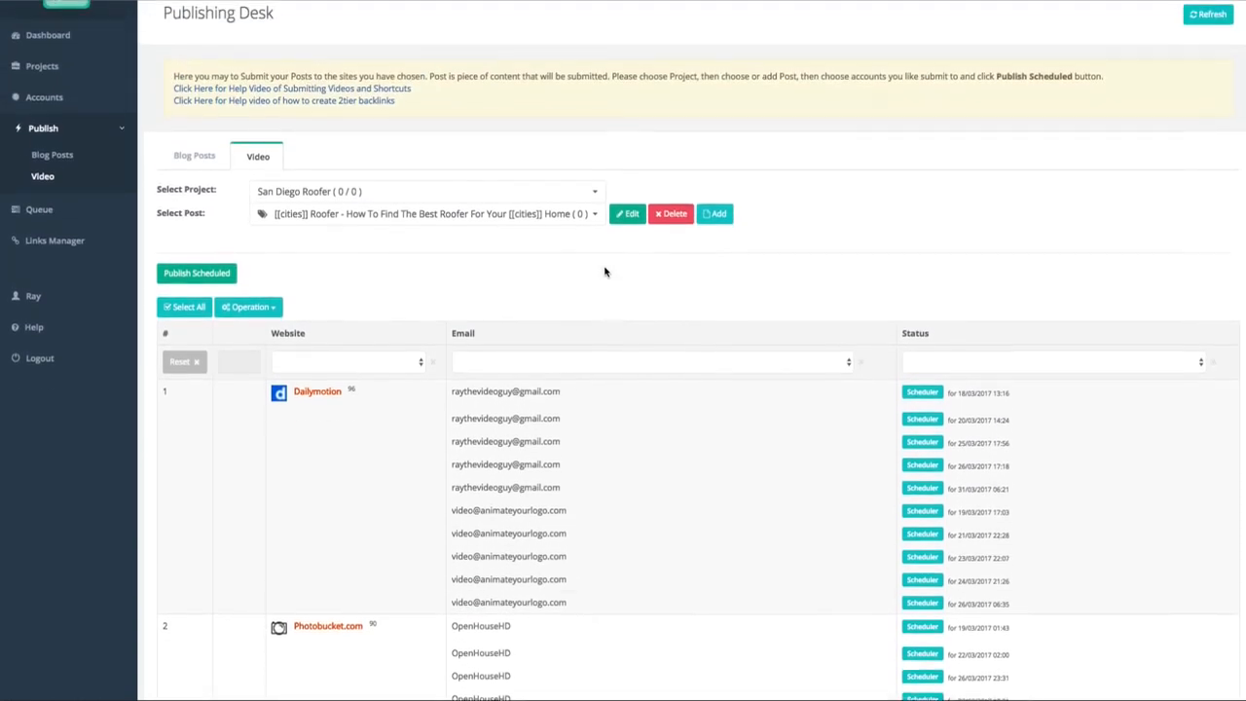